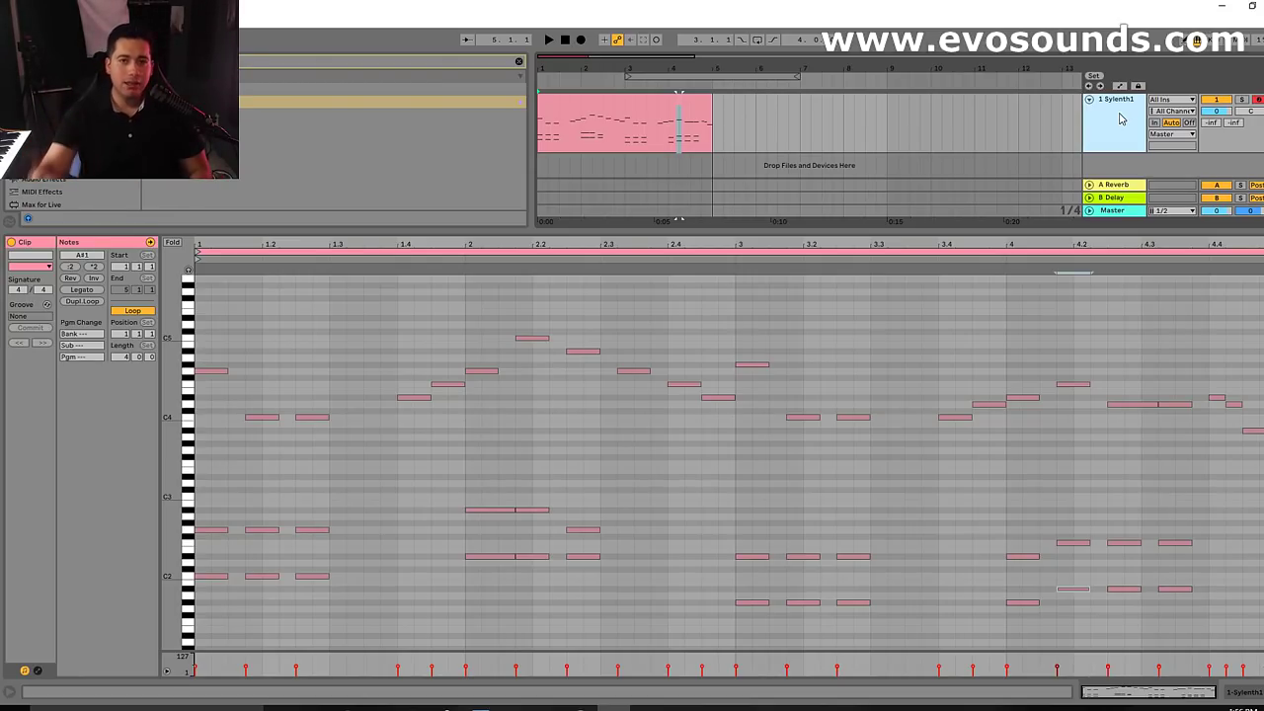
# Play the melody clip from the start and examine its lower chord notes in bars 1 to 4
pyautogui.press('space')
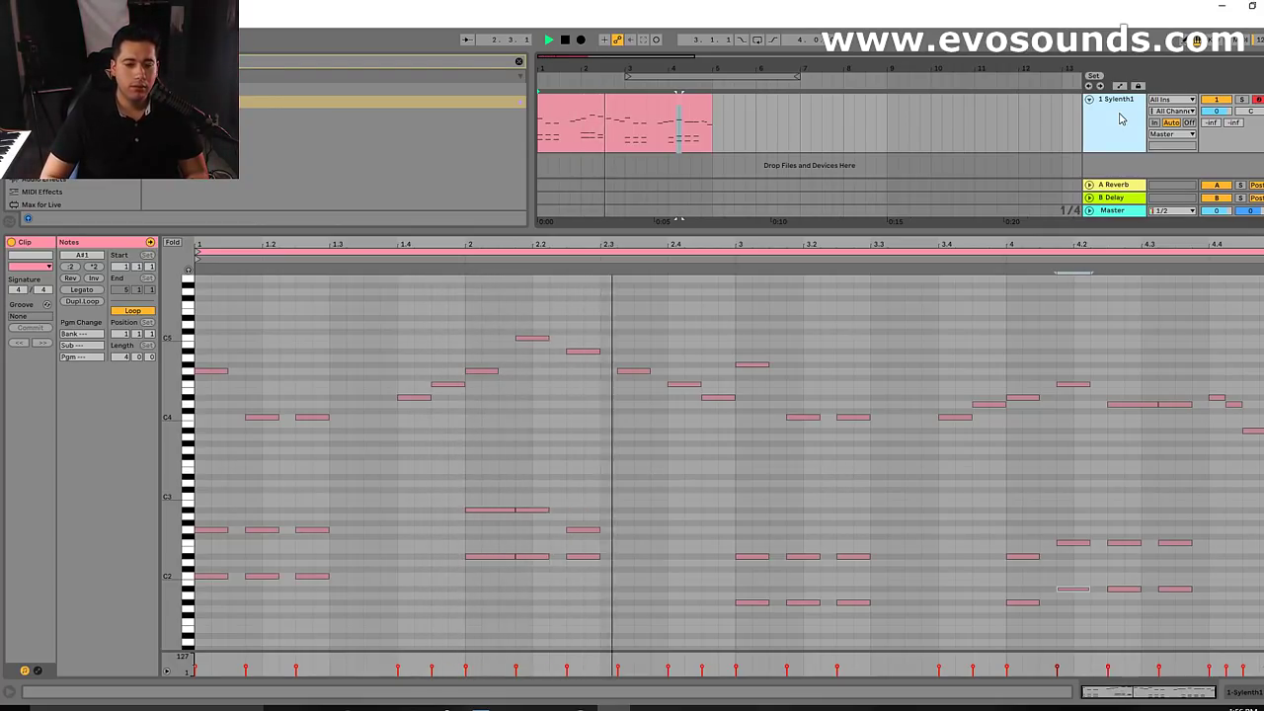
pyautogui.scroll(-2, 951, 361)
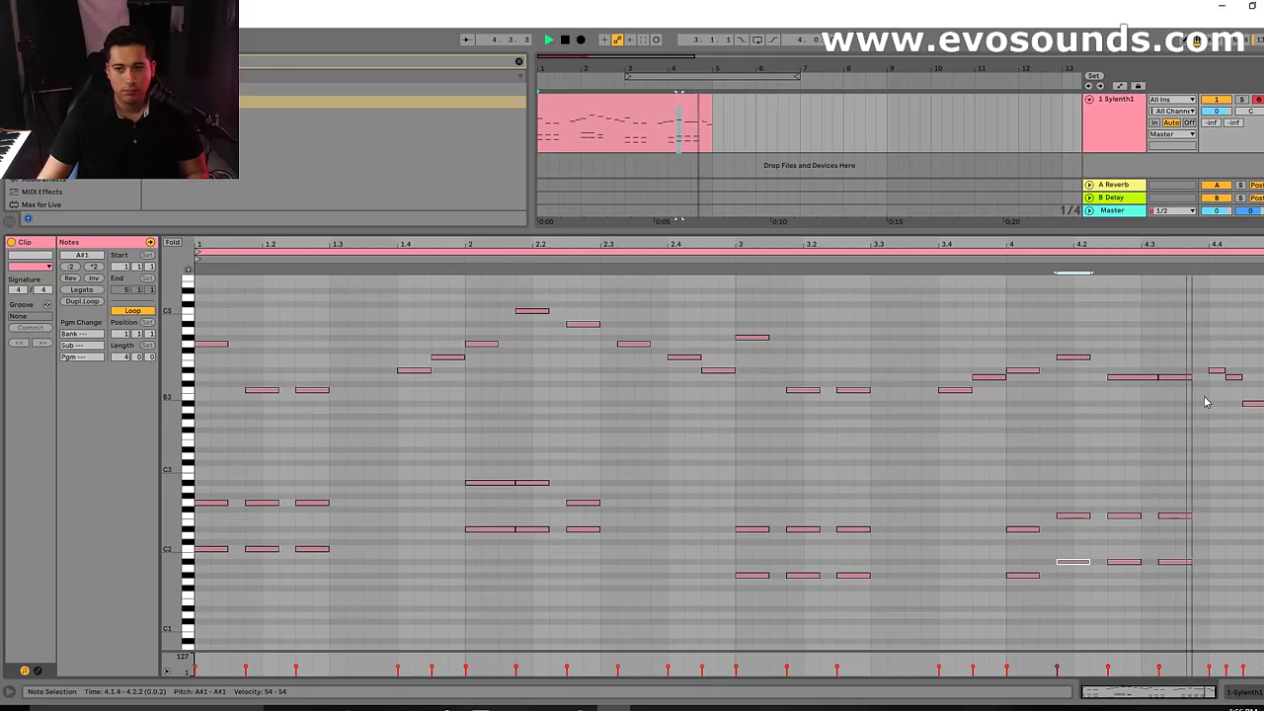
pyautogui.moveTo(169, 469); pyautogui.dragTo(223, 469)
pyautogui.scroll(-5, 402, 527)
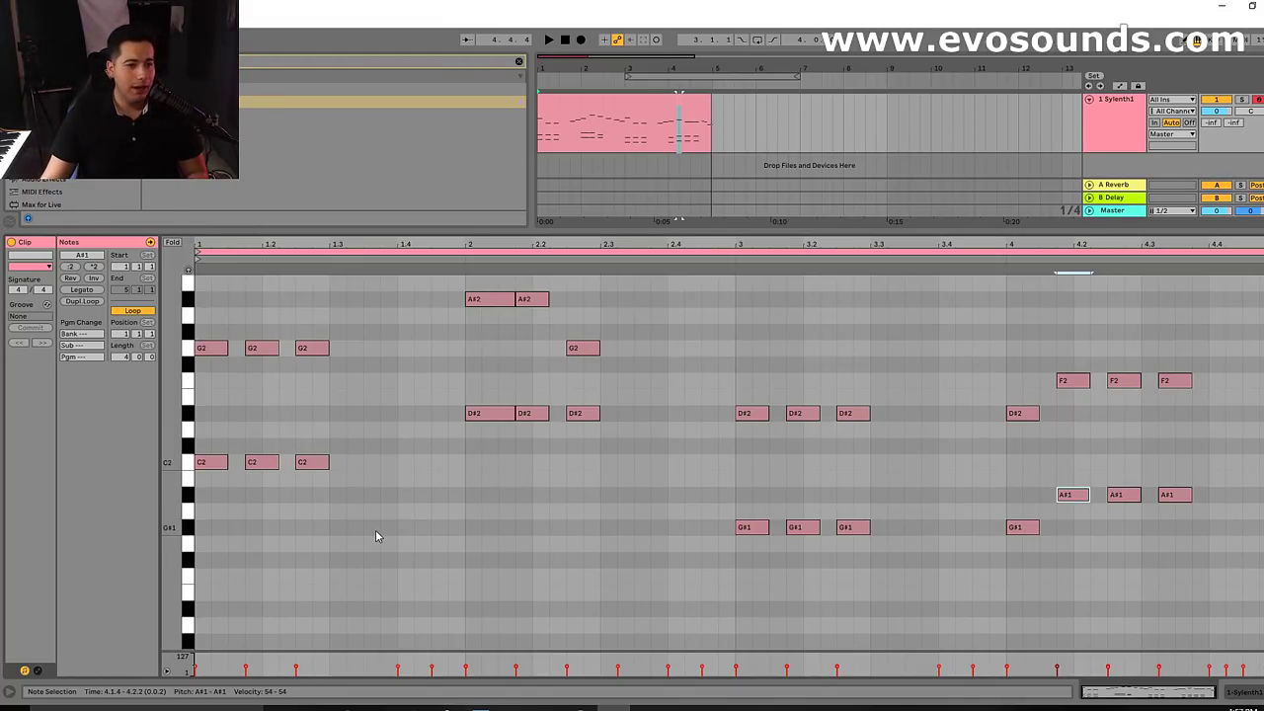
# Add D#2 to the bar 1 chord and lengthen its C2, D#2 and G2 notes to fill the bar
pyautogui.scroll(3, 375, 536)
pyautogui.moveTo(348, 569); pyautogui.dragTo(210, 472)
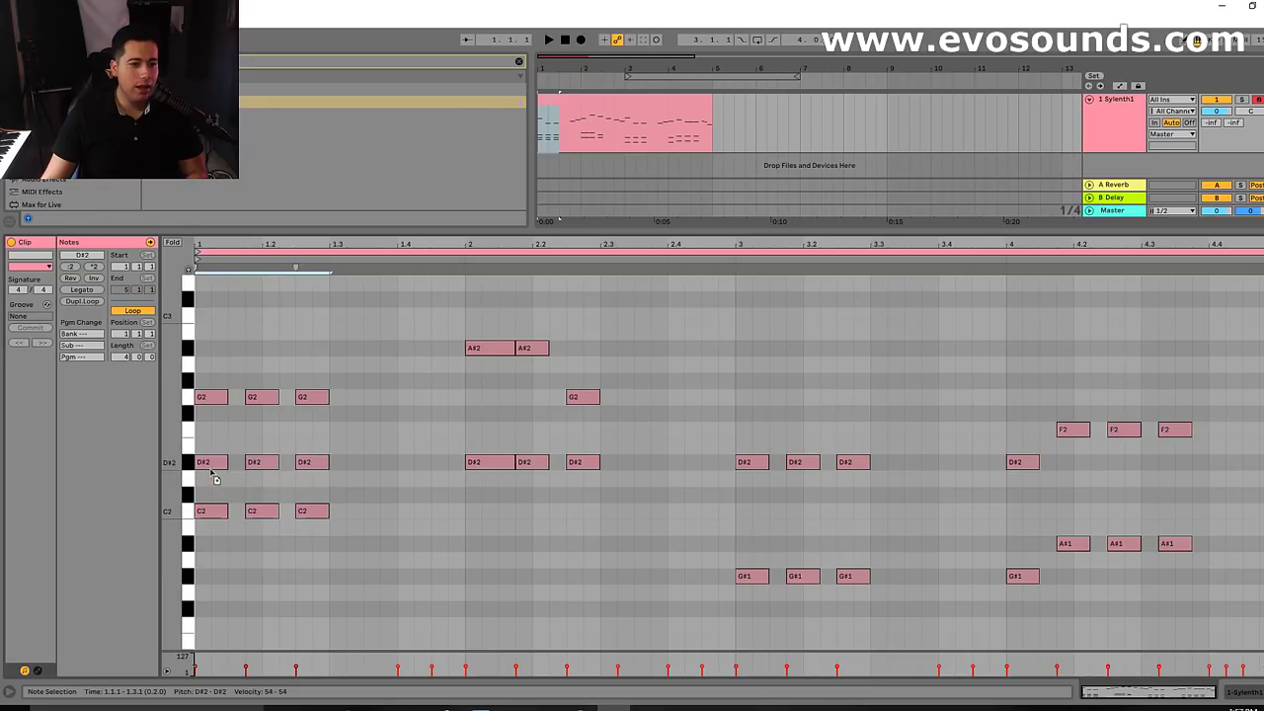
pyautogui.click(219, 511)
pyautogui.moveTo(227, 397); pyautogui.dragTo(465, 399)
# Sustain D#2, G2 and A#2 together across all of bar 2 as one full chord
pyautogui.moveTo(471, 480); pyautogui.dragTo(720, 460)
pyautogui.moveTo(568, 397); pyautogui.dragTo(480, 399)
pyautogui.moveTo(597, 404); pyautogui.dragTo(735, 400)
pyautogui.moveTo(660, 326); pyautogui.dragTo(678, 500)
pyautogui.moveTo(727, 483); pyautogui.dragTo(747, 463)
pyautogui.moveTo(742, 526); pyautogui.dragTo(754, 459)
# Compare the D#2 and G2 notes shared by the chords in bars 1 and 2
pyautogui.click(397, 461)
pyautogui.click(410, 401)
pyautogui.click(514, 397)
pyautogui.click(522, 464)
# Sustain a G#1, C2 and D#2 chord through bar 3 and lengthen the opening G#1 and D#2 of bar 4
pyautogui.moveTo(761, 606); pyautogui.dragTo(754, 468)
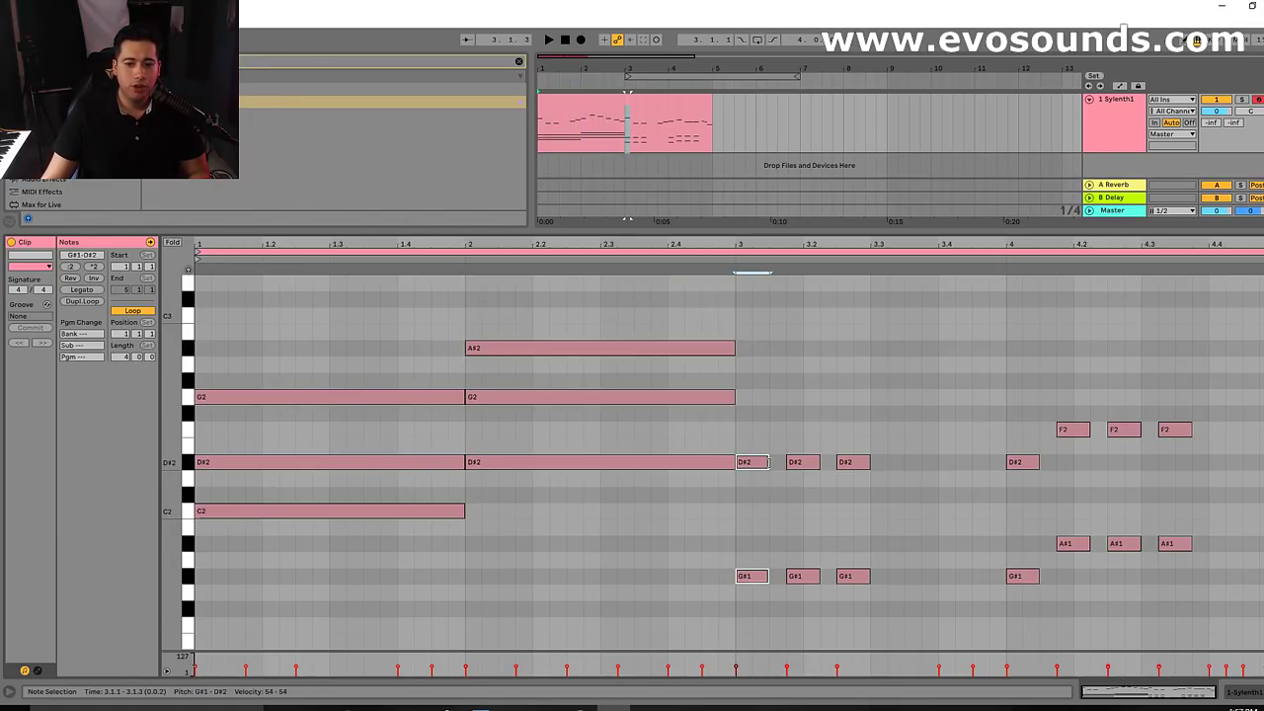
pyautogui.doubleClick(742, 511)
pyautogui.moveTo(845, 622); pyautogui.dragTo(1055, 584)
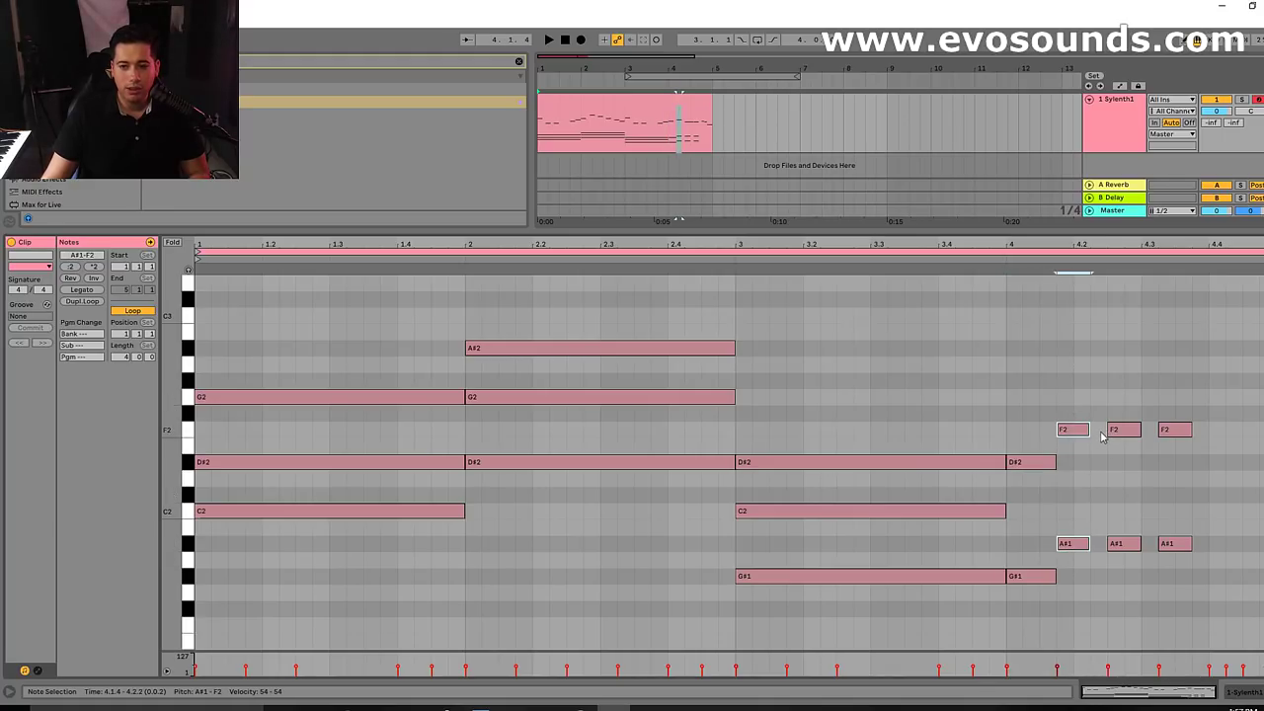
# Merge the last repeated F2 and A#1 notes in bar 4 into sustained notes and add D2 between them
pyautogui.moveTo(1172, 432); pyautogui.dragTo(1192, 431)
pyautogui.click(1074, 520)
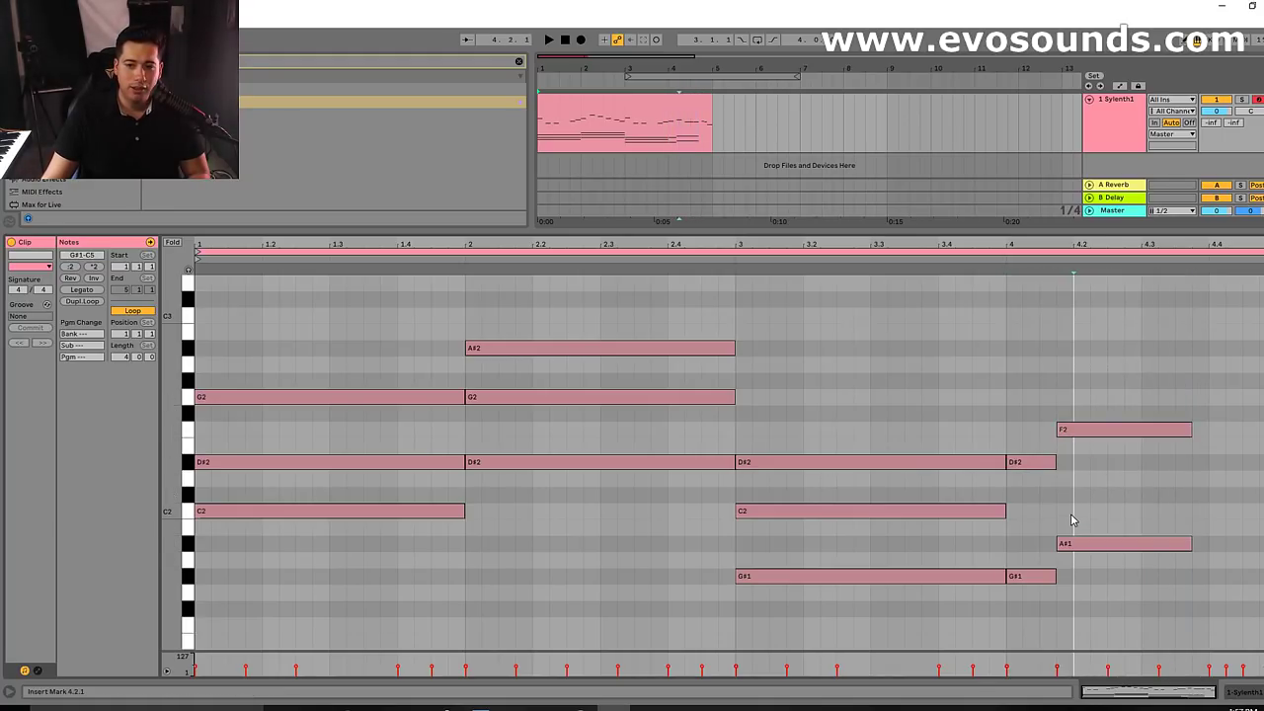
pyautogui.moveTo(1072, 479); pyautogui.dragTo(1177, 481)
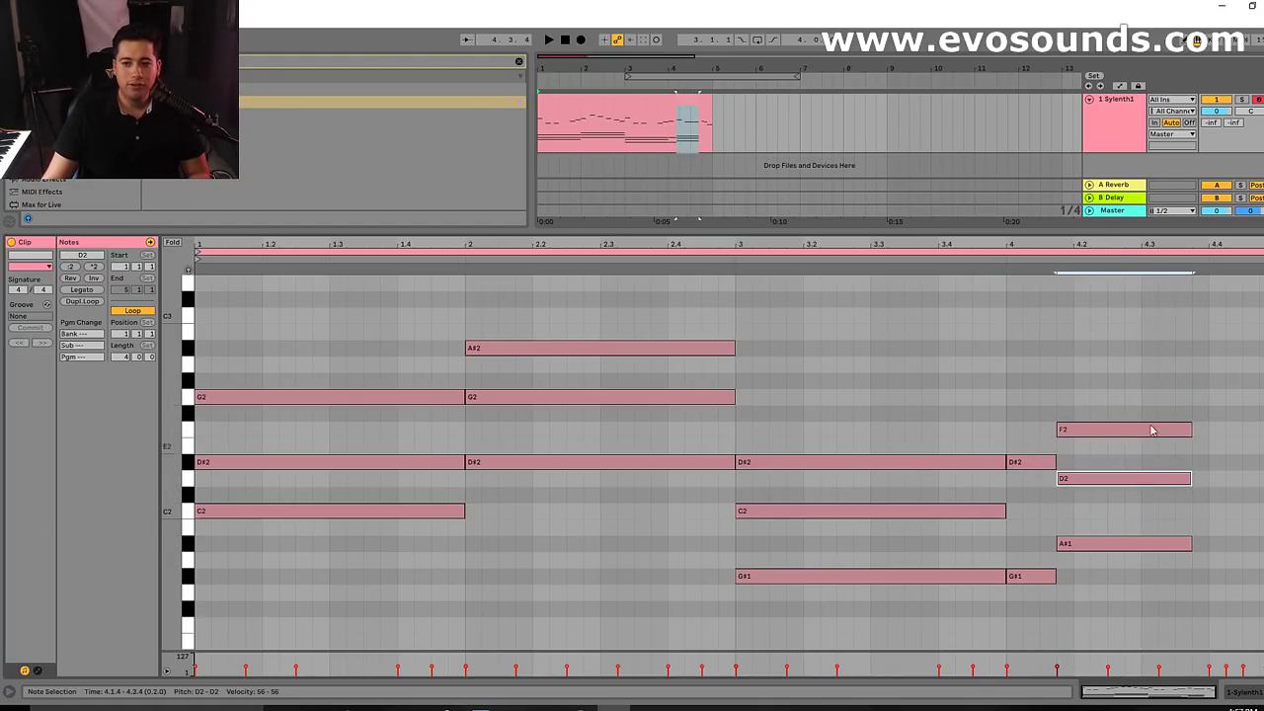
# Select the sustained chords in turn to compare the notes that neighbouring chords share
pyautogui.moveTo(1146, 393); pyautogui.dragTo(1114, 553)
pyautogui.moveTo(344, 326); pyautogui.dragTo(1023, 645)
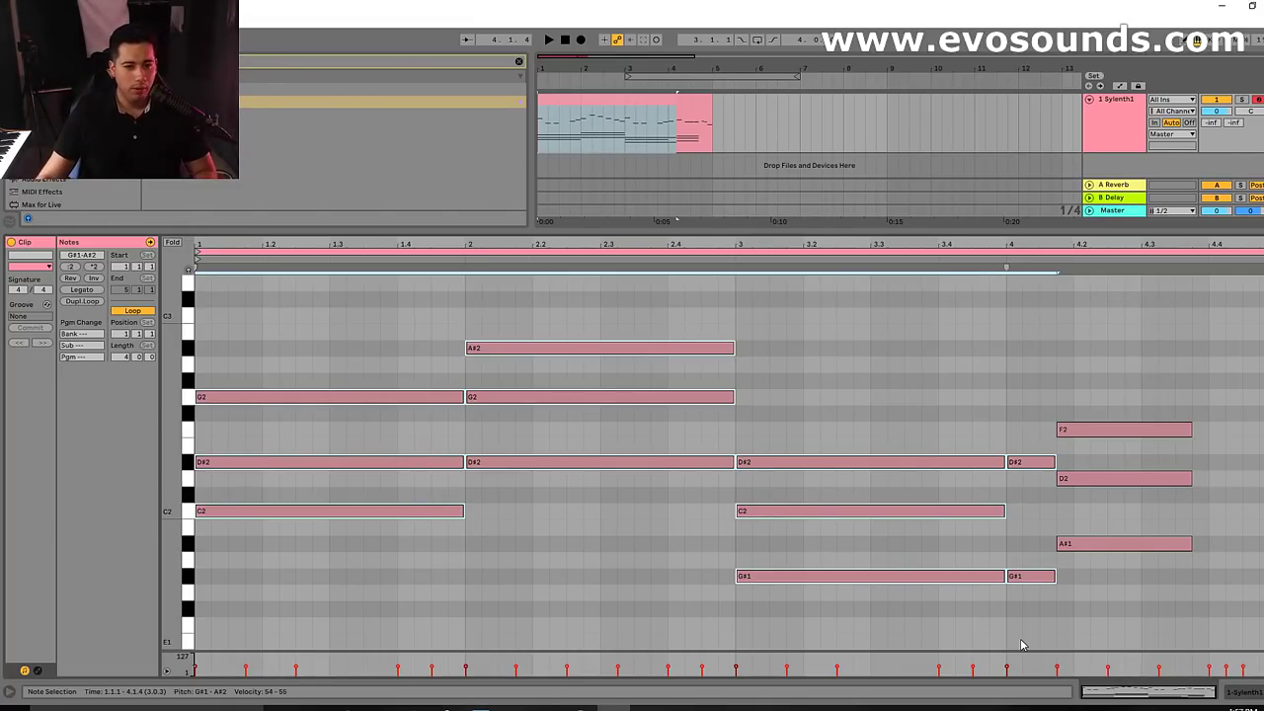
pyautogui.moveTo(405, 551); pyautogui.dragTo(423, 422)
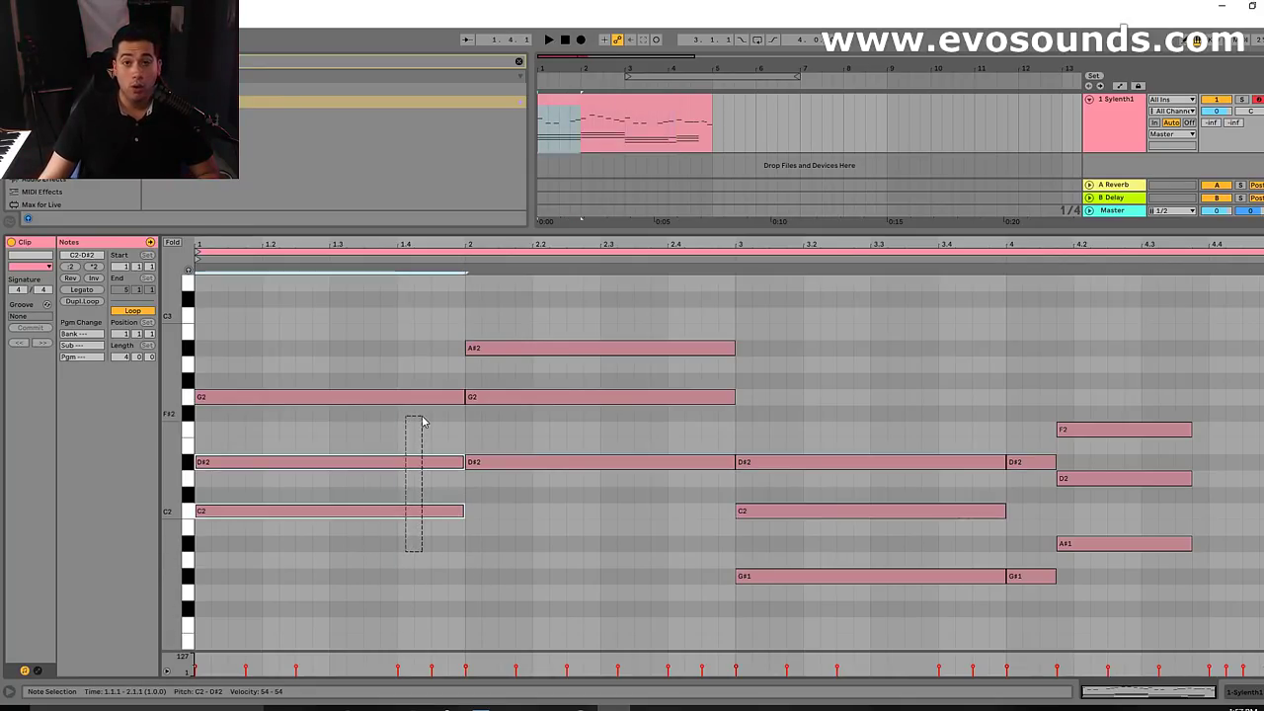
pyautogui.moveTo(521, 569); pyautogui.dragTo(551, 381)
pyautogui.moveTo(350, 557); pyautogui.dragTo(367, 390)
# Delete the bar 2 chord and duplicate the C2 and D#2 notes from bar 1 into bar 2
pyautogui.moveTo(530, 499); pyautogui.dragTo(559, 357)
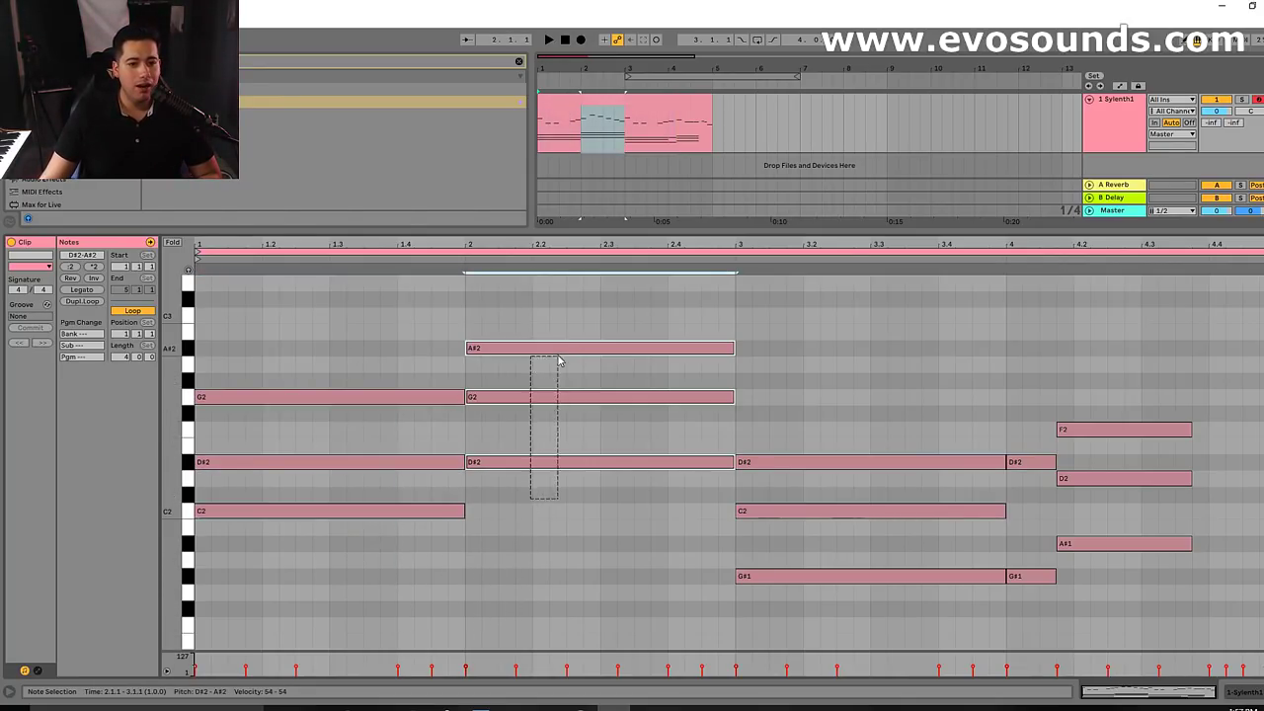
pyautogui.press('Delete')
pyautogui.moveTo(341, 533); pyautogui.dragTo(368, 318)
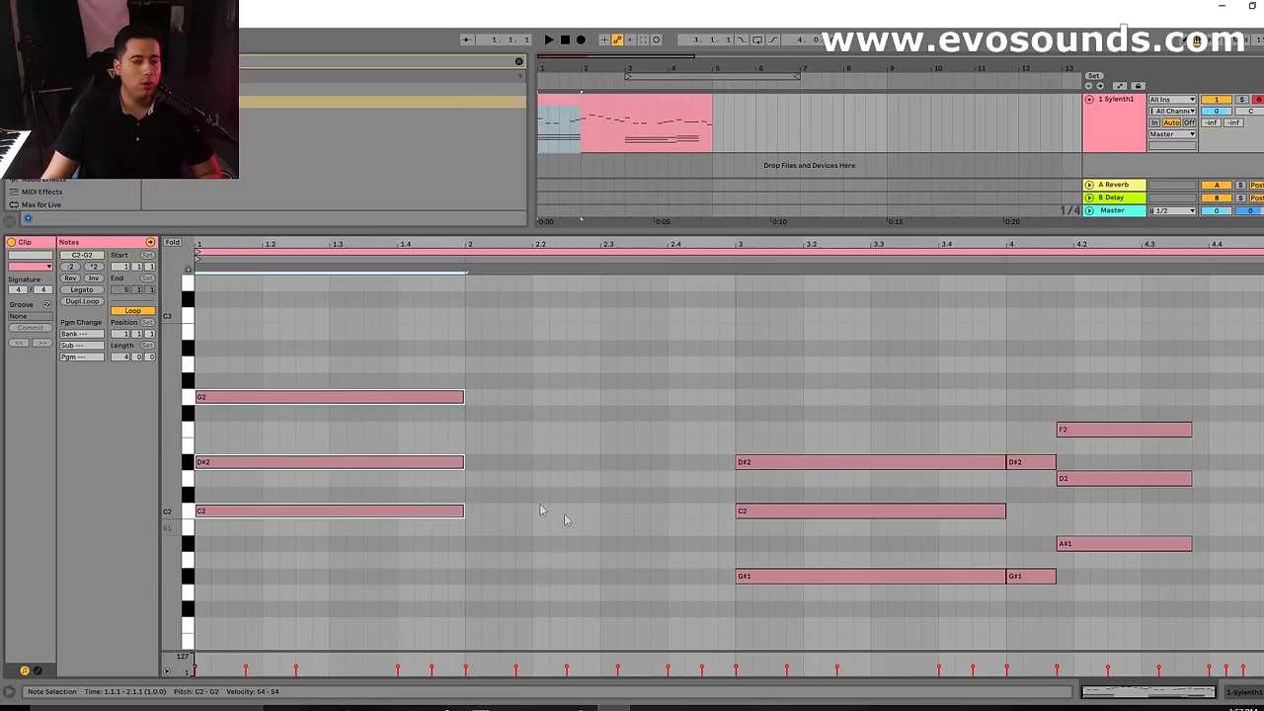
pyautogui.scroll(-3, 579, 512)
pyautogui.scroll(2, 484, 438)
pyautogui.click(225, 432)
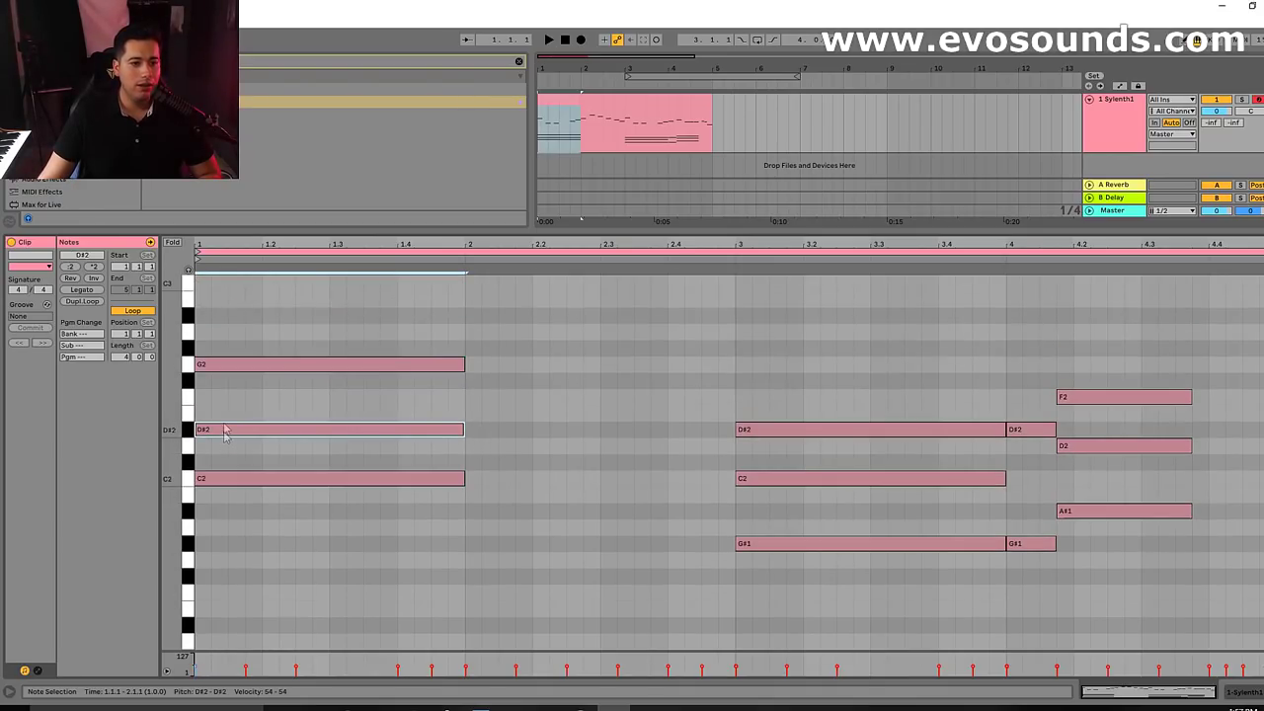
pyautogui.click(227, 369)
pyautogui.moveTo(416, 523); pyautogui.dragTo(405, 395)
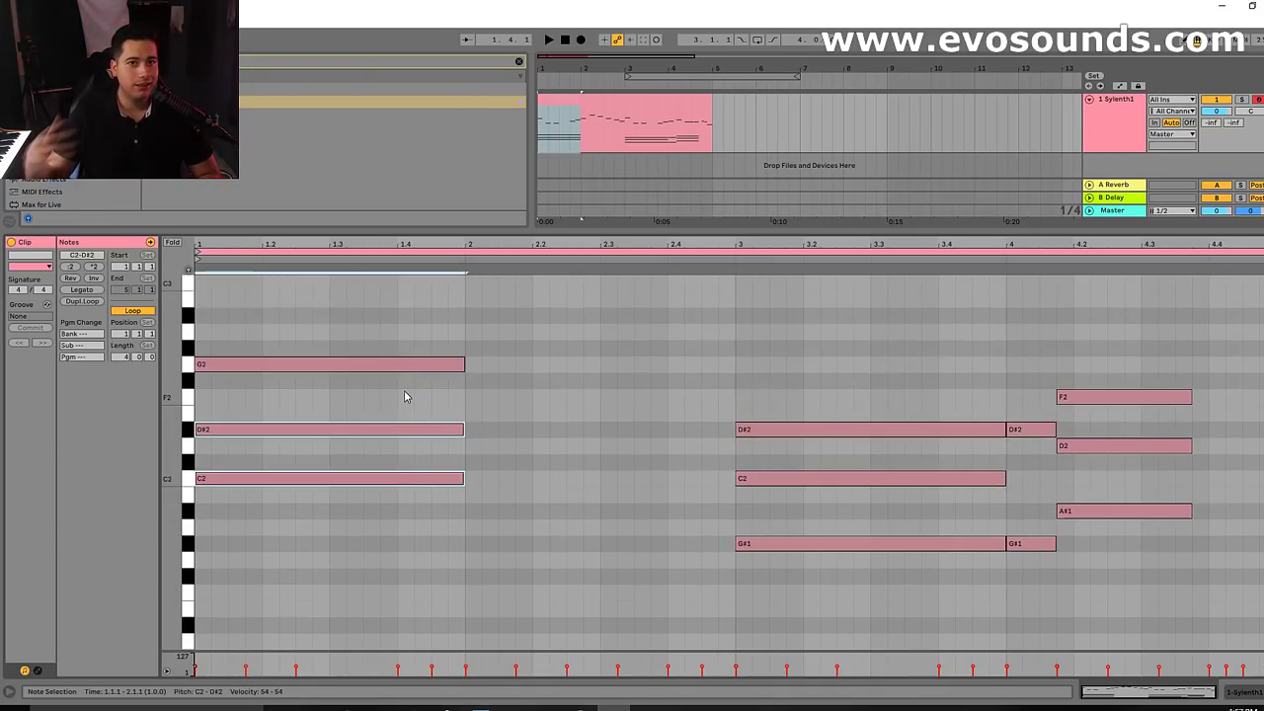
pyautogui.scroll(-3, 380, 485)
pyautogui.hotkey('ctrl', 'd')
# Rework the duplicated bar 2 notes into a full-bar chord of F1, G#1 and C2
pyautogui.moveTo(503, 432); pyautogui.dragTo(488, 508)
pyautogui.click(494, 446)
pyautogui.moveTo(494, 445); pyautogui.dragTo(506, 383)
pyautogui.moveTo(509, 525); pyautogui.dragTo(486, 378)
pyautogui.moveTo(486, 493)
pyautogui.mouseDown()
pyautogui.moveTo(491, 553)
pyautogui.moveTo(494, 483)
pyautogui.moveTo(496, 499)
pyautogui.mouseUp()
pyautogui.moveTo(488, 435)
pyautogui.mouseDown()
pyautogui.moveTo(485, 471)
pyautogui.moveTo(472, 426)
pyautogui.moveTo(491, 435)
pyautogui.mouseUp()
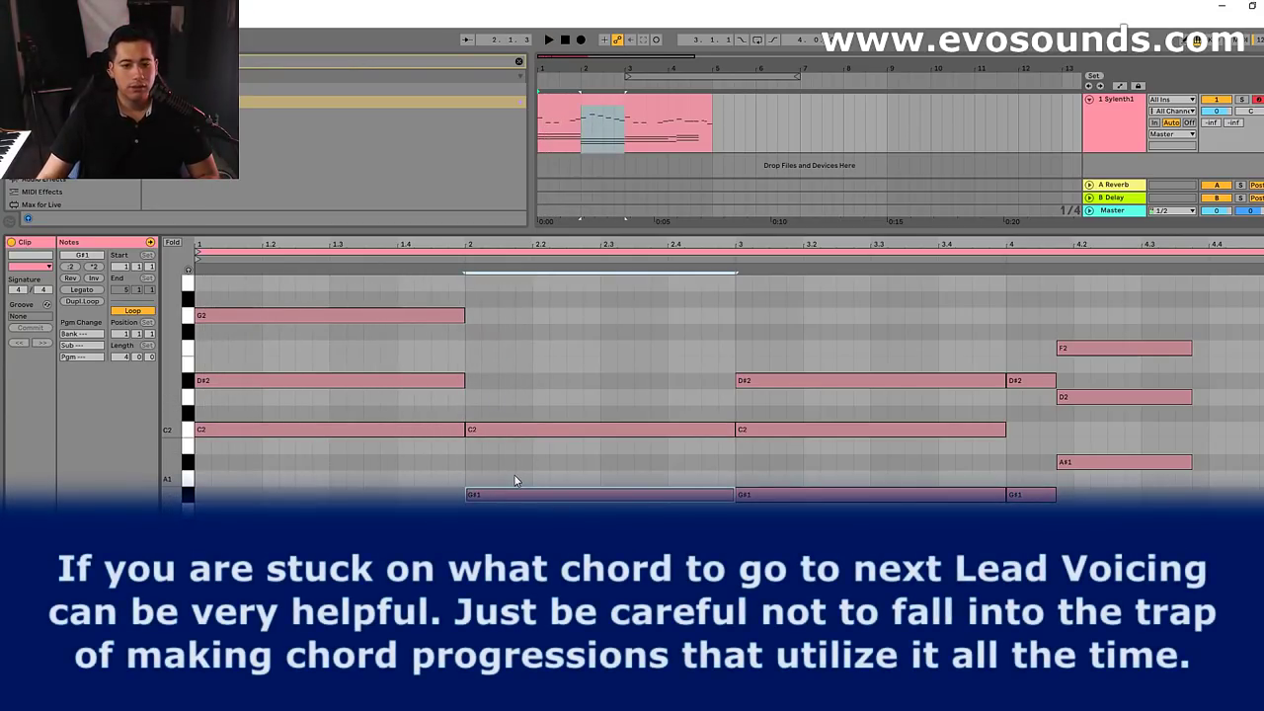
# Delete the middle note of each chord: G#1 in bar 2, D#2 in bar 1, C2 in bar 3 and D2 in bar 4
pyautogui.press('Delete')
pyautogui.click(455, 382)
pyautogui.press('Delete')
pyautogui.click(767, 429)
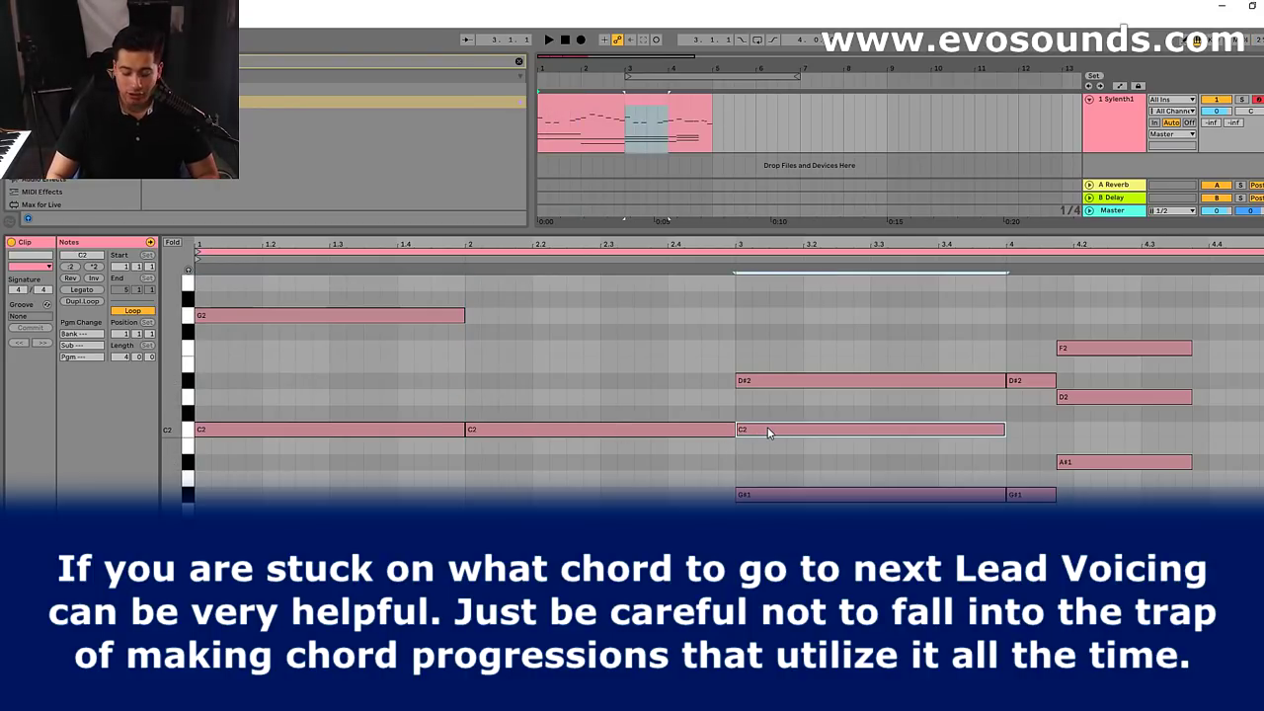
pyautogui.press('Delete')
pyautogui.click(1071, 398)
pyautogui.press('Delete')
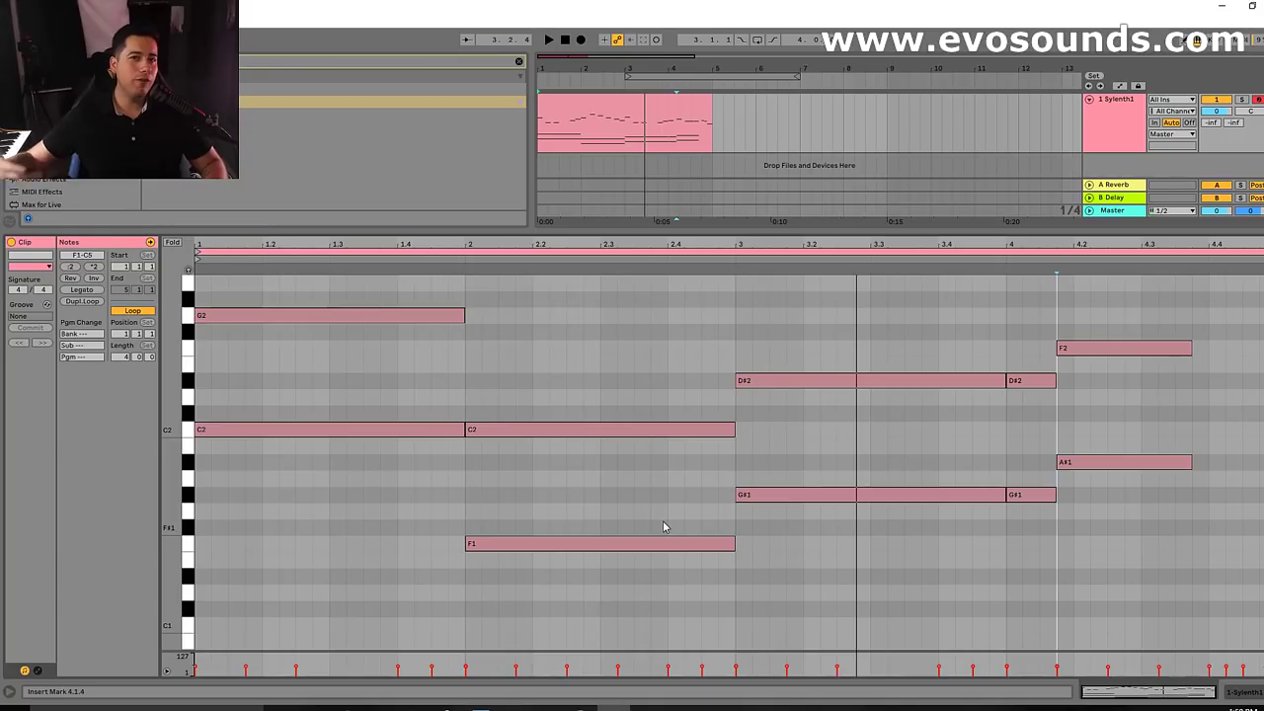
# Undo all the chord edits back to the clip's original short, repeated chord notes
pyautogui.hotkey('ctrl', 'z')
pyautogui.hotkey('ctrl', 'z')
pyautogui.hotkey('ctrl', 'z')
pyautogui.hotkey('ctrl', 'z')
pyautogui.hotkey('ctrl', 'z')
pyautogui.hotkey('ctrl', 'z')
pyautogui.hotkey('ctrl', 'z')
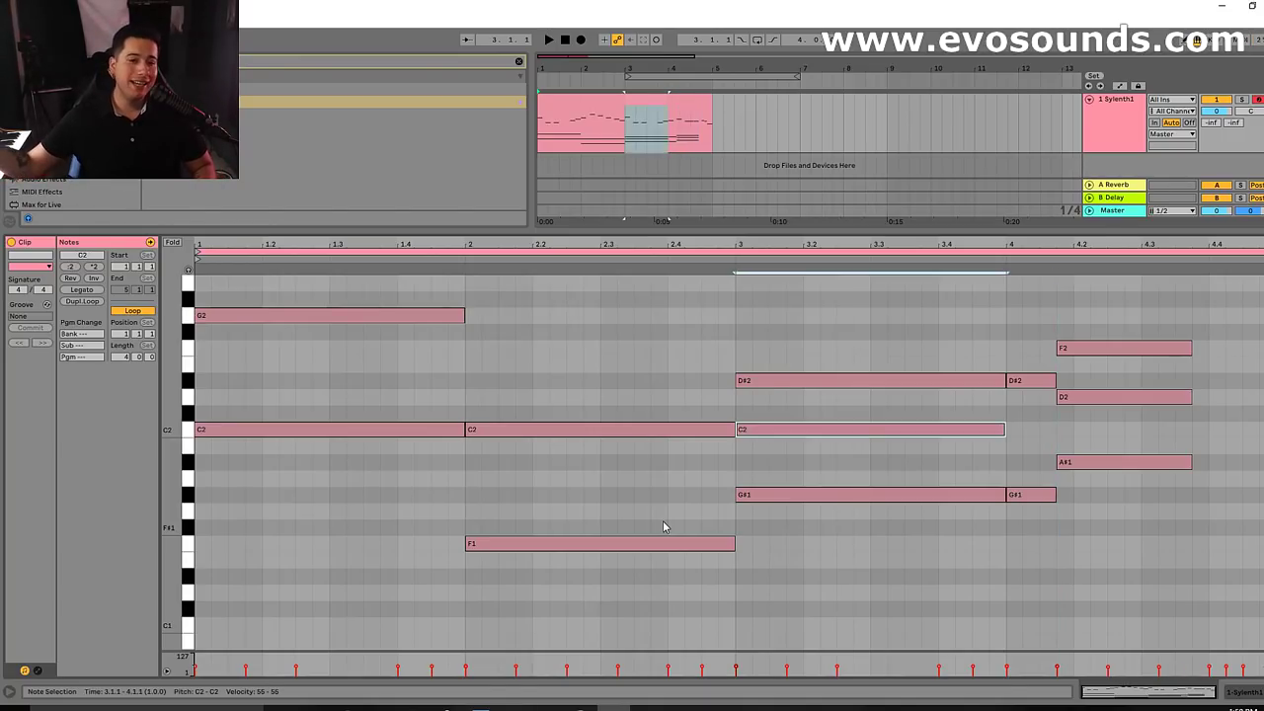
pyautogui.hotkey('ctrl', 'z')
pyautogui.hotkey('ctrl', 'z')
pyautogui.hotkey('ctrl', 'z')
pyautogui.hotkey('ctrl', 'z')
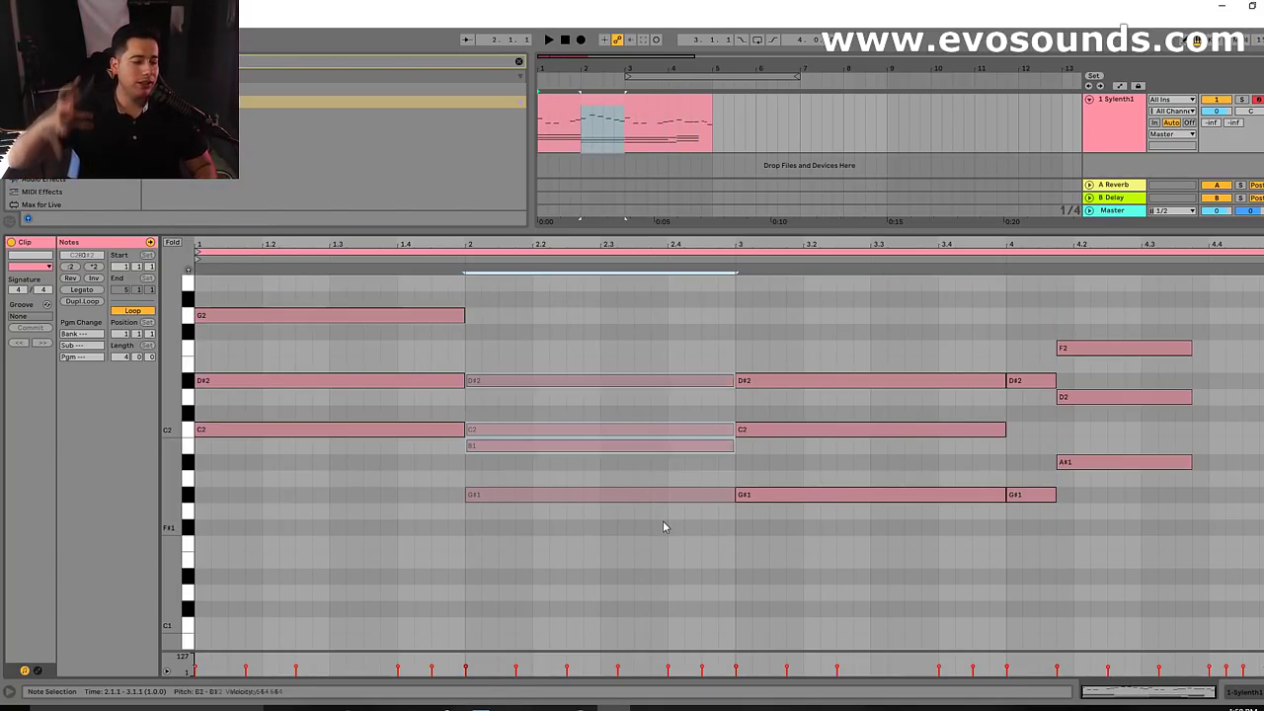
pyautogui.hotkey('ctrl', 'z')
pyautogui.hotkey('ctrl', 'z')
pyautogui.hotkey('ctrl', 'z')
pyautogui.hotkey('ctrl', 'z')
pyautogui.hotkey('ctrl', 'z')
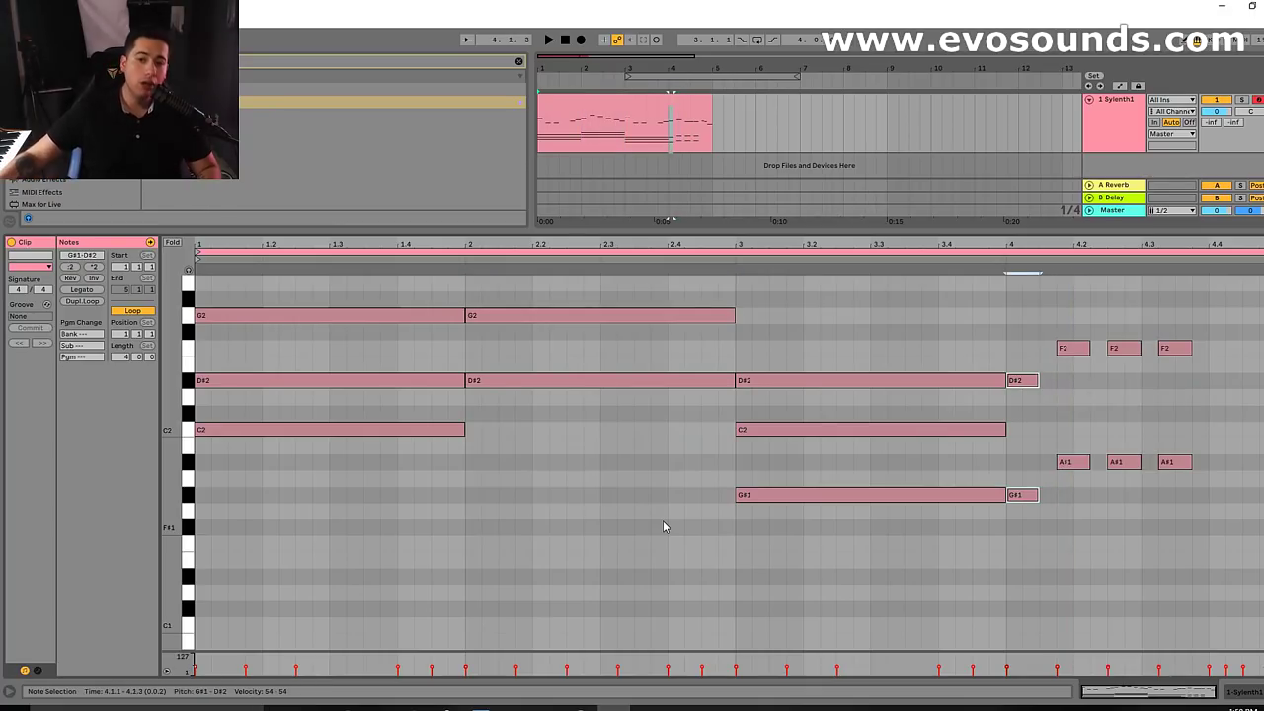
pyautogui.hotkey('ctrl', 'z')
pyautogui.hotkey('ctrl', 'z')
pyautogui.hotkey('ctrl', 'z')
pyautogui.hotkey('ctrl', 'z')
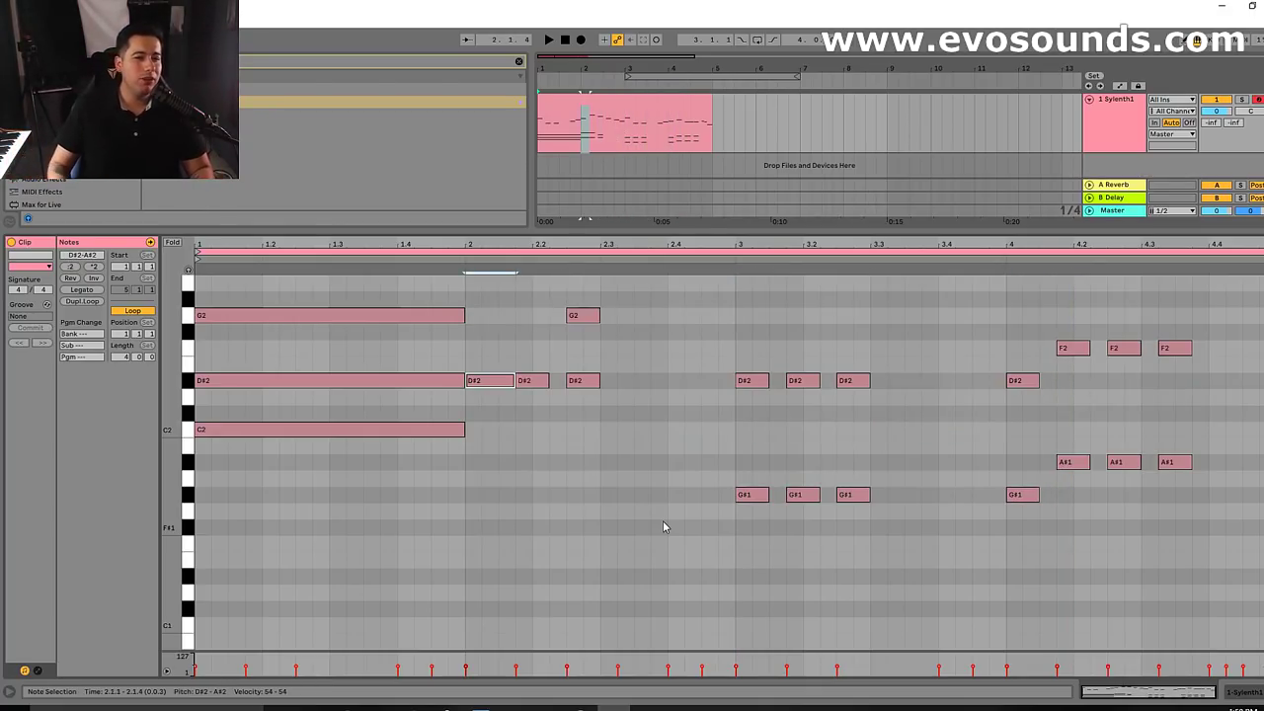
pyautogui.hotkey('ctrl', 'z')
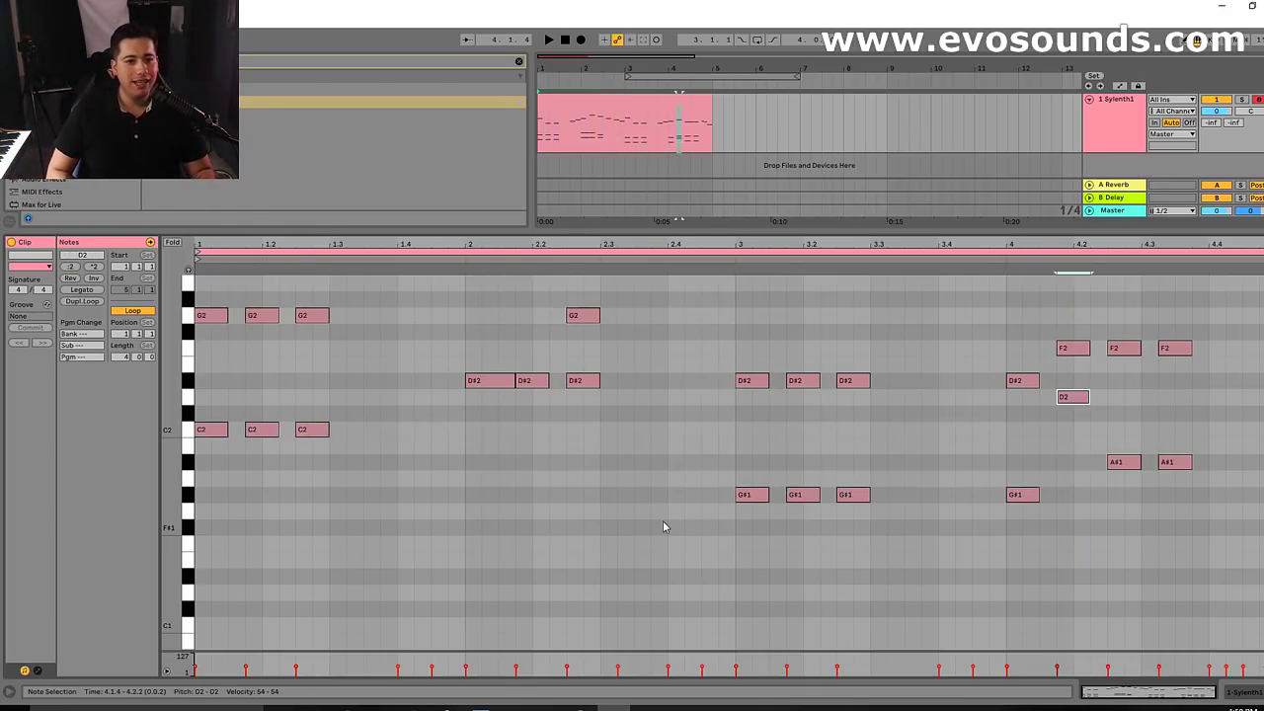
# Play the original clip again and follow the melody against the chord notes below it
pyautogui.press('space')
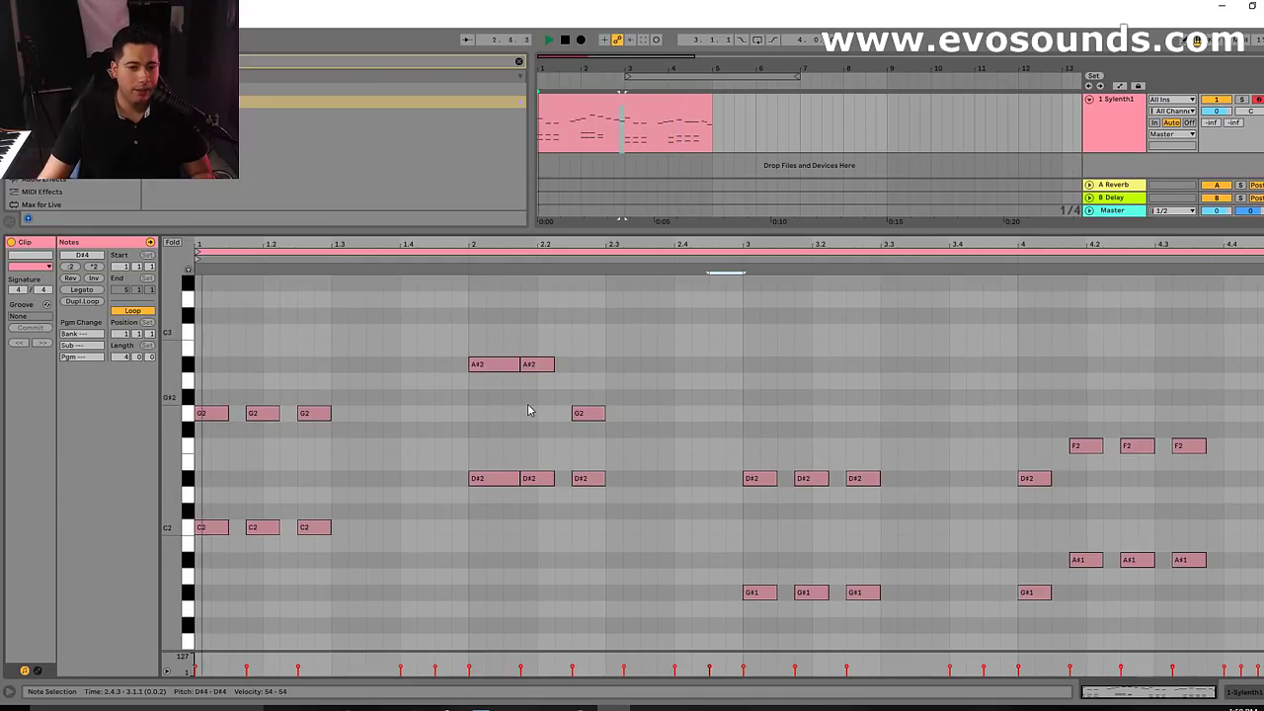
pyautogui.scroll(7, 590, 465)
pyautogui.click(657, 541)
pyautogui.scroll(-3, 657, 544)
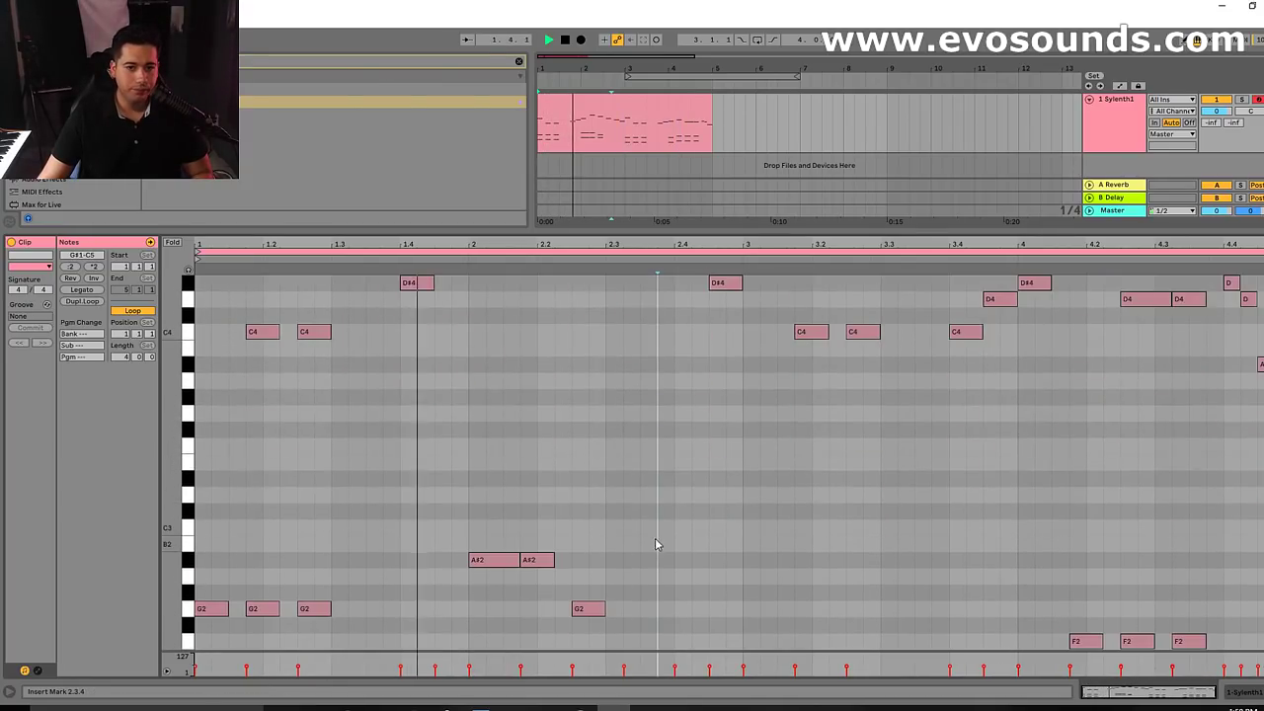
pyautogui.scroll(-3, 658, 545)
pyautogui.scroll(6, 657, 538)
pyautogui.scroll(-3, 653, 536)
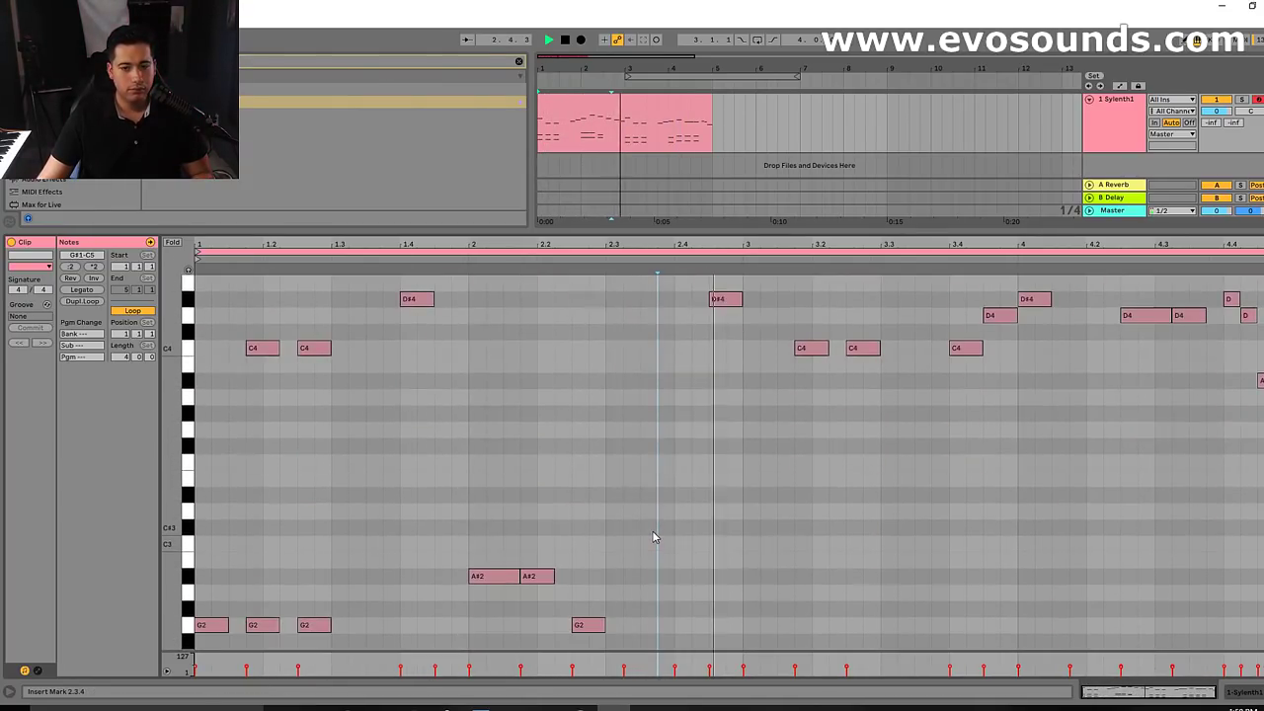
pyautogui.scroll(-5, 655, 529)
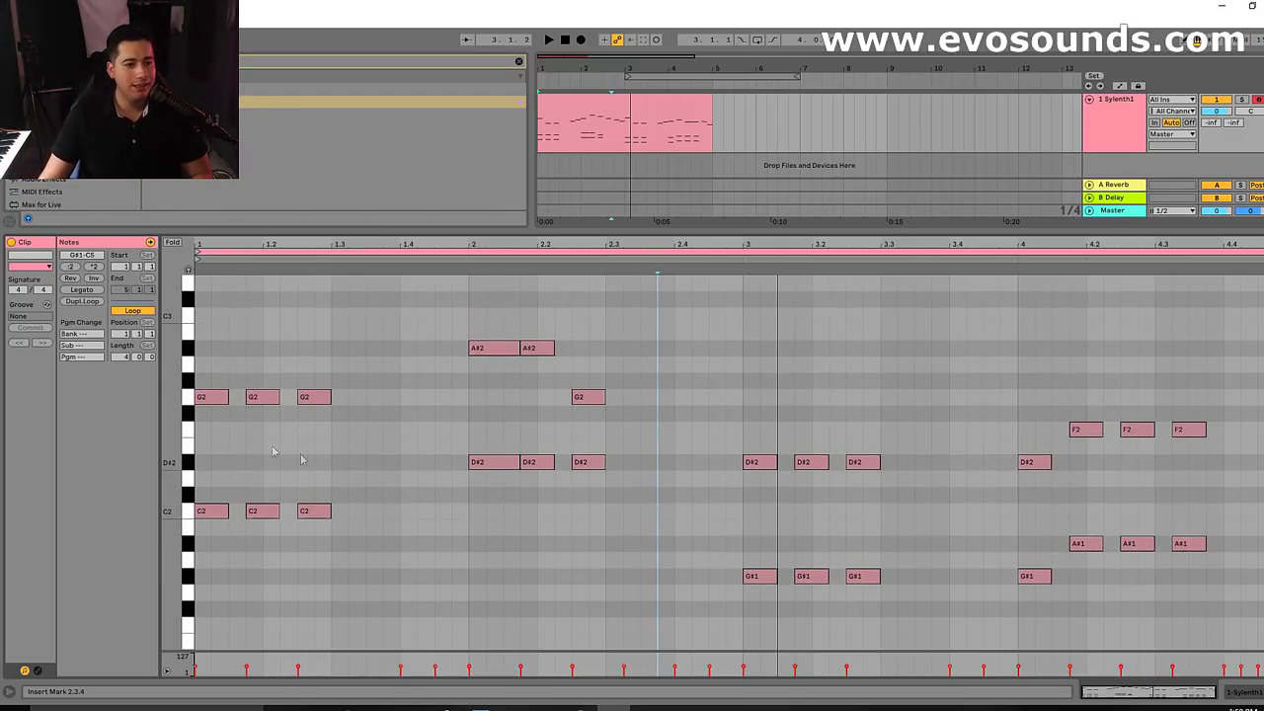
# Compare the melody notes G4 and C4 at the starts of bars 1 and 2 with the chord notes underneath
pyautogui.scroll(8, 381, 484)
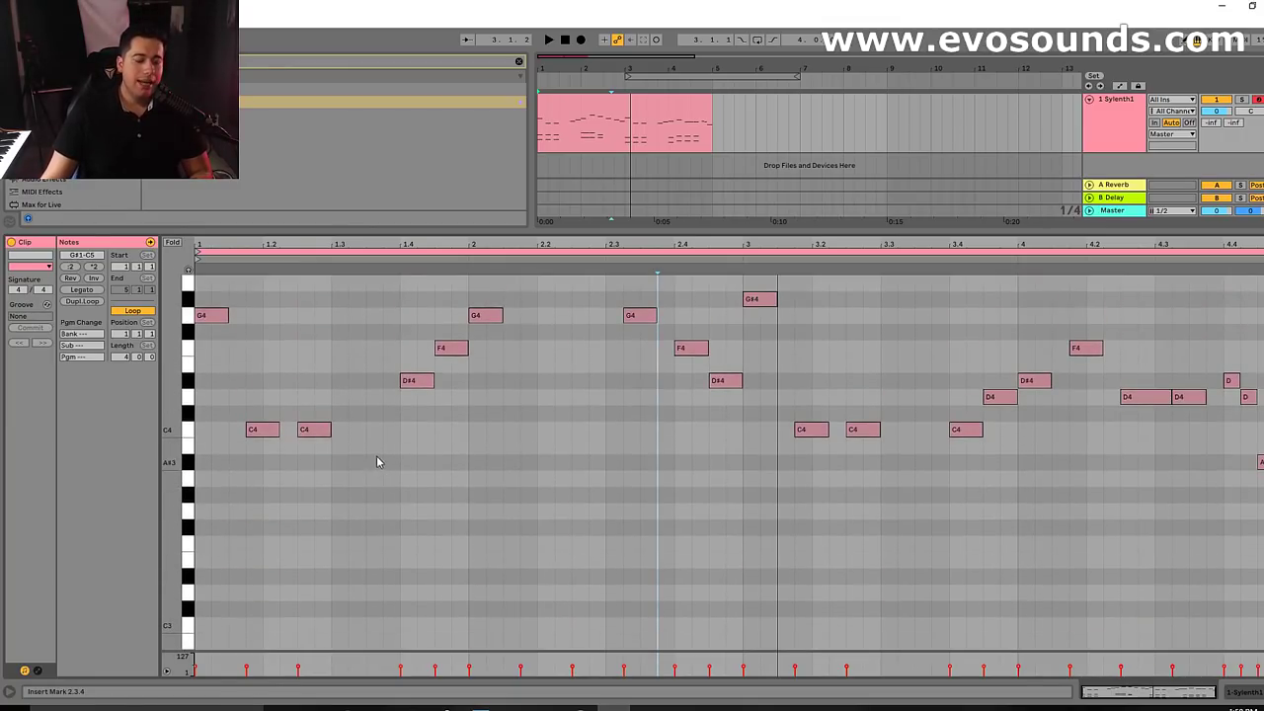
pyautogui.scroll(1, 379, 460)
pyautogui.moveTo(333, 316); pyautogui.dragTo(213, 461)
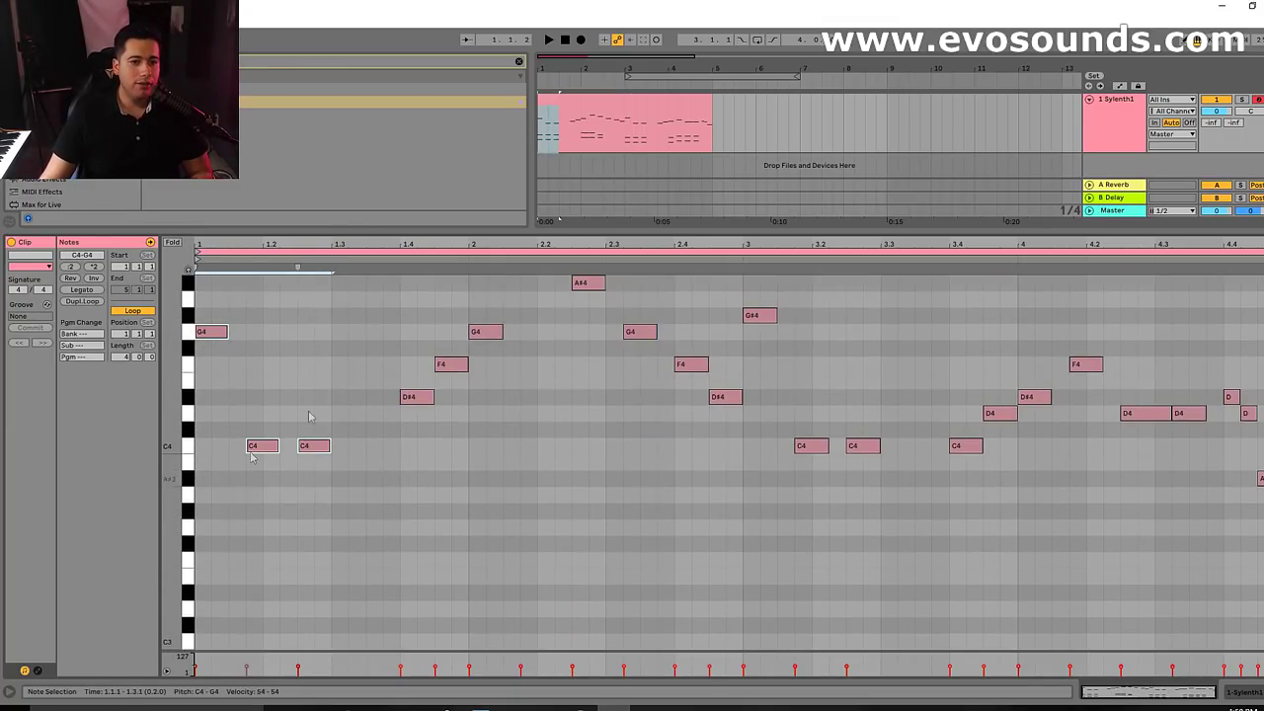
pyautogui.click(482, 333)
pyautogui.scroll(-3, 508, 461)
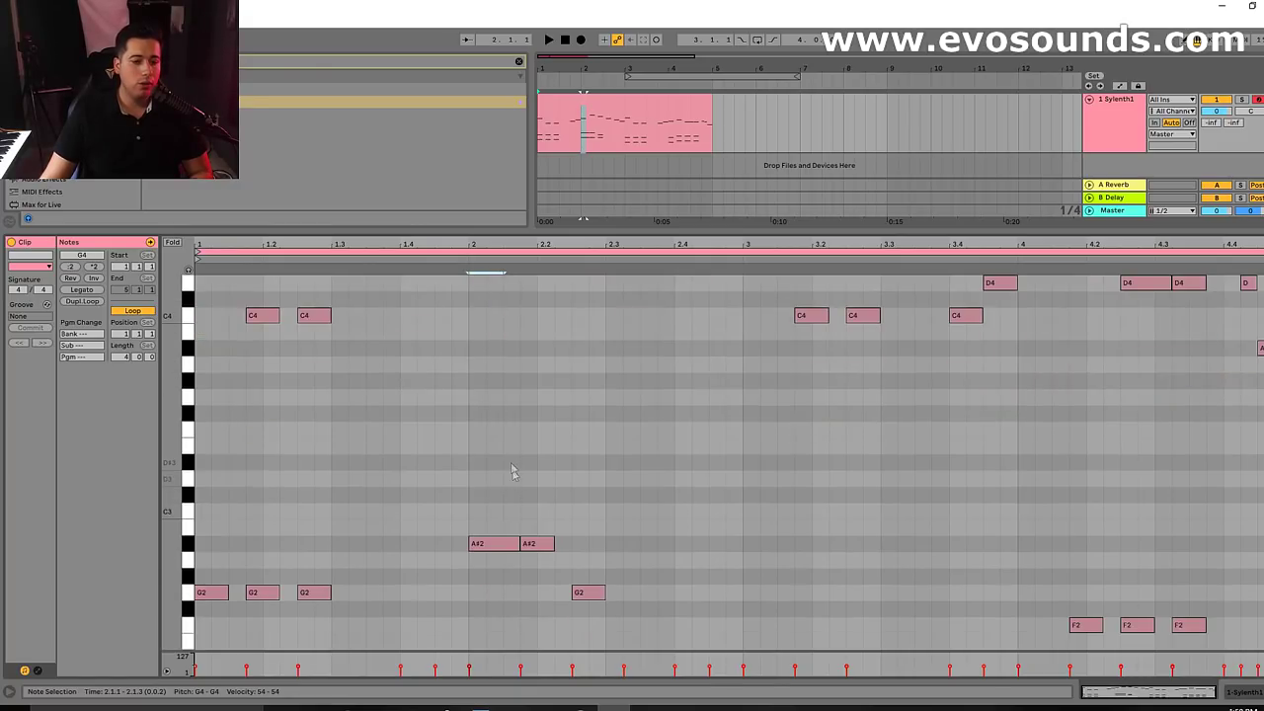
pyautogui.scroll(5, 513, 436)
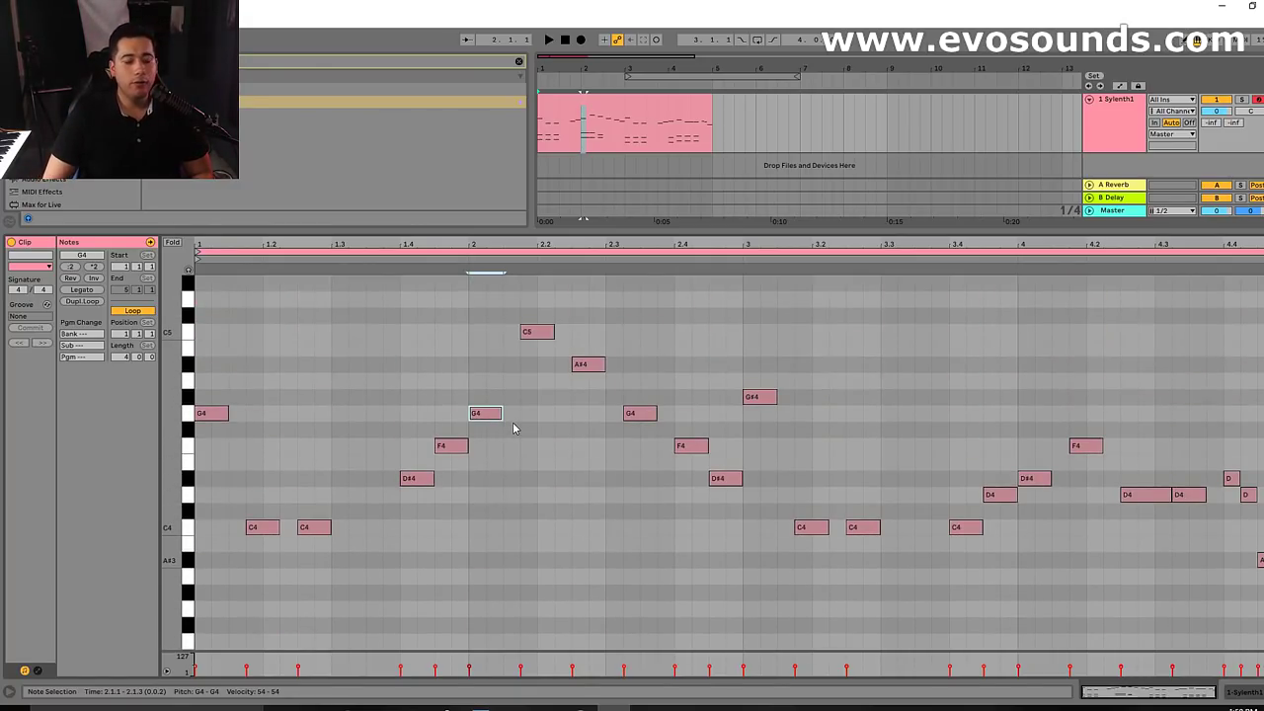
pyautogui.scroll(-15, 231, 494)
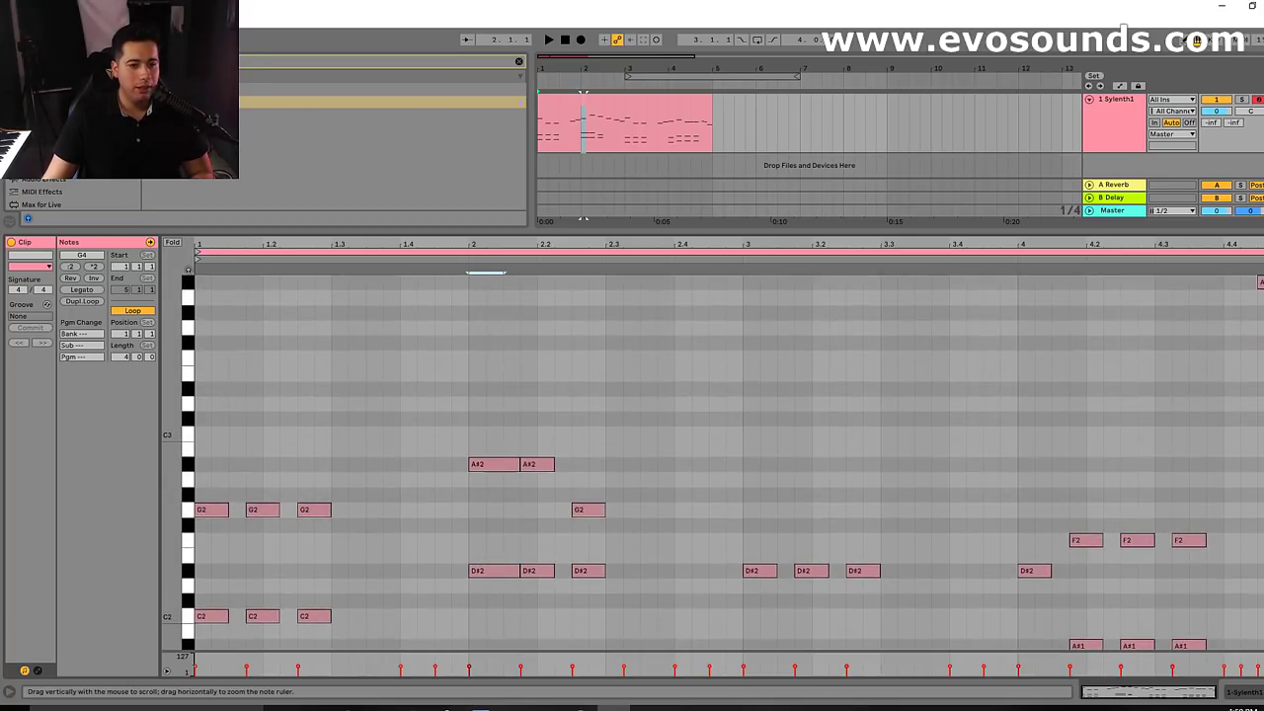
pyautogui.scroll(5, 182, 470)
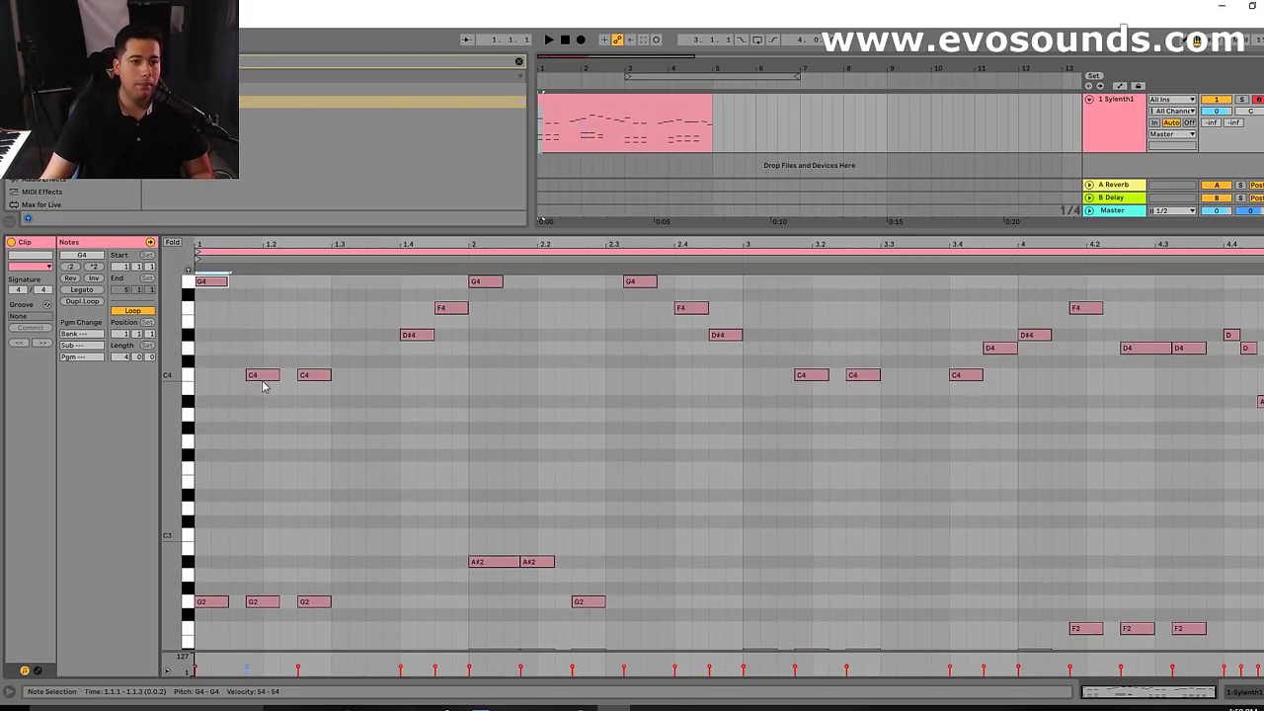
pyautogui.scroll(-10, 264, 499)
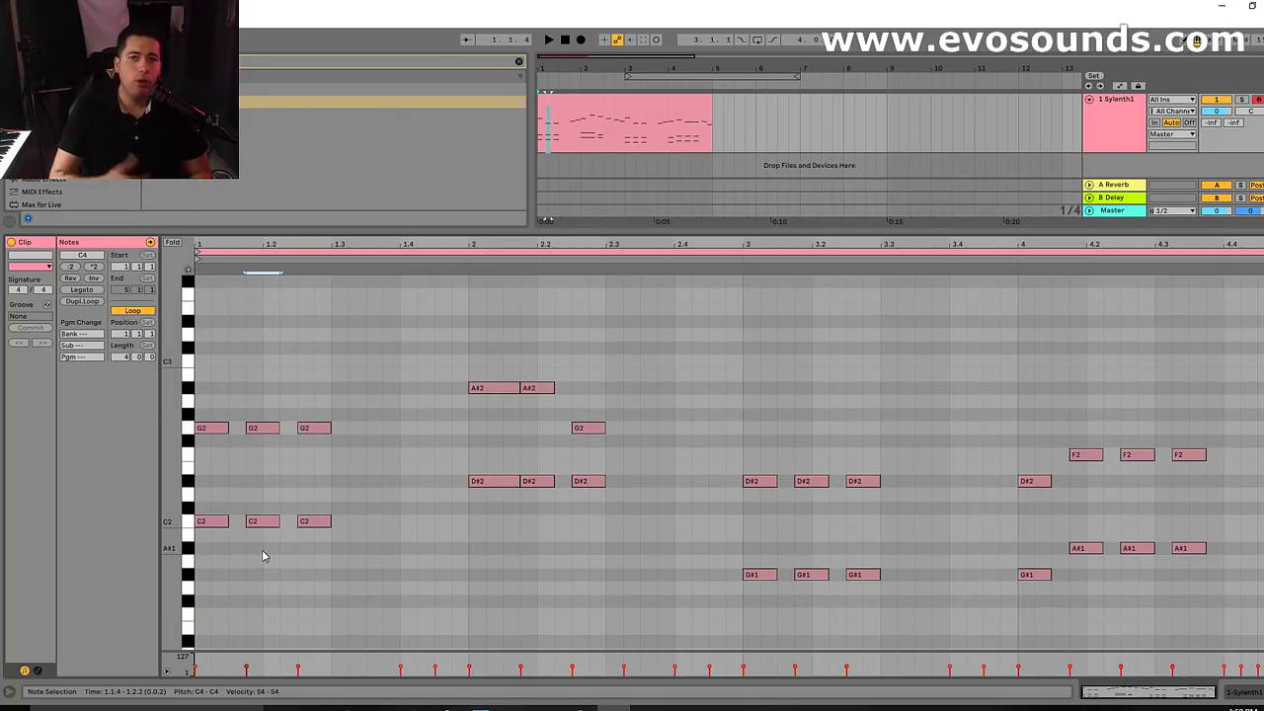
# Select the C2 and G2 chord notes in bar 1 and compare them with the C4 melody notes above
pyautogui.scroll(12, 215, 439)
pyautogui.scroll(-5, 226, 408)
pyautogui.moveTo(220, 580); pyautogui.dragTo(365, 436)
pyautogui.moveTo(174, 476); pyautogui.dragTo(195, 471)
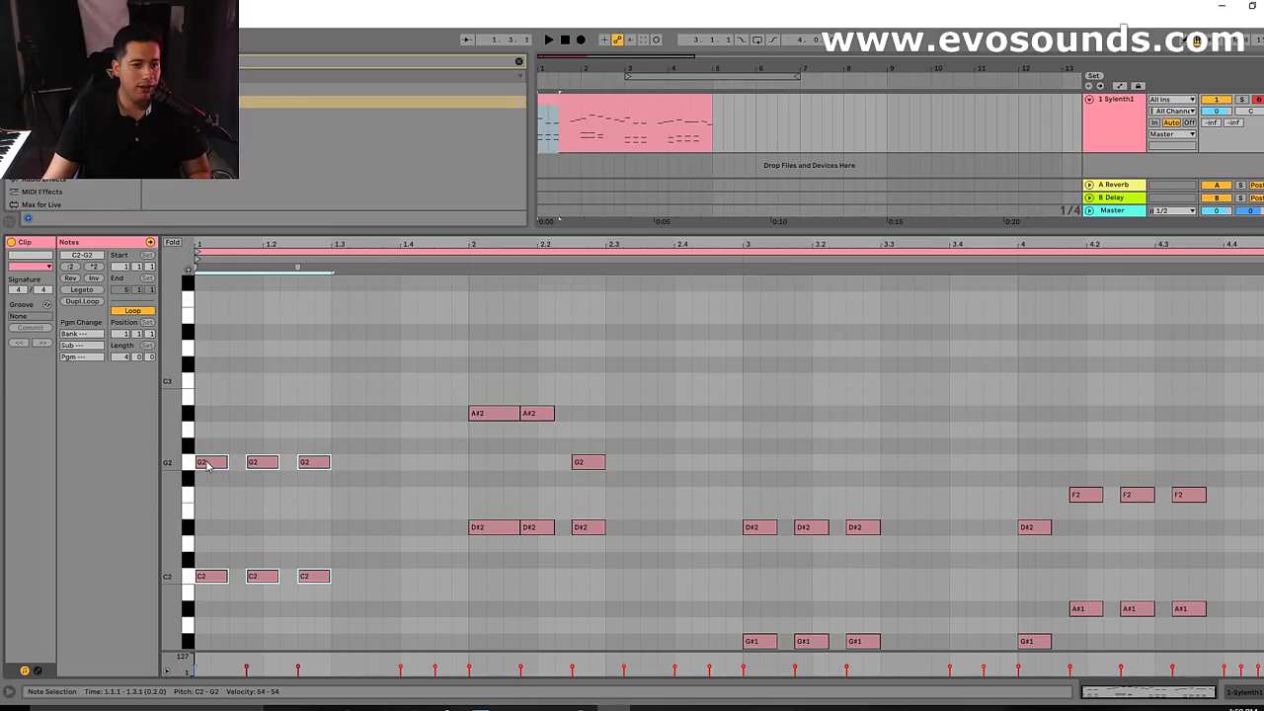
pyautogui.scroll(6, 290, 415)
pyautogui.moveTo(228, 391); pyautogui.dragTo(352, 375)
pyautogui.scroll(-4, 290, 500)
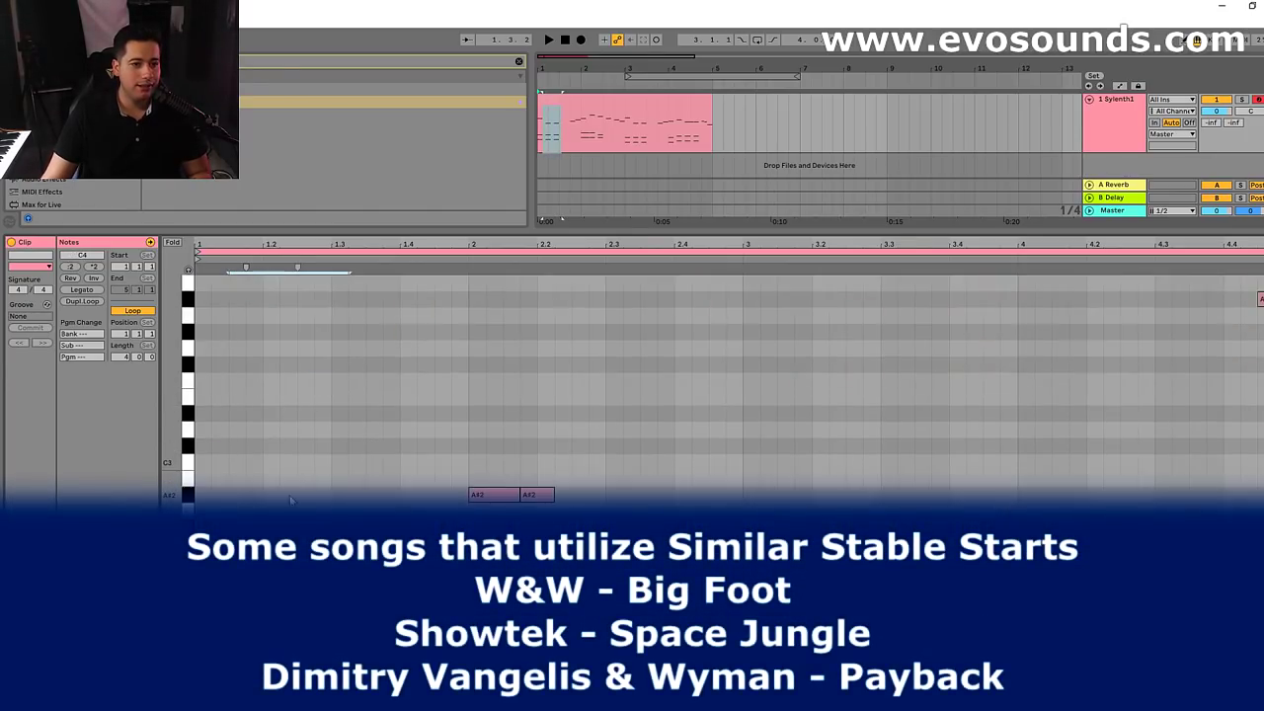
# Play the melody and select the D#4 and F4 notes at the end of bar 1 leading into bar 2
pyautogui.scroll(-2, 291, 499)
pyautogui.press('space')
pyautogui.scroll(8, 434, 470)
pyautogui.press('space')
pyautogui.moveTo(401, 538); pyautogui.dragTo(447, 397)
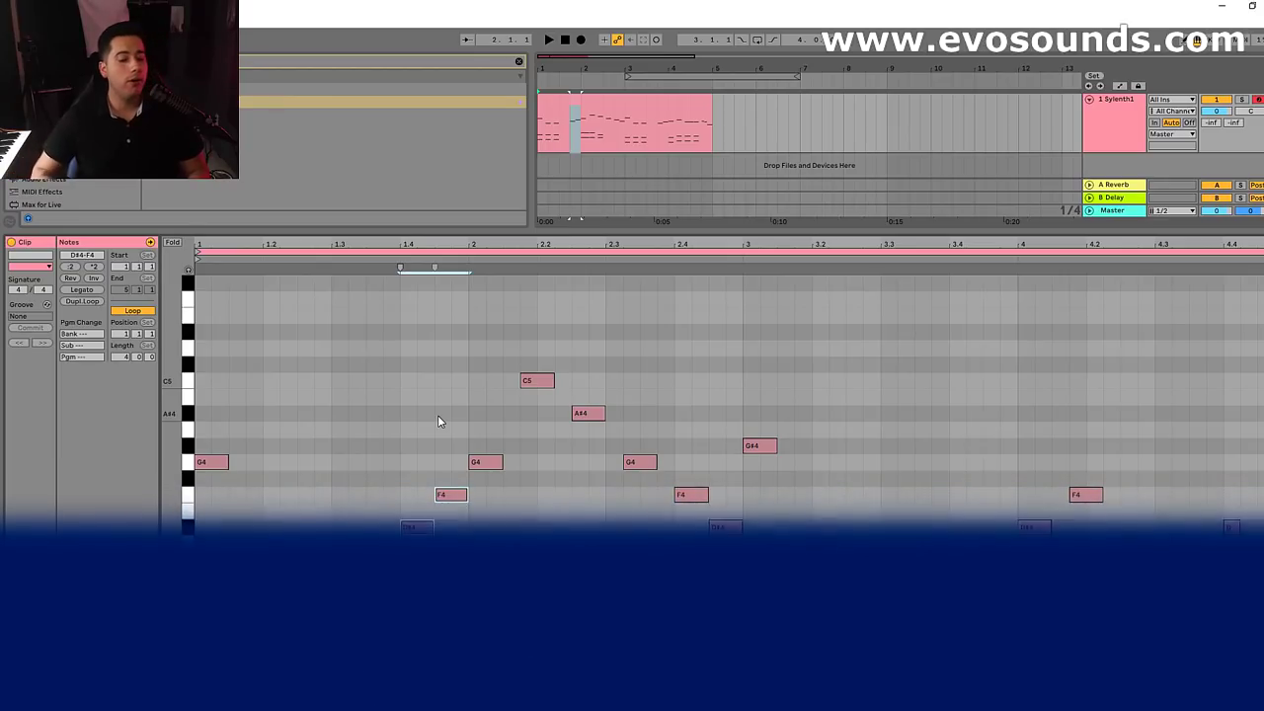
pyautogui.scroll(-1, 438, 417)
pyautogui.press('space')
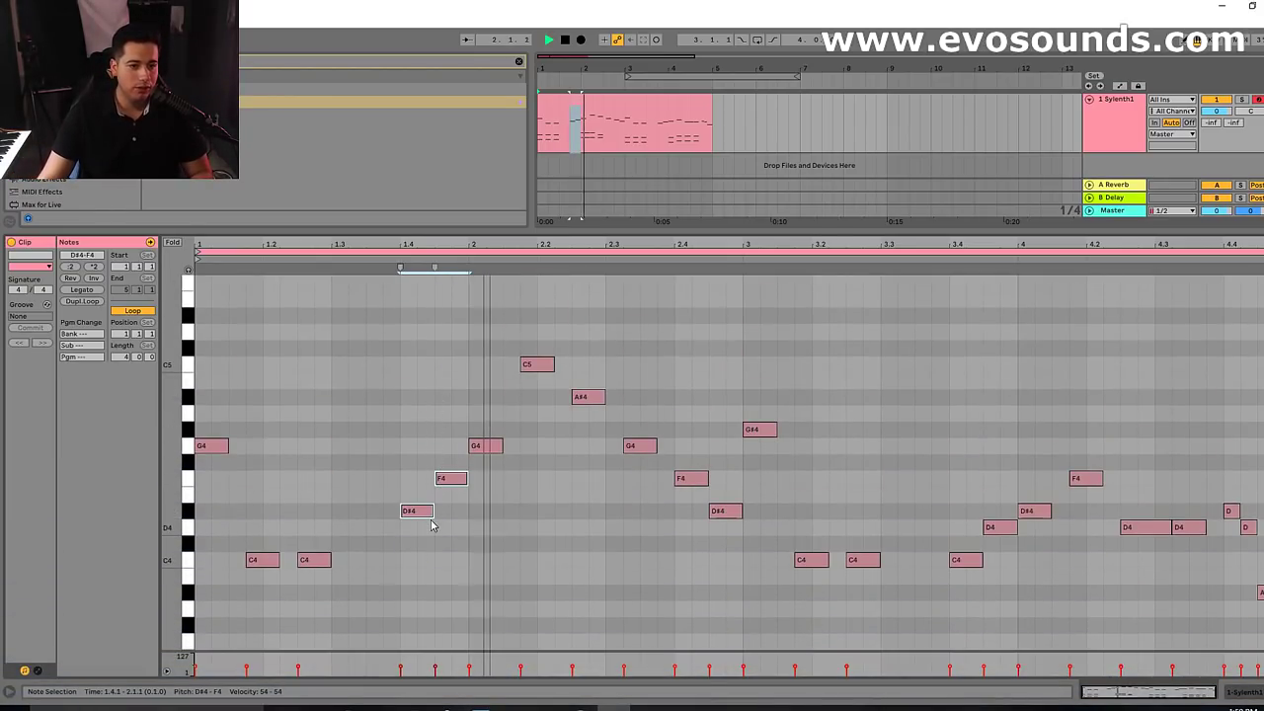
# Try playing the melody without the D#4 and F4 notes at the end of bar 1, and undo their deletion
pyautogui.press('space')
pyautogui.moveTo(417, 543); pyautogui.dragTo(444, 466)
pyautogui.press('Delete')
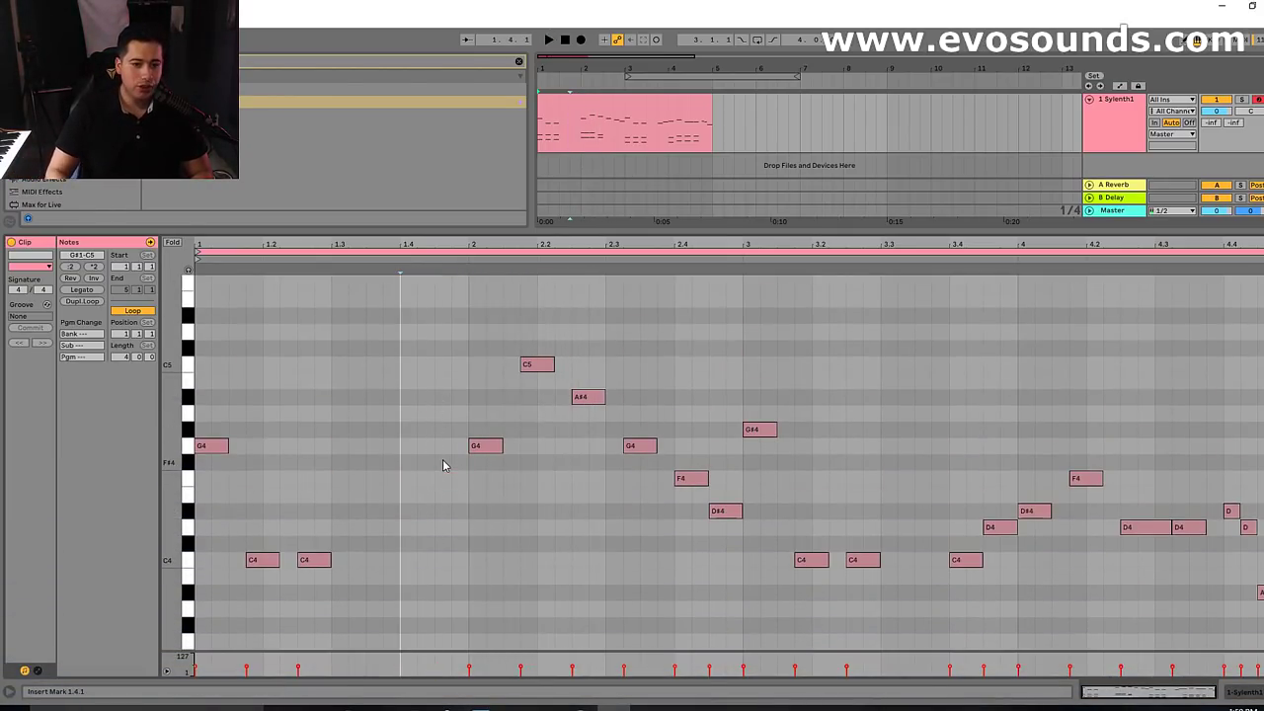
pyautogui.press('space')
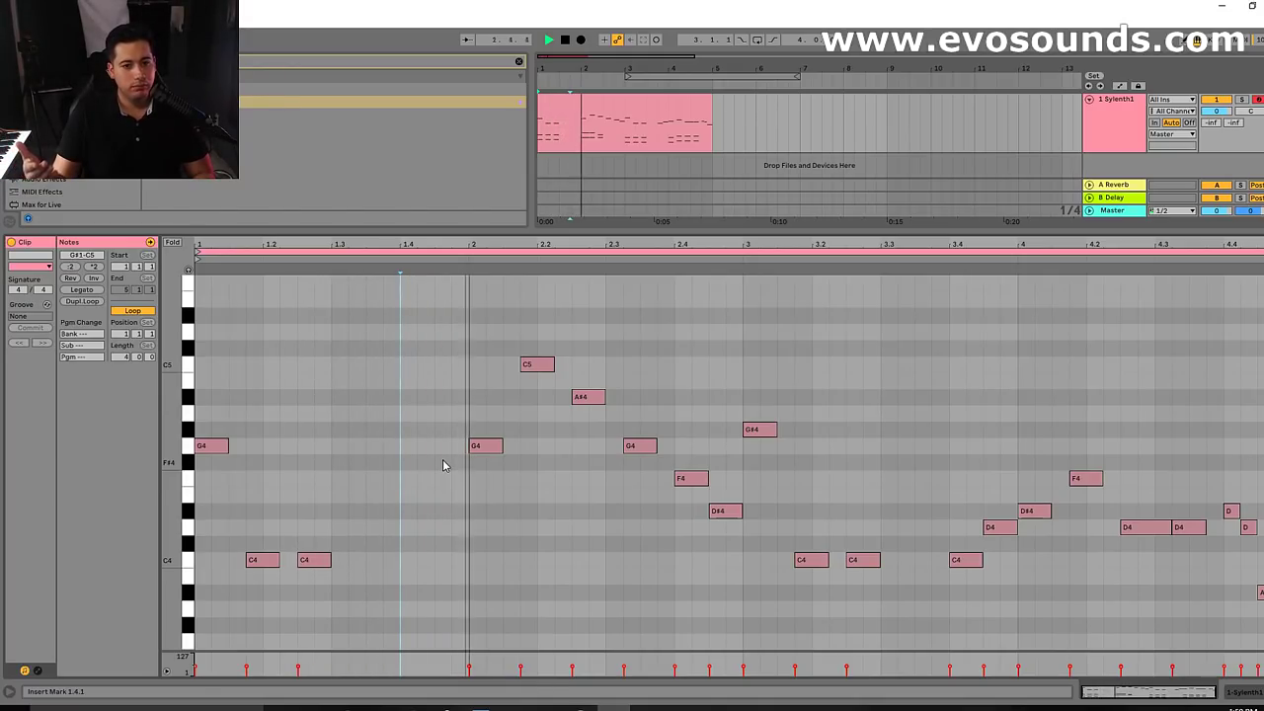
pyautogui.press('space')
pyautogui.hotkey('ctrl', 'z')
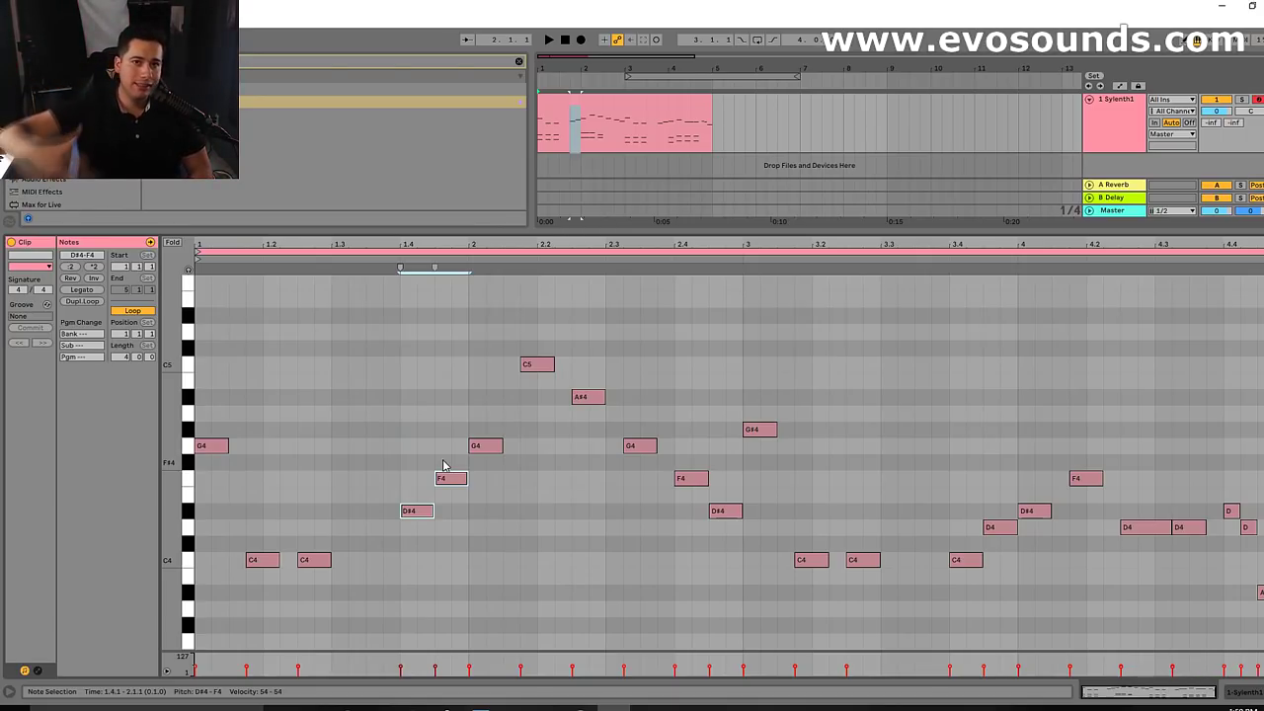
# Play the original D#4 and F4 transition notes into the G4 at the start of bar 2
pyautogui.press('space')
pyautogui.scroll(-3, 424, 493)
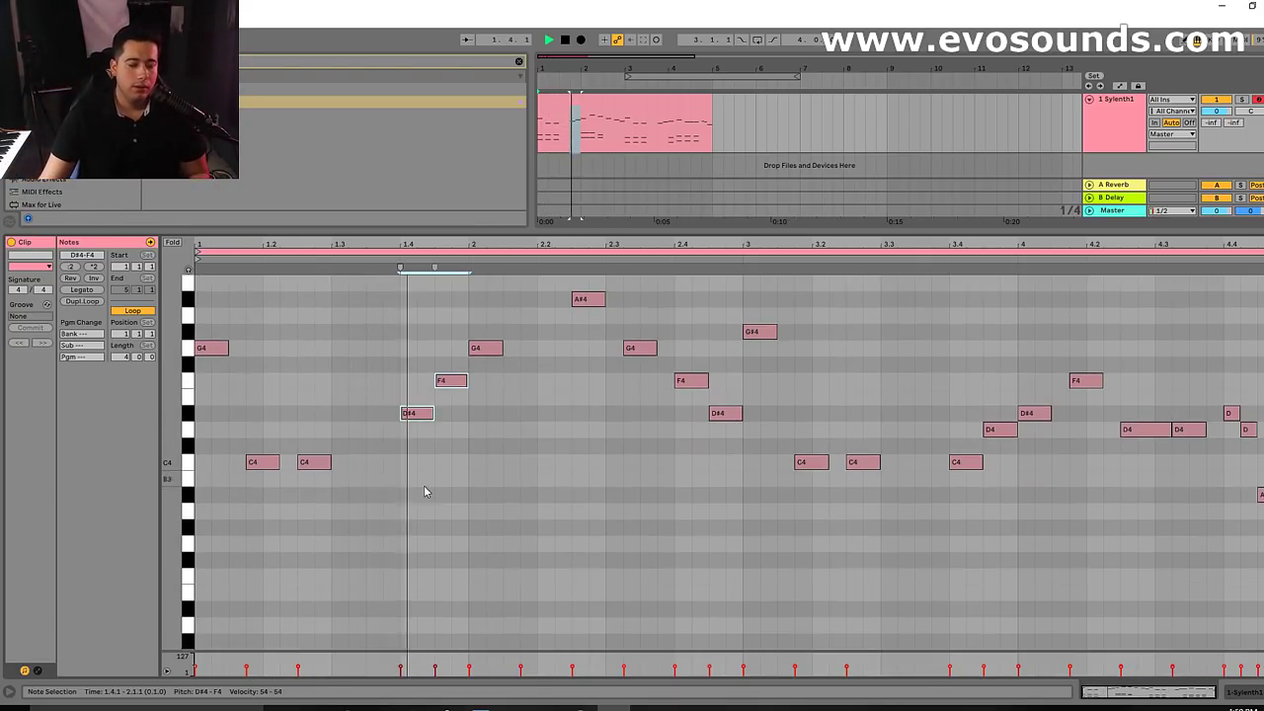
pyautogui.click(484, 450)
pyautogui.scroll(2, 415, 423)
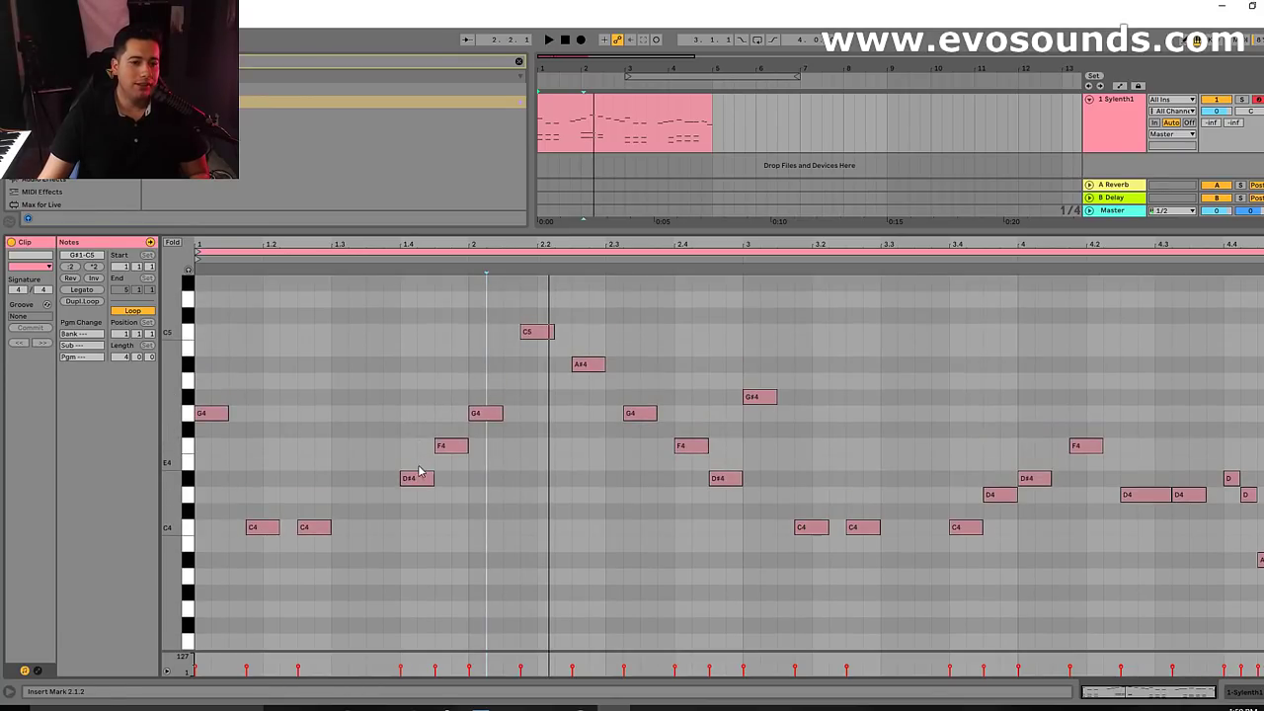
# Move the D#4 and F4 notes at the end of bar 1 to A#4 and G#4 and play the variation
pyautogui.moveTo(416, 476); pyautogui.dragTo(416, 385)
pyautogui.moveTo(443, 451); pyautogui.dragTo(444, 399)
pyautogui.press('space')
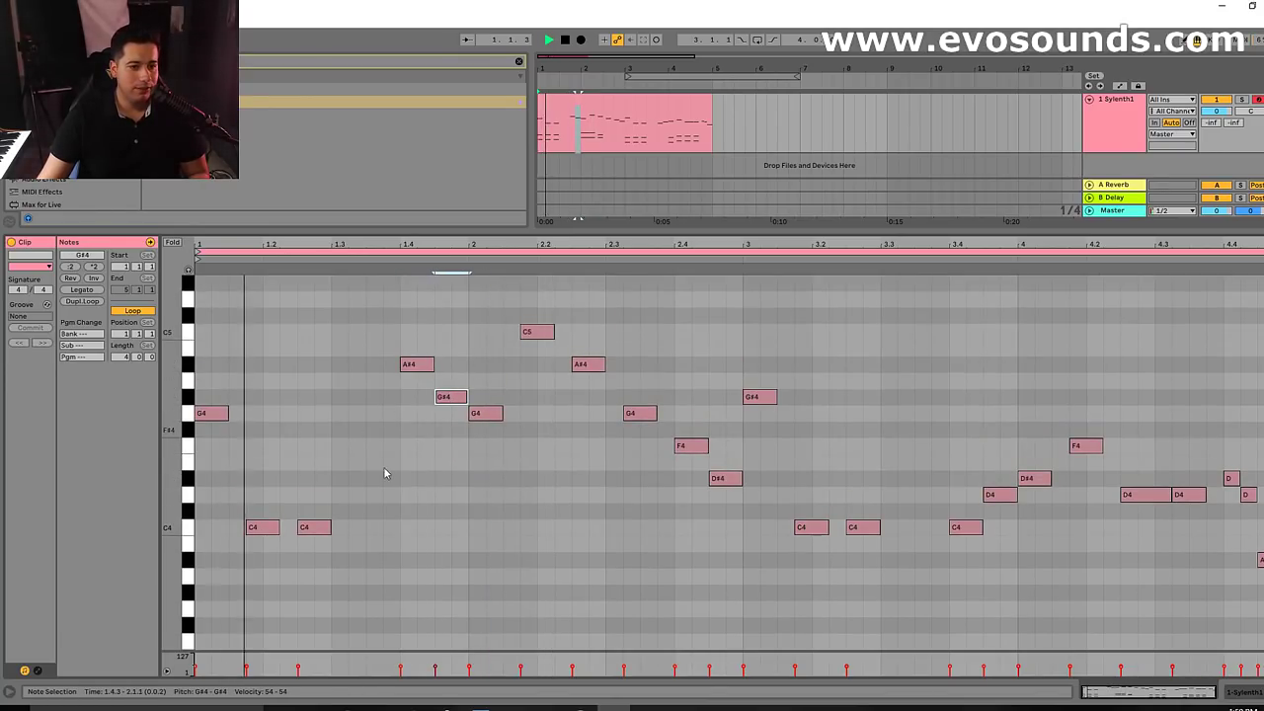
pyautogui.press('space')
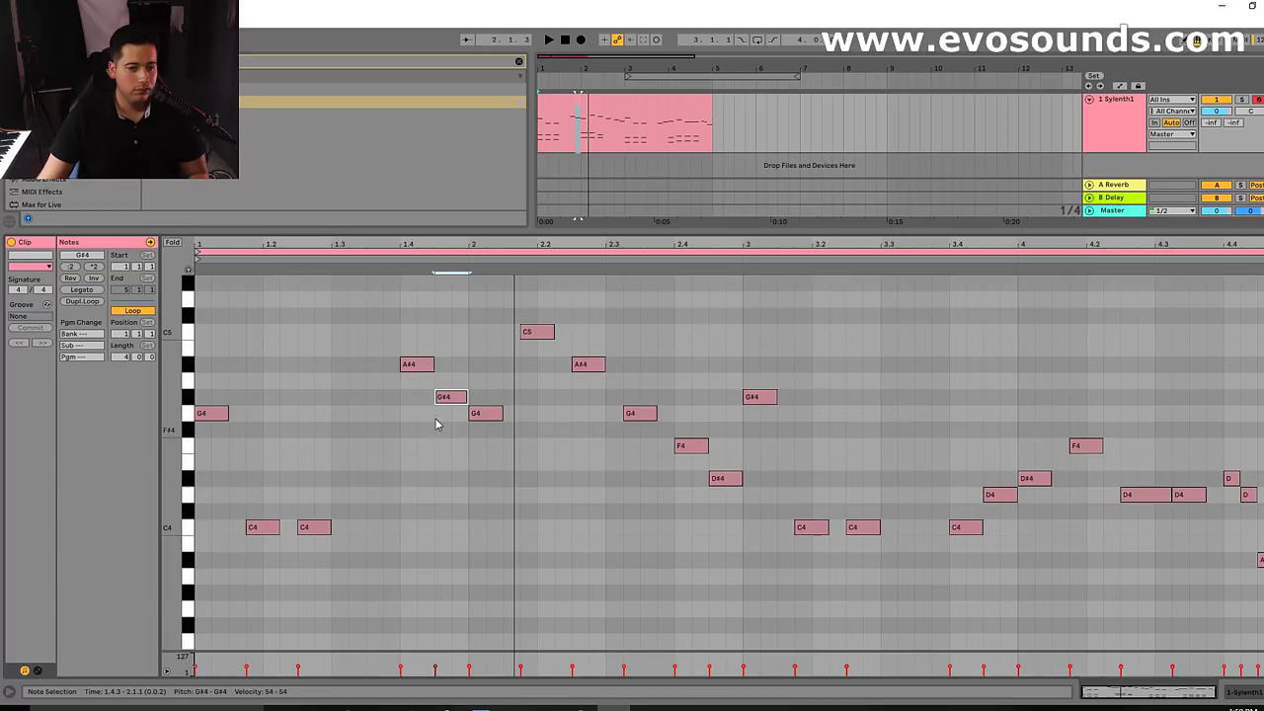
# Try lower pitches such as F4 and C4 for the two notes at the end of bar 1 and play them
pyautogui.keyDown('shift'); pyautogui.click(430, 364); pyautogui.keyUp('shift')
pyautogui.moveTo(427, 370); pyautogui.dragTo(428, 448)
pyautogui.click(429, 499)
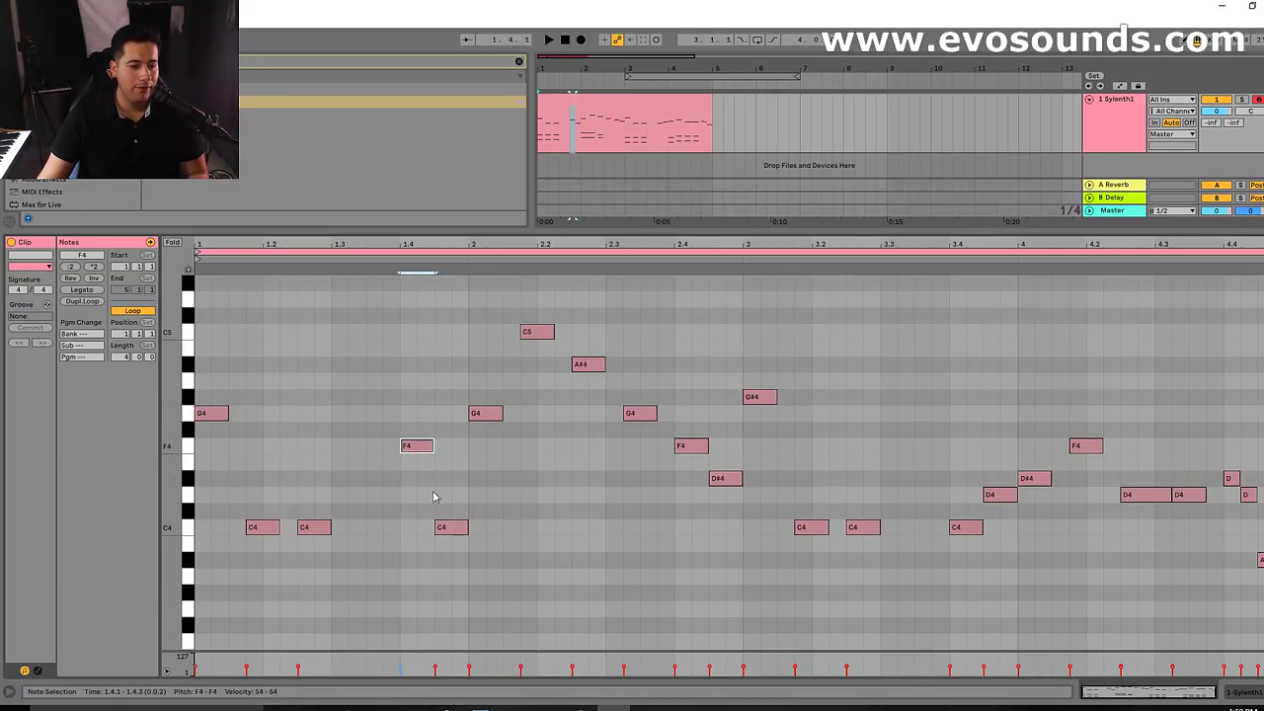
pyautogui.moveTo(460, 531); pyautogui.dragTo(460, 446)
pyautogui.press('space')
pyautogui.press('space')
# Set the two transition notes before bar 2 to A#4 and G#4 again and listen to the melody
pyautogui.keyDown('shift'); pyautogui.click(415, 481); pyautogui.keyUp('shift')
pyautogui.moveTo(414, 481); pyautogui.dragTo(447, 399)
pyautogui.click(459, 388)
pyautogui.press('space')
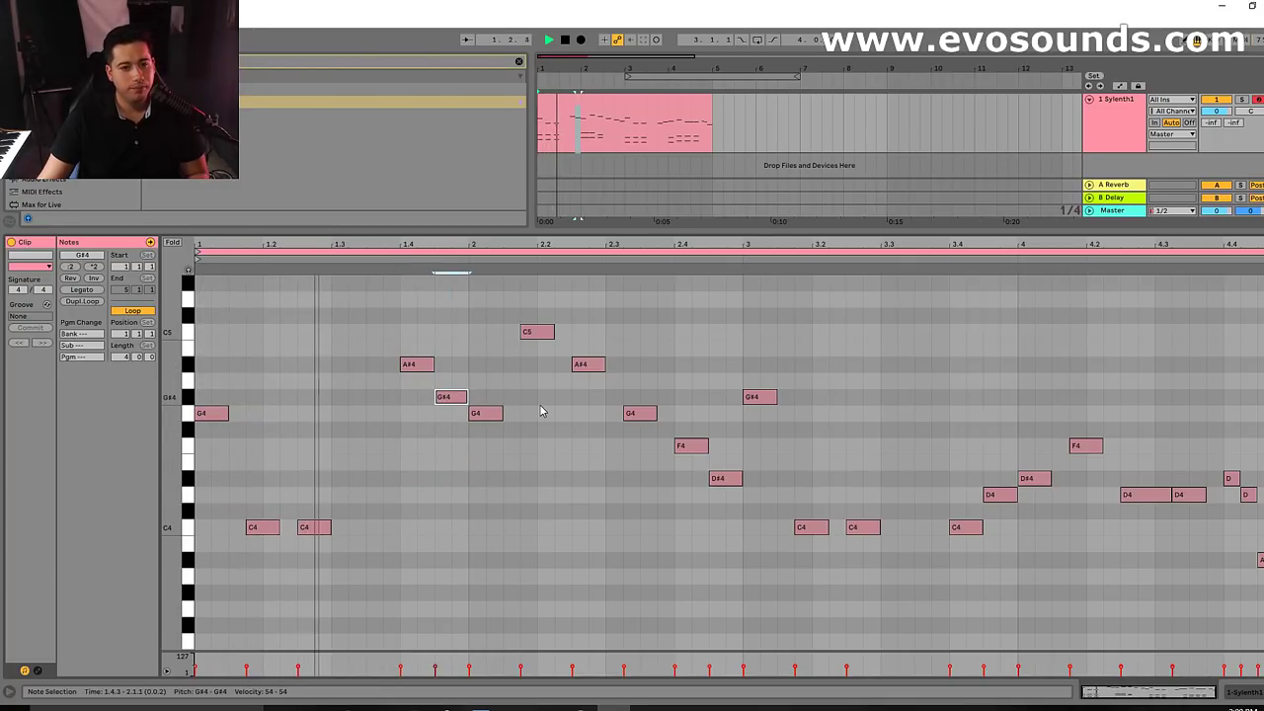
pyautogui.scroll(3, 503, 415)
pyautogui.press('space')
# Raise the first transition note at the end of bar 1 to C5 and play the melody
pyautogui.moveTo(427, 429); pyautogui.dragTo(427, 403)
pyautogui.click(440, 462)
pyautogui.press('space')
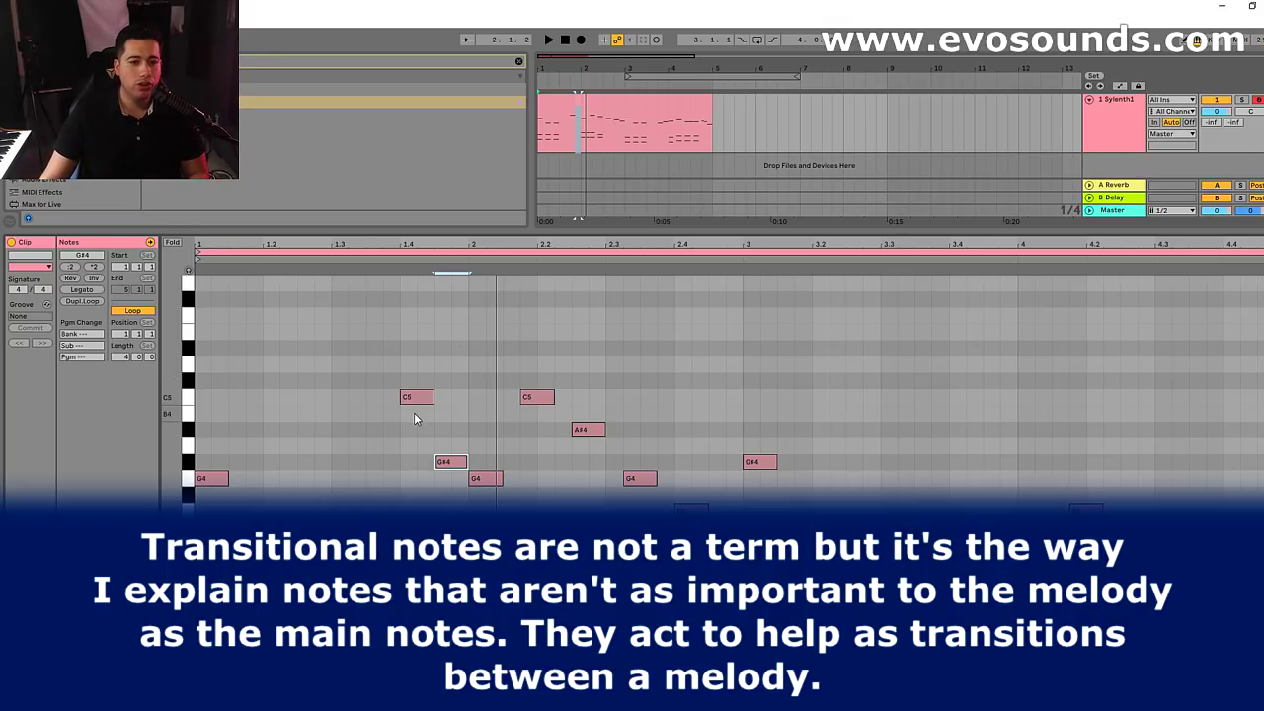
# Return the two transition notes at the end of bar 1 to D#4 and F4
pyautogui.moveTo(420, 405); pyautogui.dragTo(426, 497)
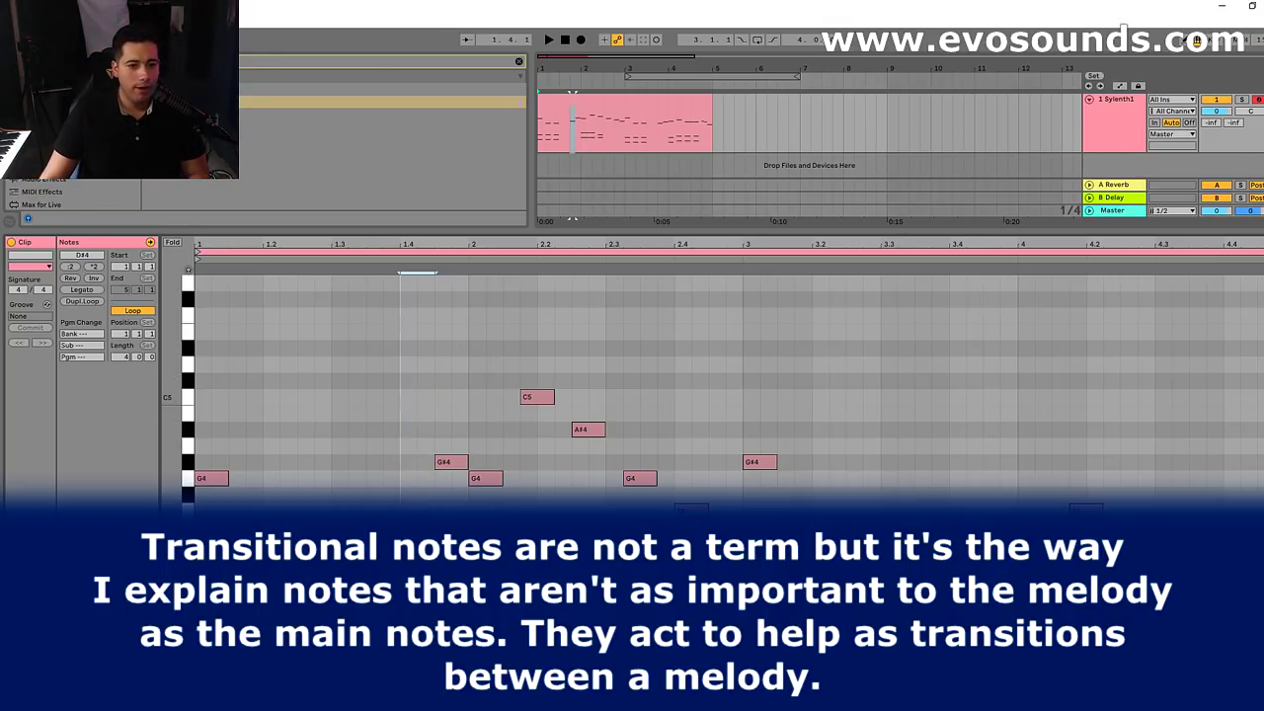
pyautogui.scroll(-8, 445, 509)
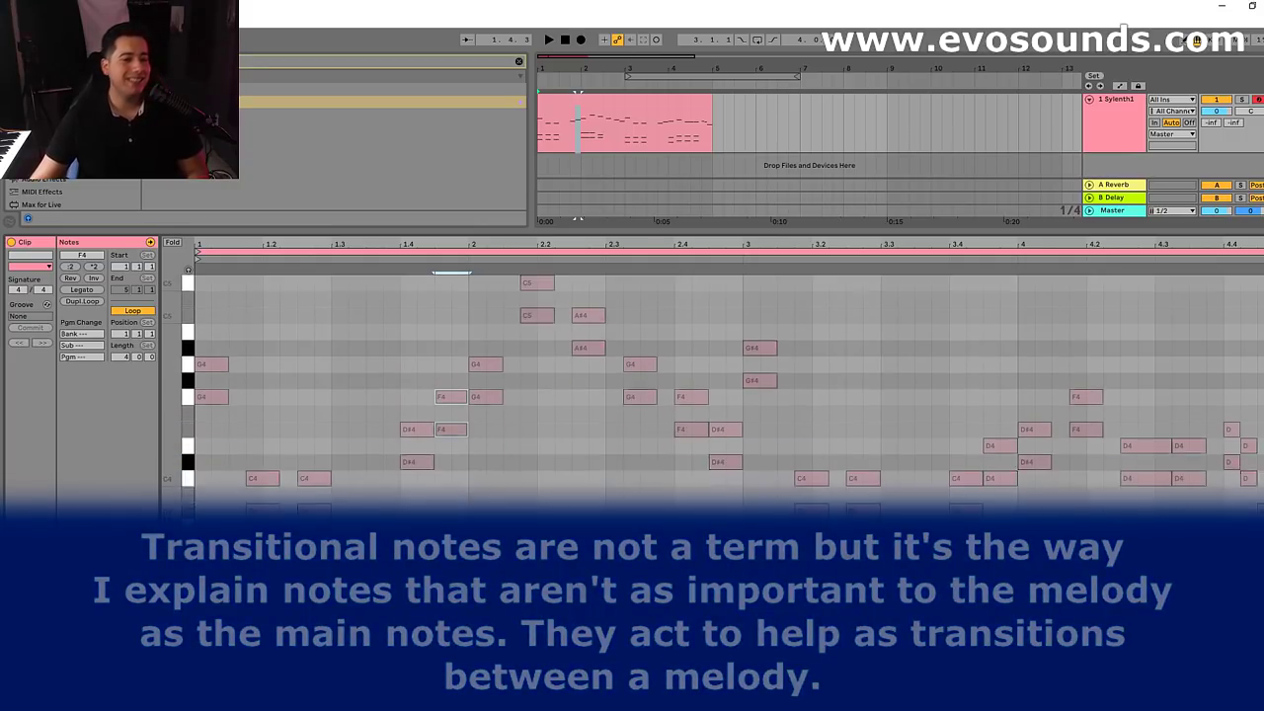
pyautogui.scroll(6, 412, 469)
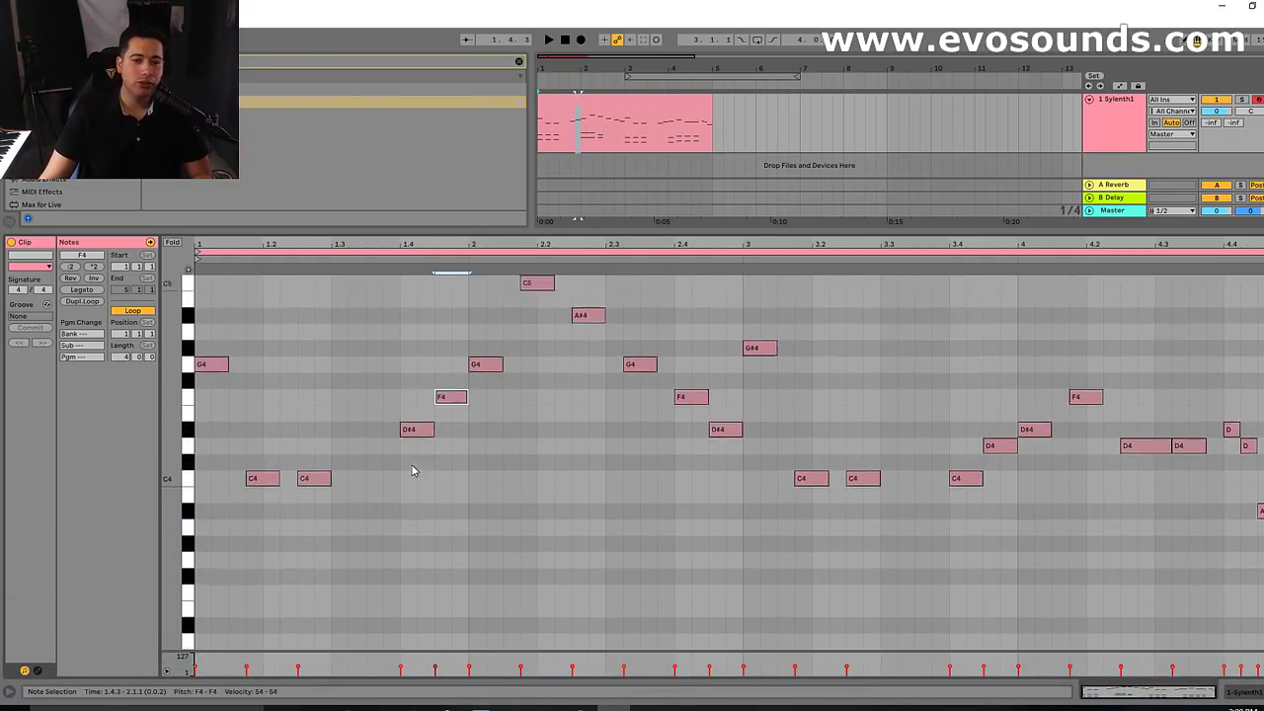
# Compare the G4 melody note at the start of bar 2 with the D#2 and A#2 chord notes below it
pyautogui.click(541, 447)
pyautogui.click(490, 447)
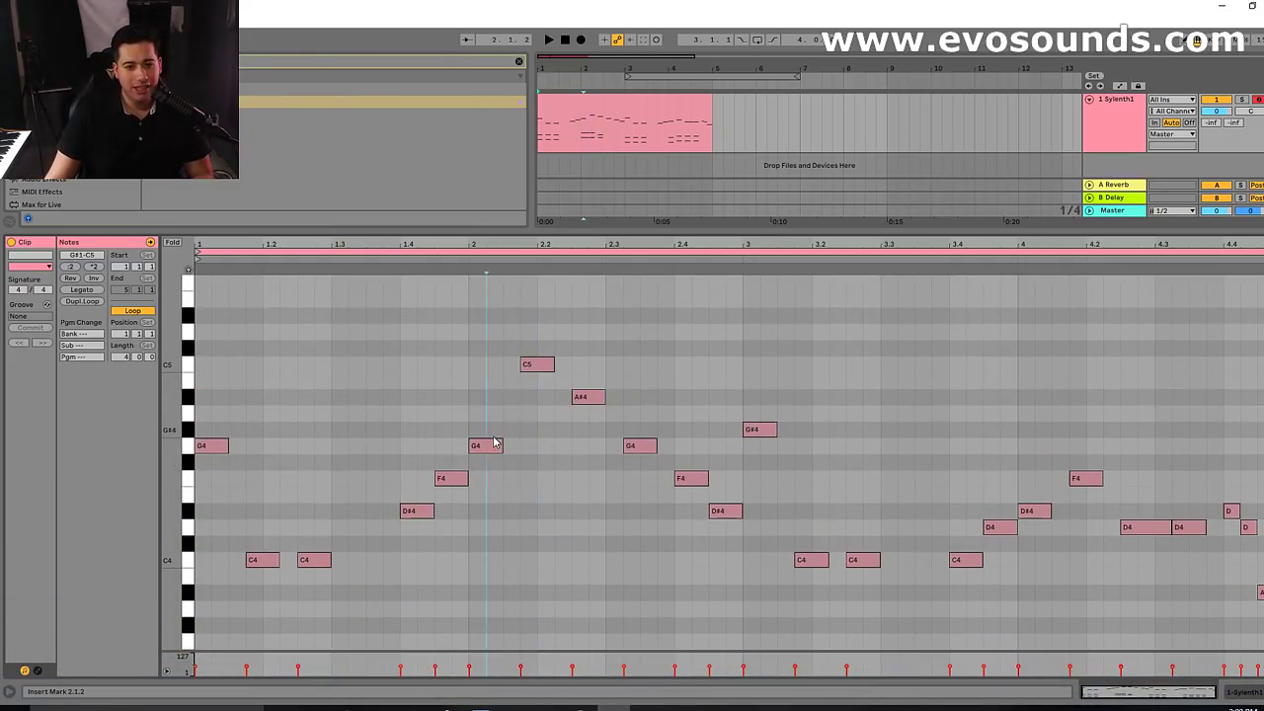
pyautogui.scroll(-10, 503, 449)
pyautogui.scroll(-5, 503, 449)
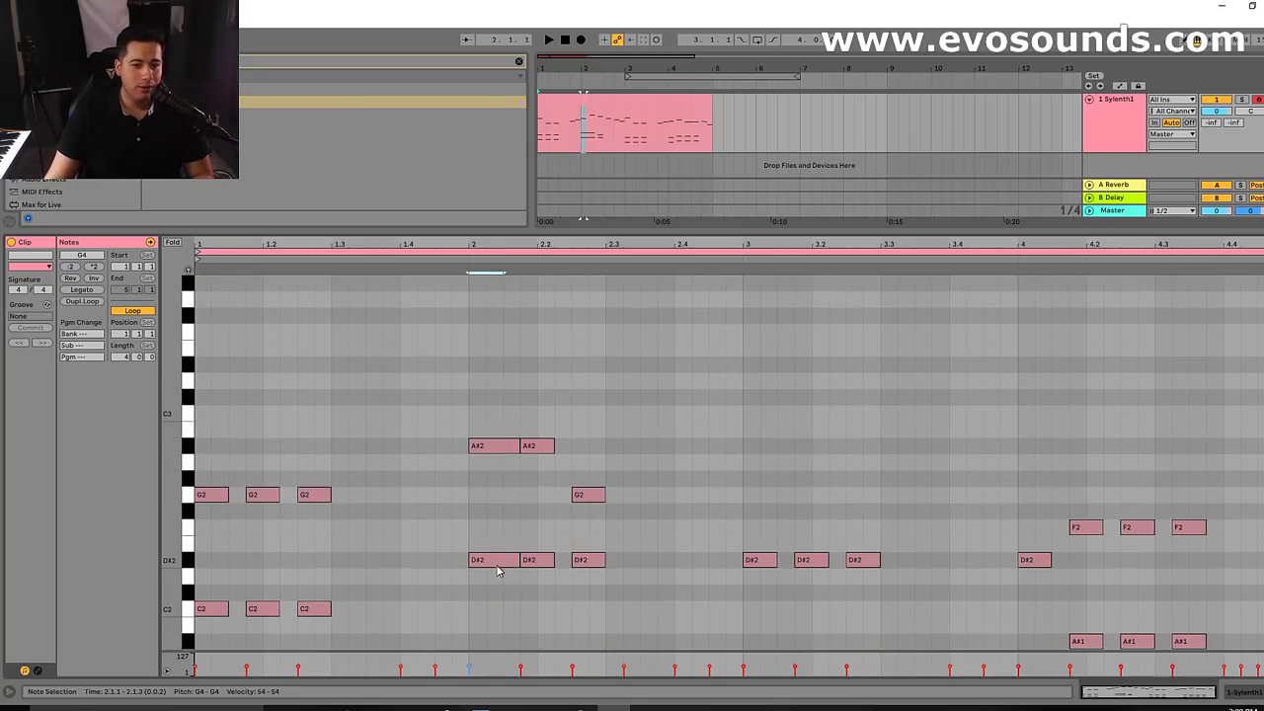
pyautogui.doubleClick(484, 495)
pyautogui.scroll(5, 524, 434)
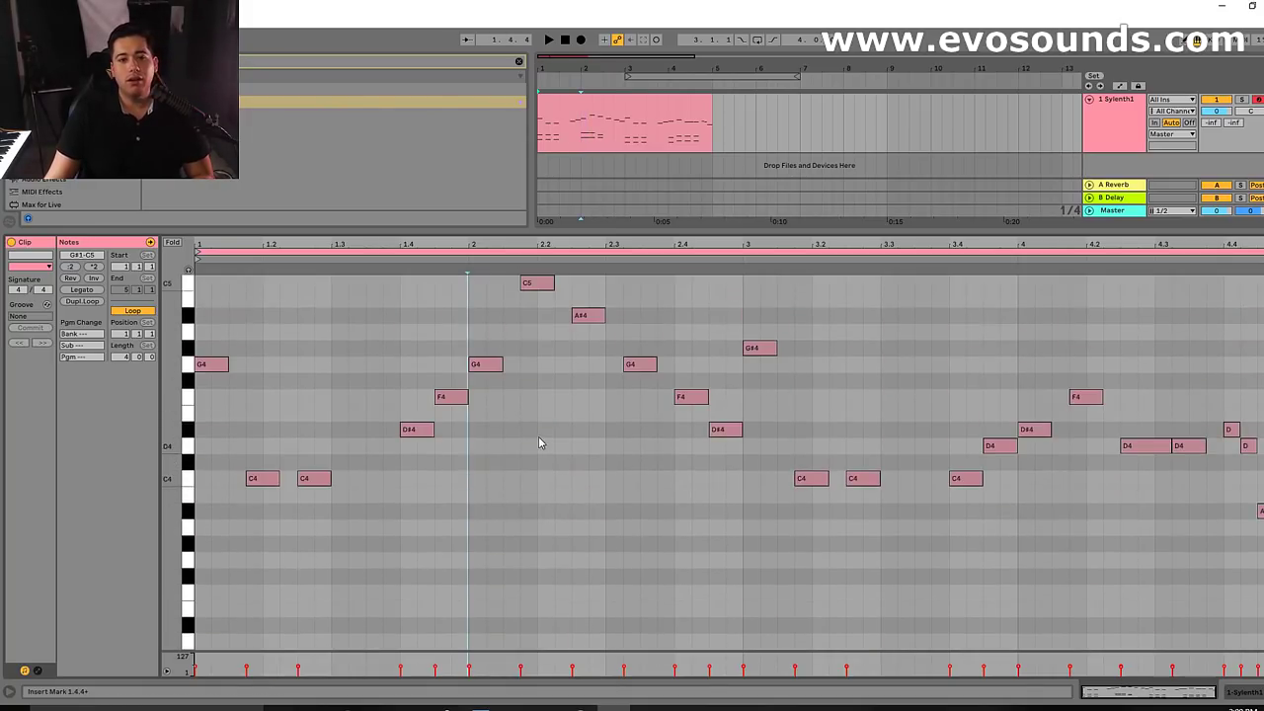
# Select the C5 melody note in bar 2 and compare it with the D#2 and A#2 chord notes underneath
pyautogui.click(495, 431)
pyautogui.click(543, 350)
pyautogui.scroll(-2, 574, 509)
pyautogui.scroll(-10, 578, 515)
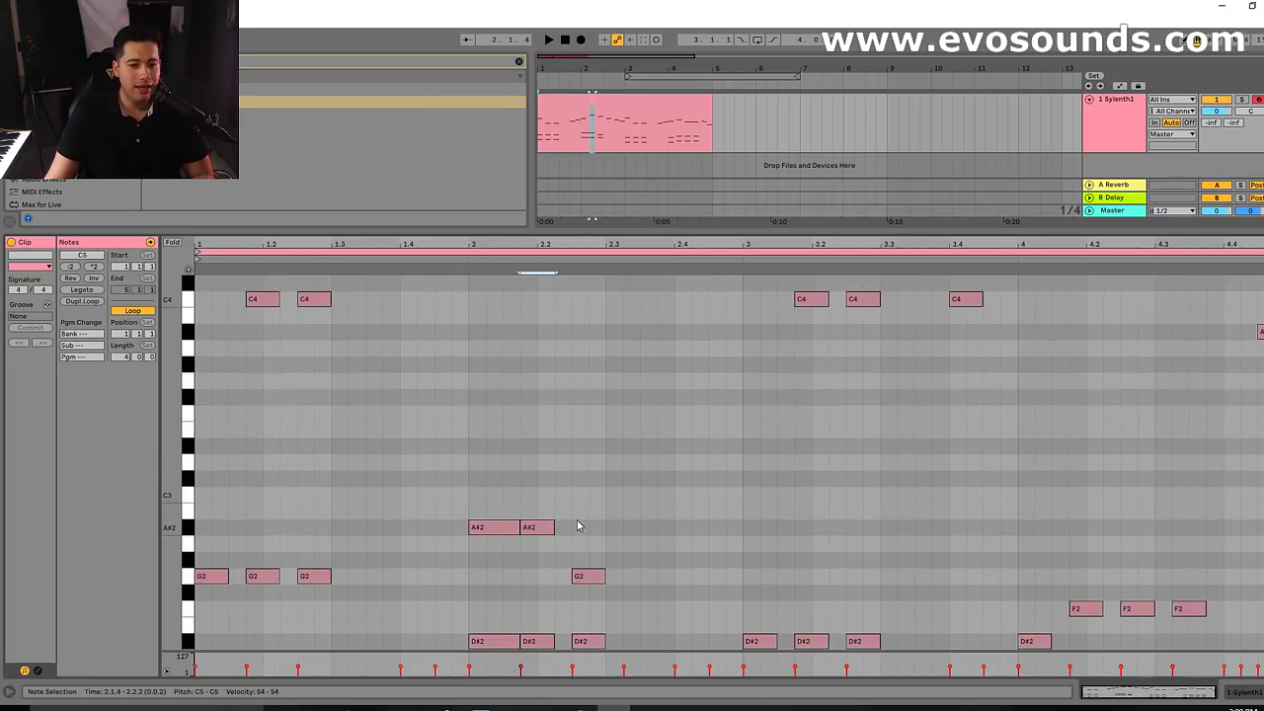
pyautogui.moveTo(538, 377)
pyautogui.mouseDown()
pyautogui.moveTo(542, 341)
pyautogui.moveTo(546, 399)
pyautogui.mouseUp()
pyautogui.scroll(6, 548, 399)
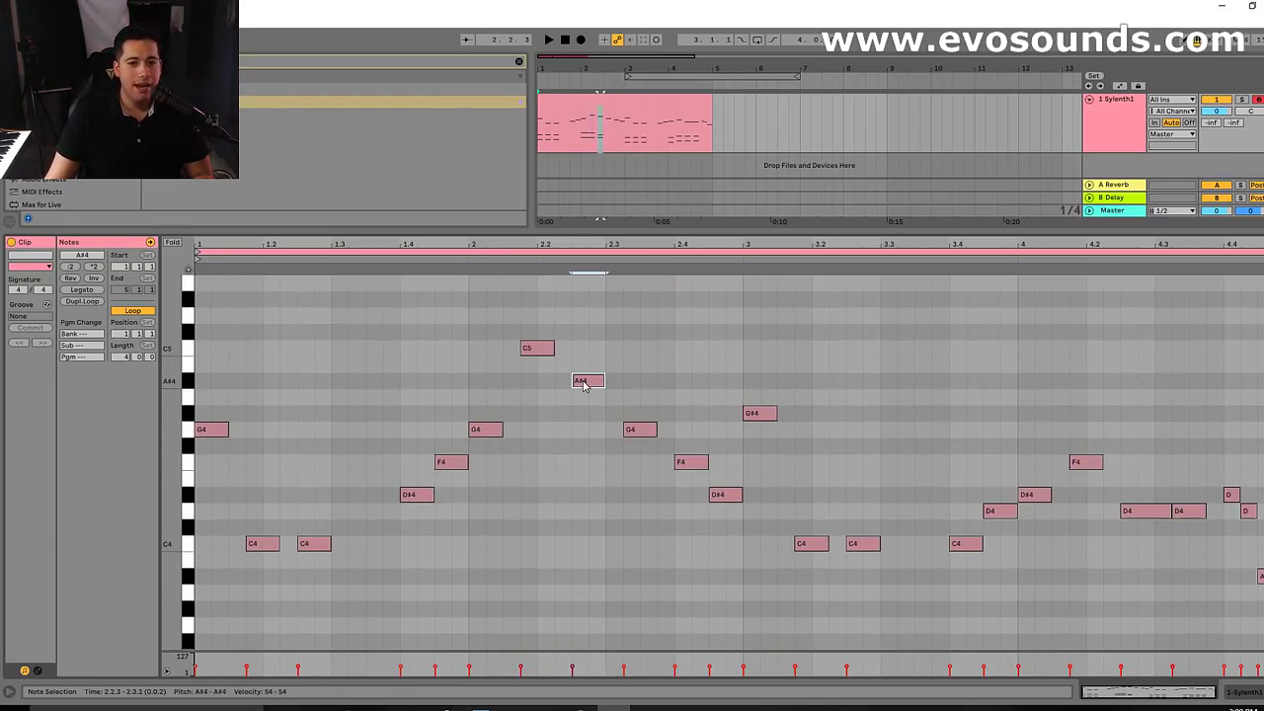
# Try adding an A#2 to the D#2 and G2 chord under bar 2's A#4 melody note, and delete it
pyautogui.click(582, 383)
pyautogui.scroll(-12, 592, 445)
pyautogui.click(587, 513)
pyautogui.moveTo(582, 510); pyautogui.dragTo(585, 469)
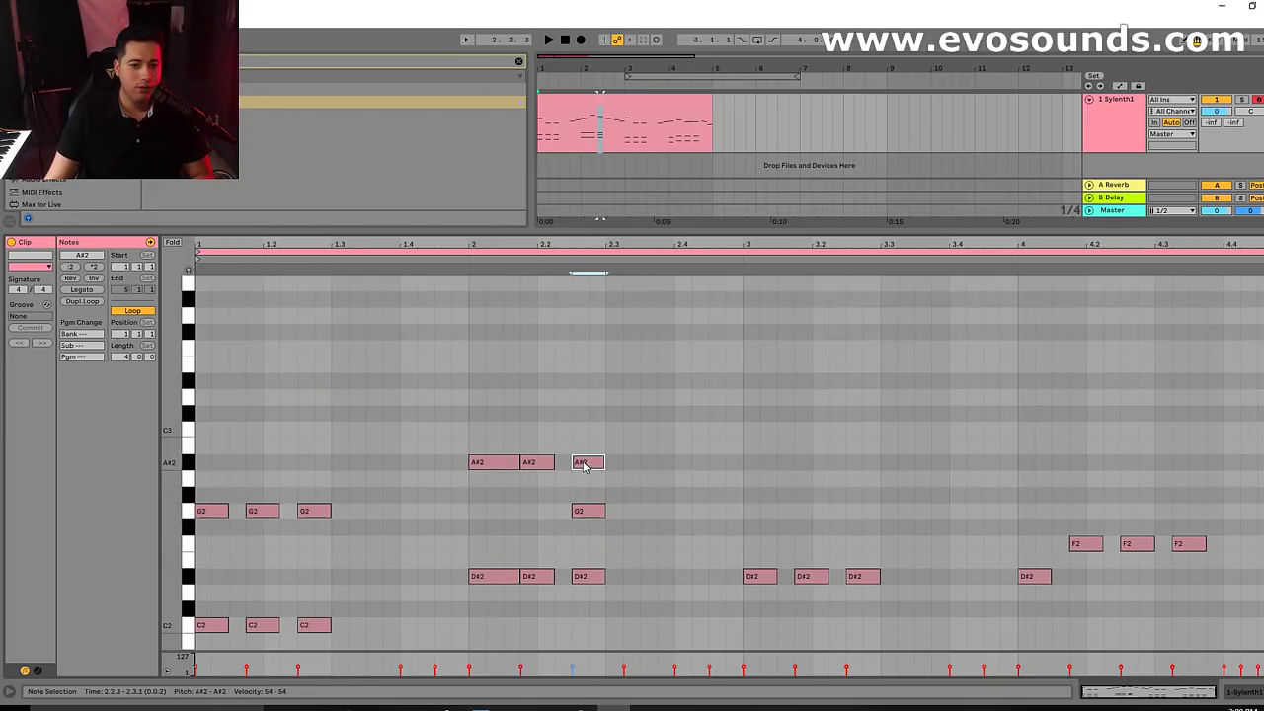
pyautogui.press('Delete')
# Select the G2 note of bar 2's last chord and compare it with the melody above
pyautogui.click(590, 511)
pyautogui.click(586, 521)
pyautogui.click(590, 514)
pyautogui.scroll(5, 599, 553)
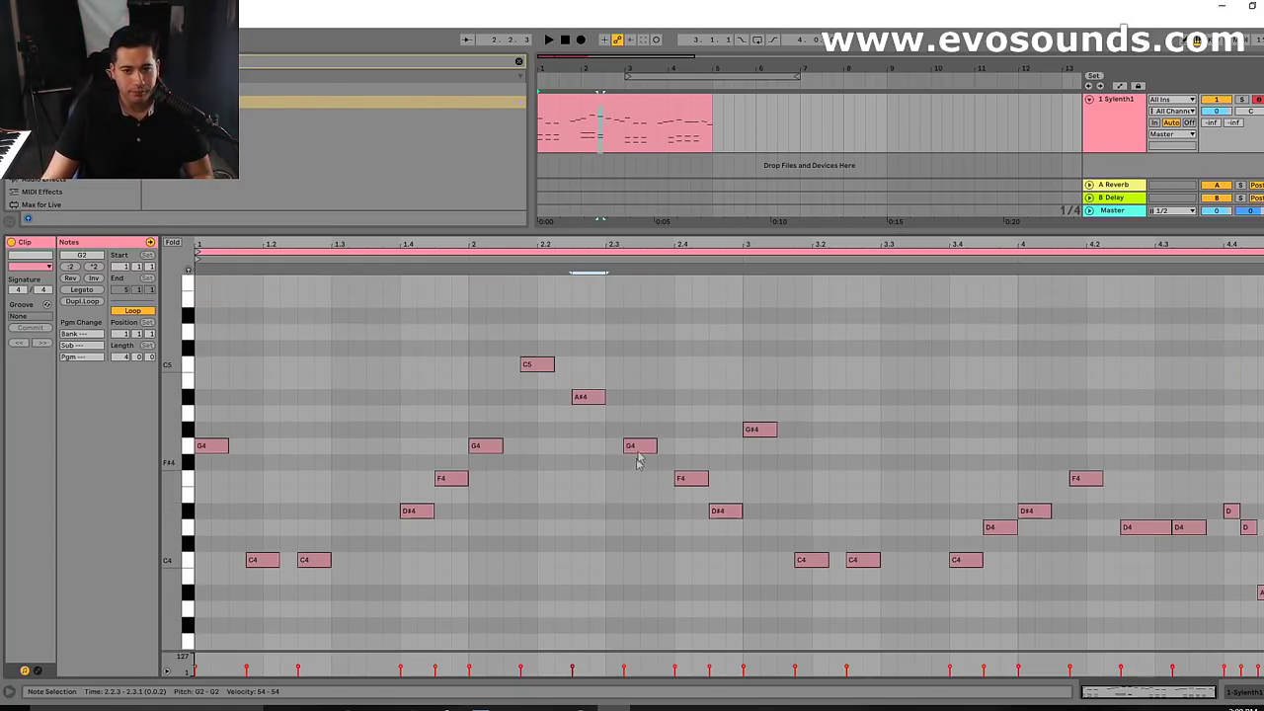
# Select the G#4 melody note at the start of bar 3 and play the clip from there
pyautogui.click(756, 431)
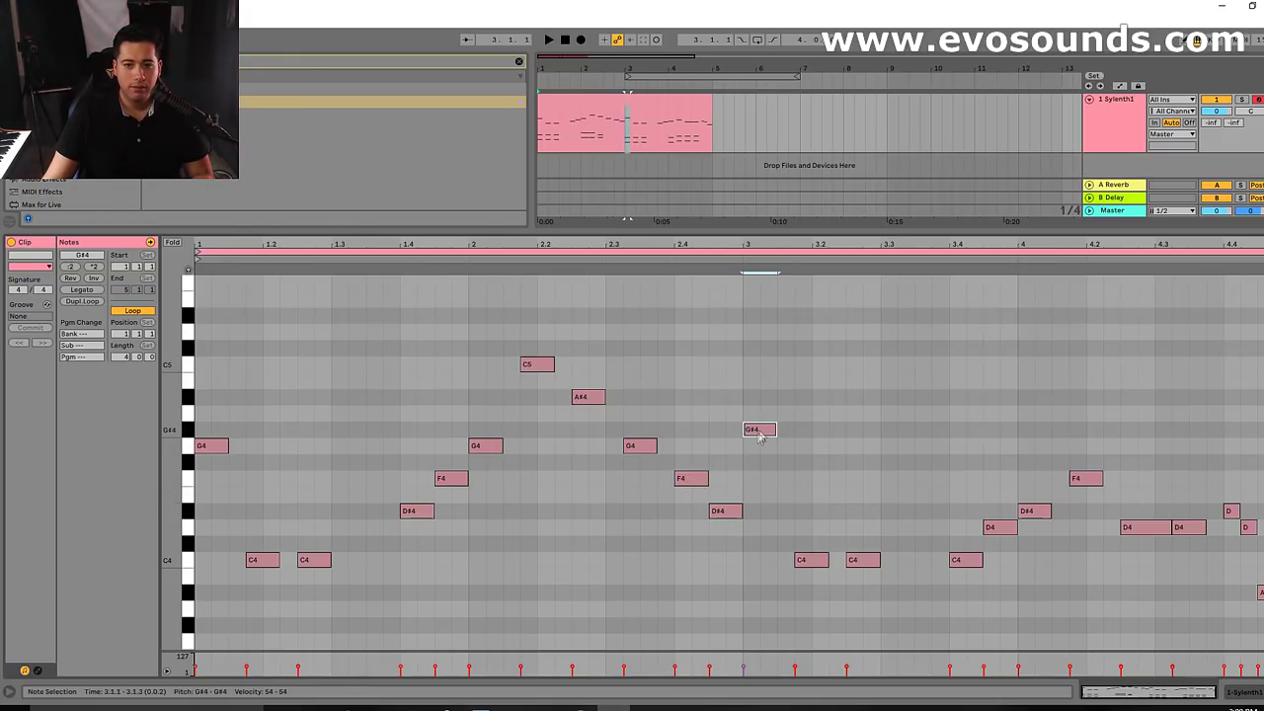
pyautogui.press('space')
pyautogui.scroll(-2, 813, 462)
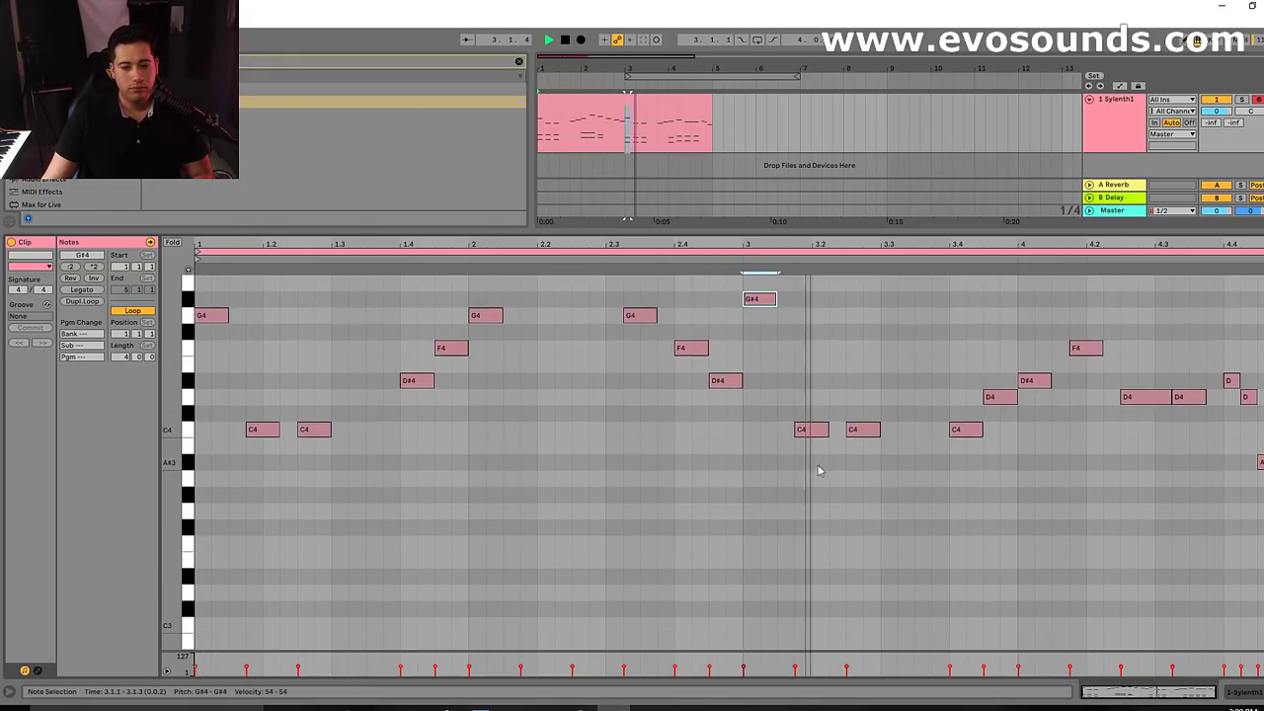
pyautogui.scroll(-3, 830, 405)
pyautogui.press('space')
# Select the G#1 and D#2 chord notes at the start of bar 3 and compare them with the G#4 melody note
pyautogui.moveTo(748, 445); pyautogui.dragTo(762, 683)
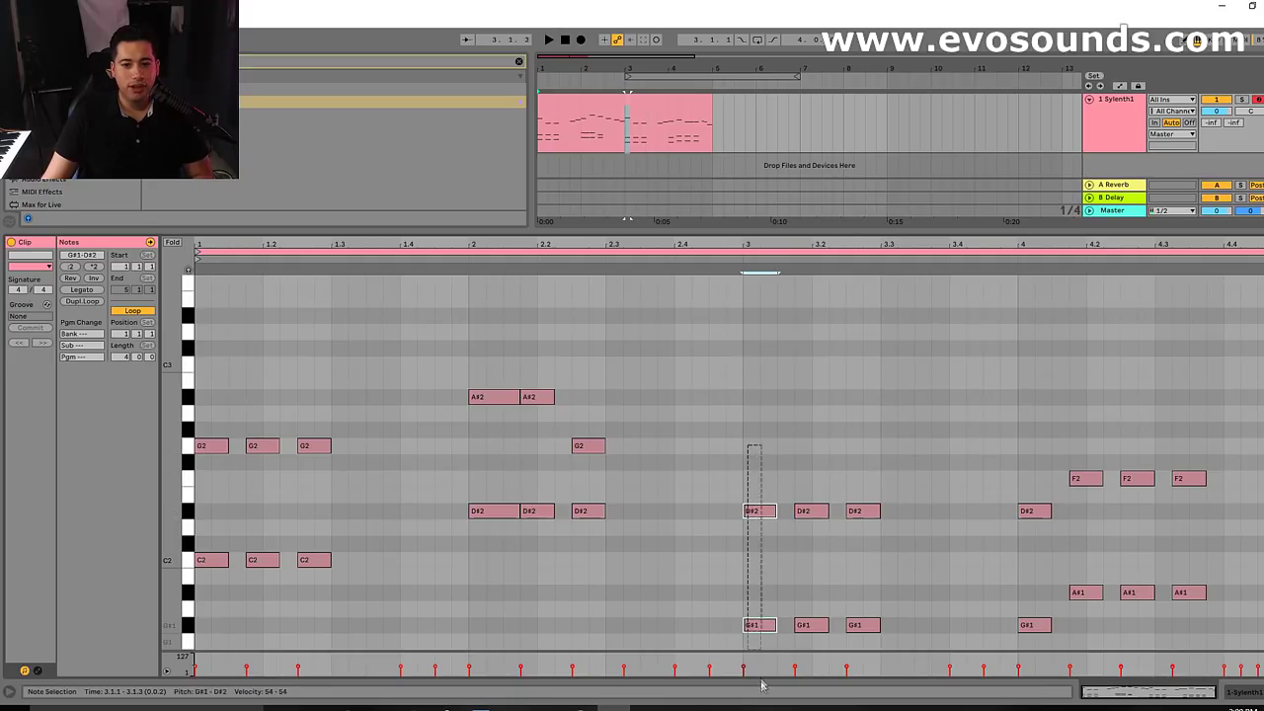
pyautogui.scroll(3, 804, 403)
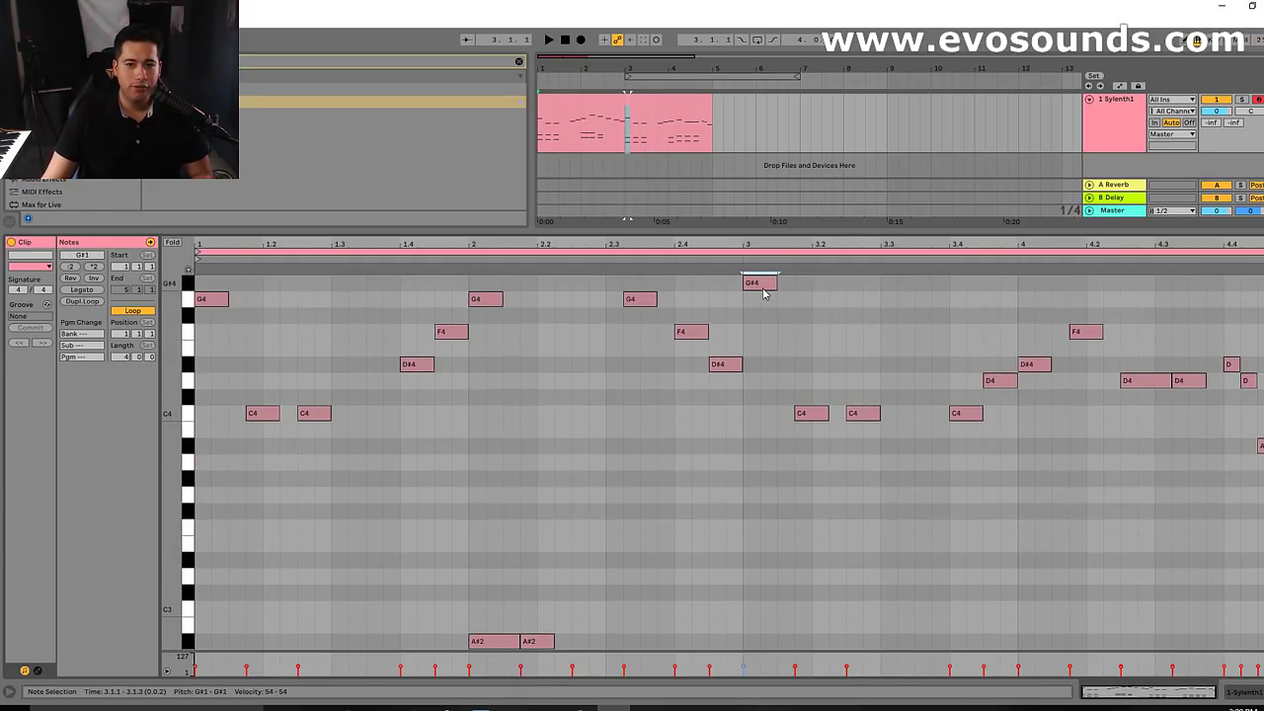
pyautogui.click(761, 285)
pyautogui.scroll(-4, 803, 395)
# Add C2 notes to the three chords in bar 3 and D#2 notes to the three chords in bar 1
pyautogui.moveTo(739, 613); pyautogui.dragTo(865, 591)
pyautogui.moveTo(774, 595); pyautogui.dragTo(767, 529)
pyautogui.moveTo(294, 365); pyautogui.dragTo(296, 539)
pyautogui.moveTo(219, 532); pyautogui.dragTo(222, 483)
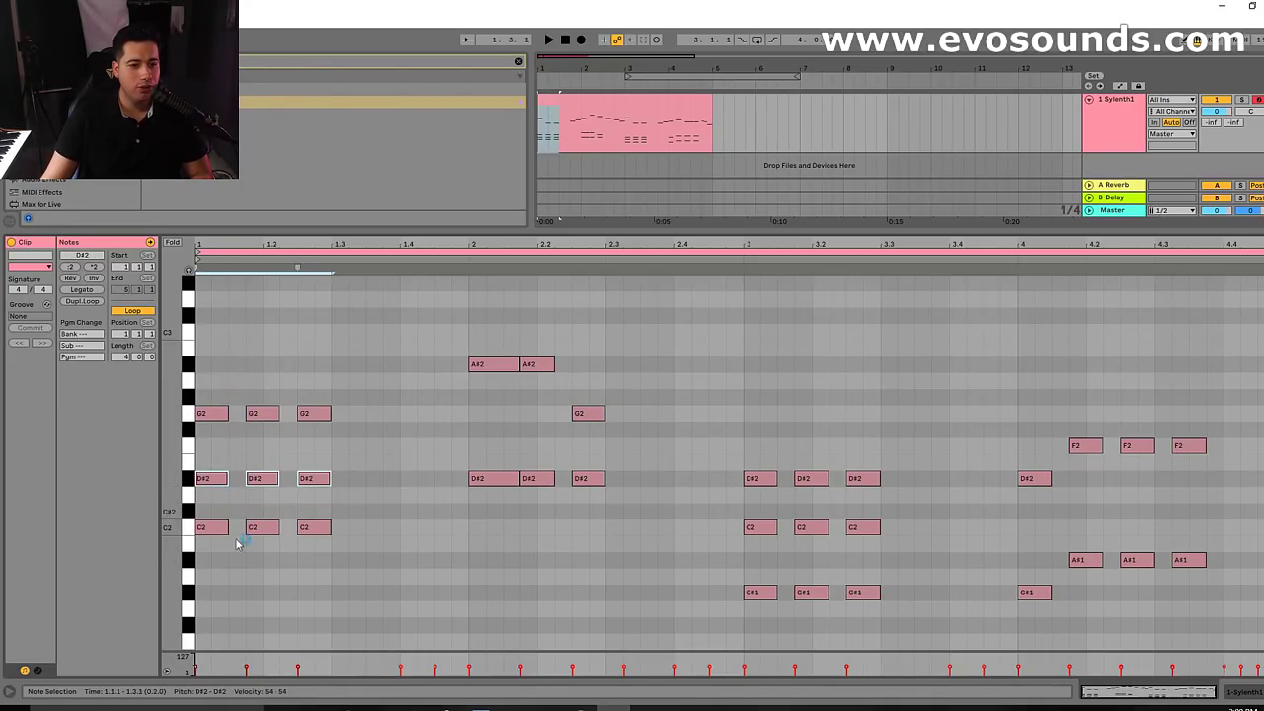
# Delete the added D#2 notes from bar 1 and the added C2 notes from bar 3
pyautogui.press('Delete')
pyautogui.moveTo(648, 541); pyautogui.dragTo(955, 531)
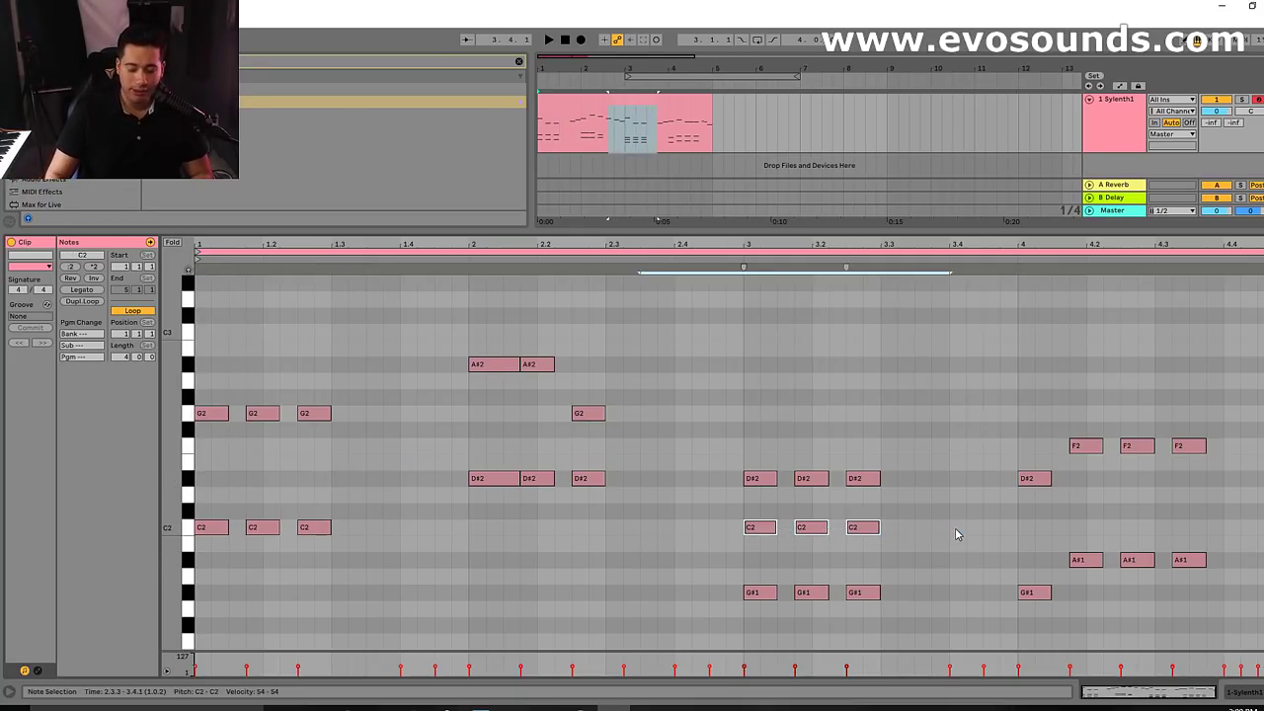
pyautogui.press('Delete')
# Play the clip through bars 3 and 4 and follow the melody against the chord notes
pyautogui.scroll(10, 955, 535)
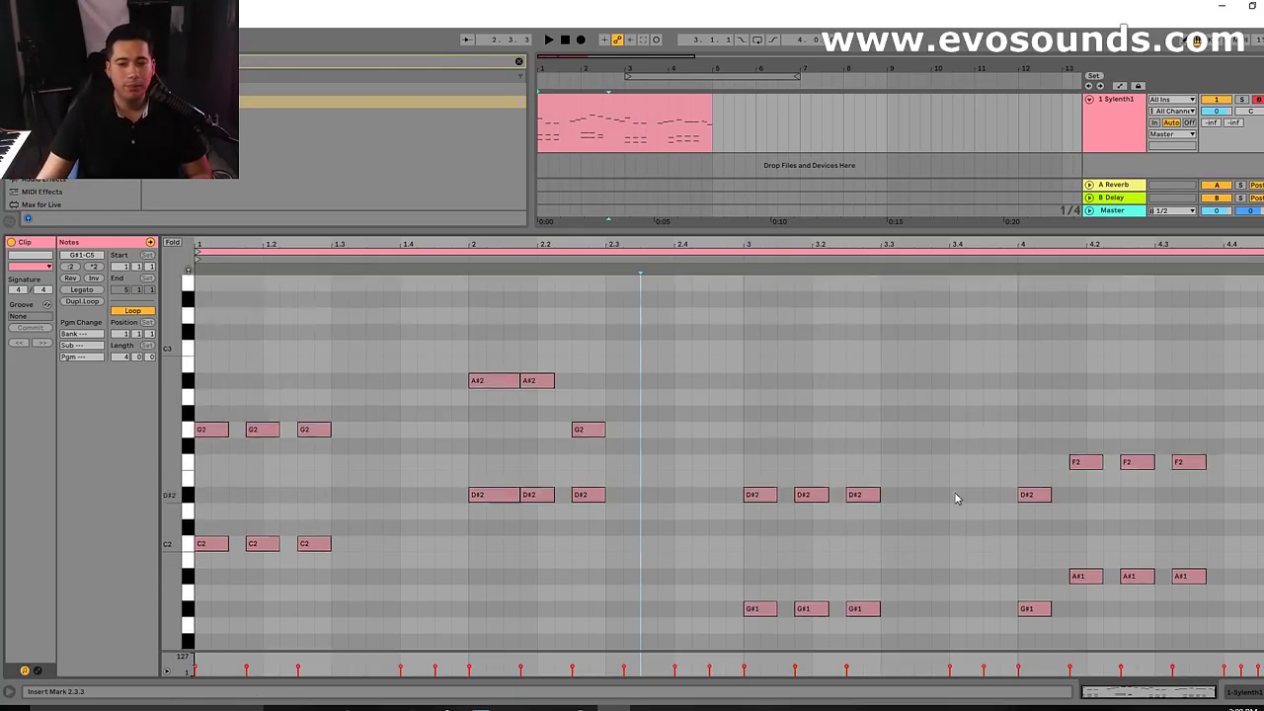
pyautogui.click(824, 258)
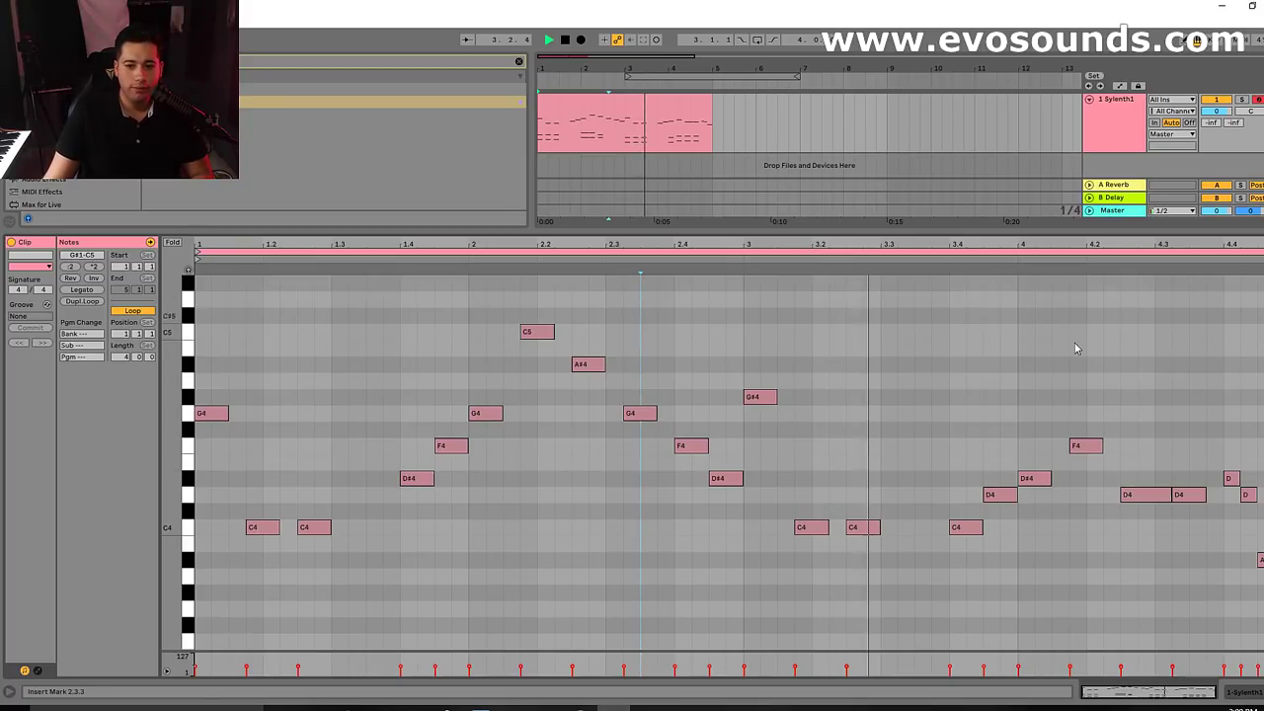
pyautogui.scroll(-4, 987, 429)
pyautogui.scroll(-10, 1078, 382)
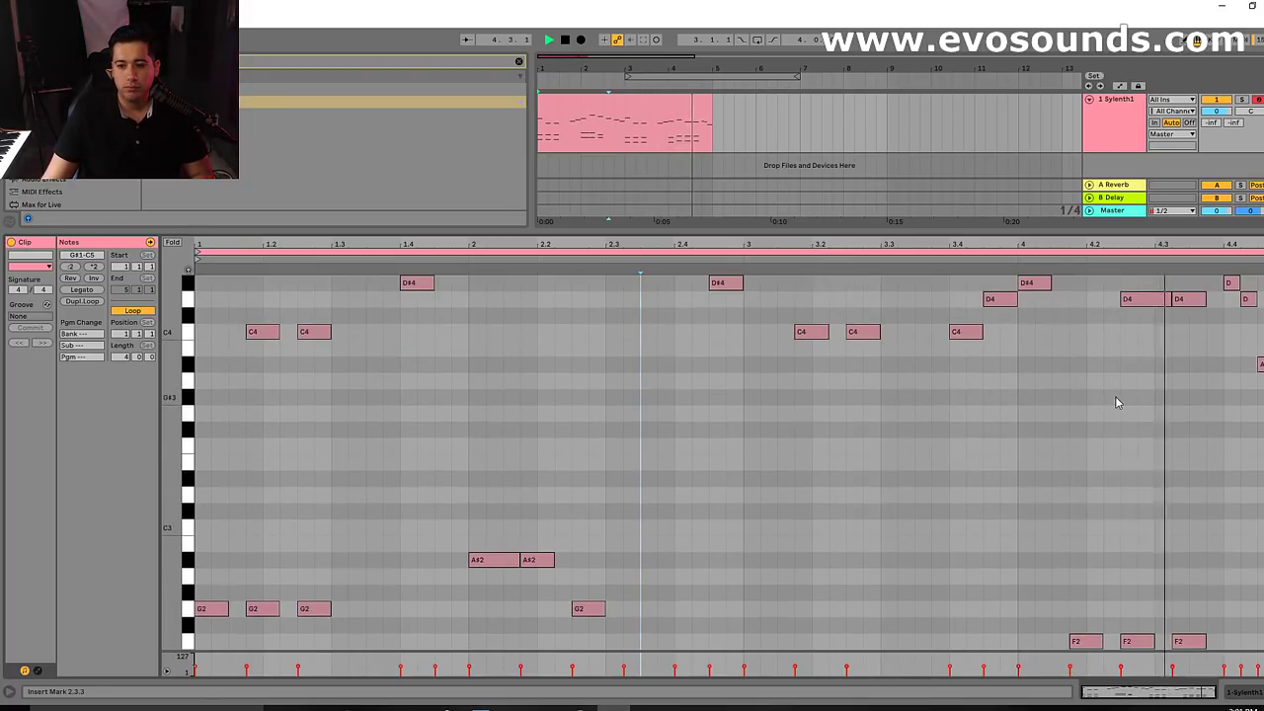
pyautogui.press('space')
# Select the D#4 and F4 melody notes in bar 4 and compare them with the chords underneath
pyautogui.moveTo(1037, 596); pyautogui.dragTo(1032, 287)
pyautogui.scroll(12, 1037, 464)
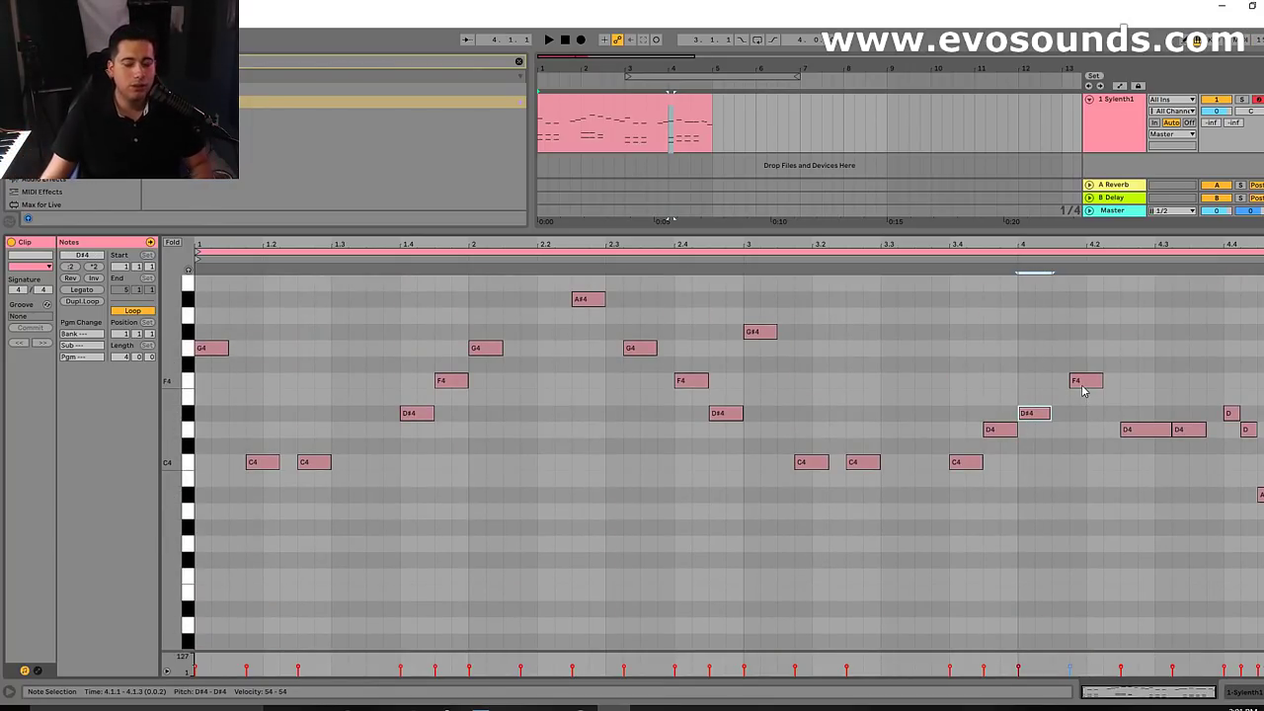
pyautogui.scroll(-2, 1081, 390)
pyautogui.scroll(-8, 1091, 318)
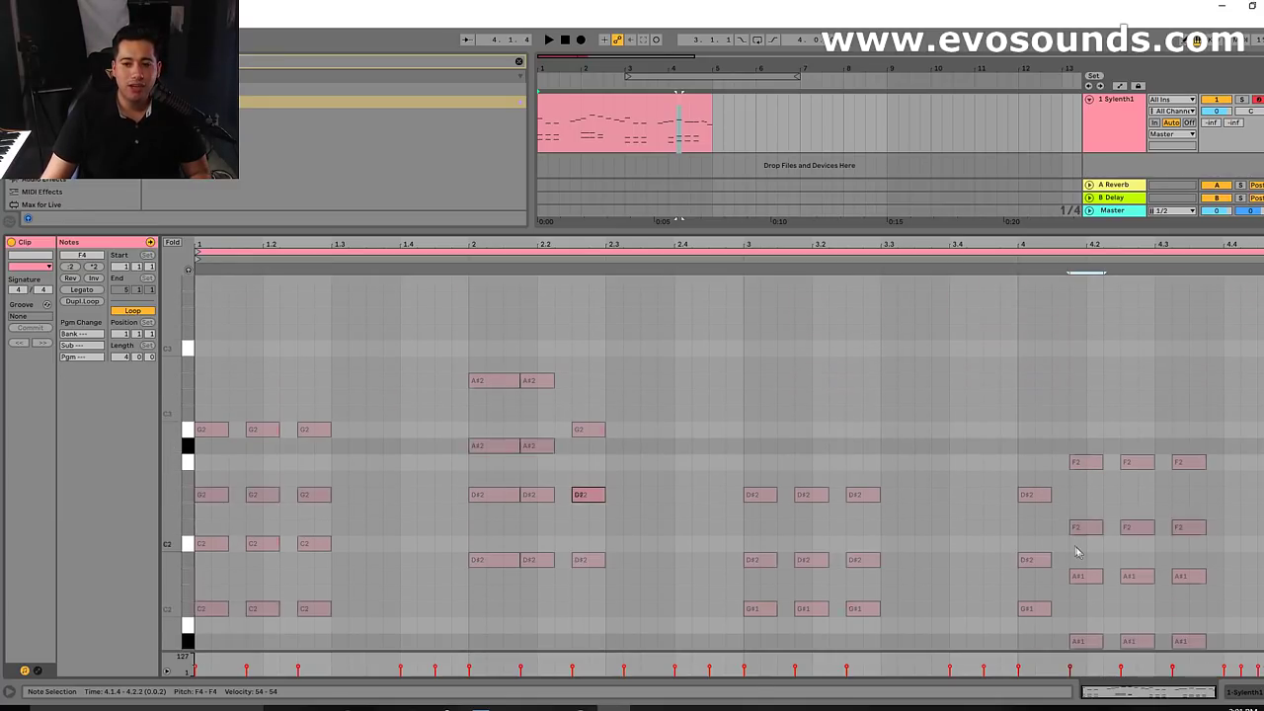
# Select the A#1 and F2 chord notes in bar 4 and compare them with the D4 melody notes above
pyautogui.moveTo(1081, 571); pyautogui.dragTo(1200, 446)
pyautogui.moveTo(1057, 454); pyautogui.dragTo(1263, 410)
pyautogui.scroll(4, 1162, 481)
pyautogui.scroll(6, 1165, 464)
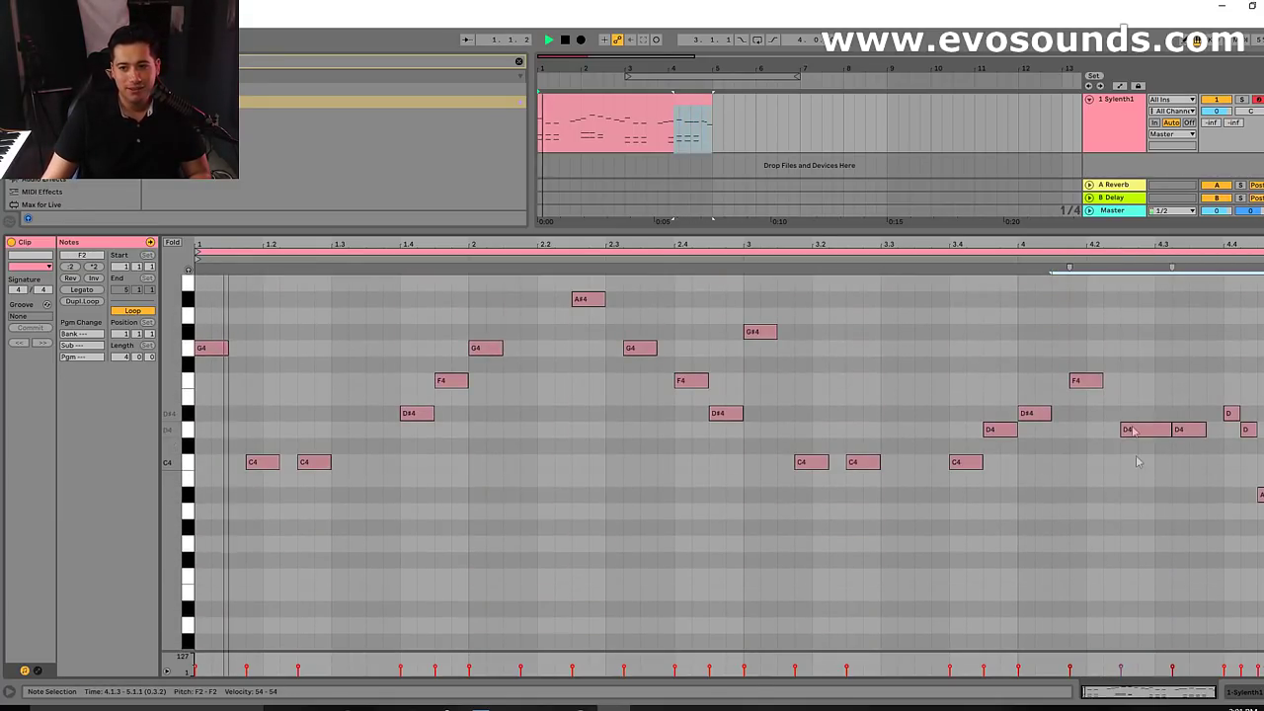
# Add D2 notes to the three A#1 and F2 chords in bar 4
pyautogui.scroll(-8, 1136, 444)
pyautogui.moveTo(1067, 632); pyautogui.dragTo(1181, 601)
pyautogui.moveTo(1091, 610); pyautogui.dragTo(1238, 545)
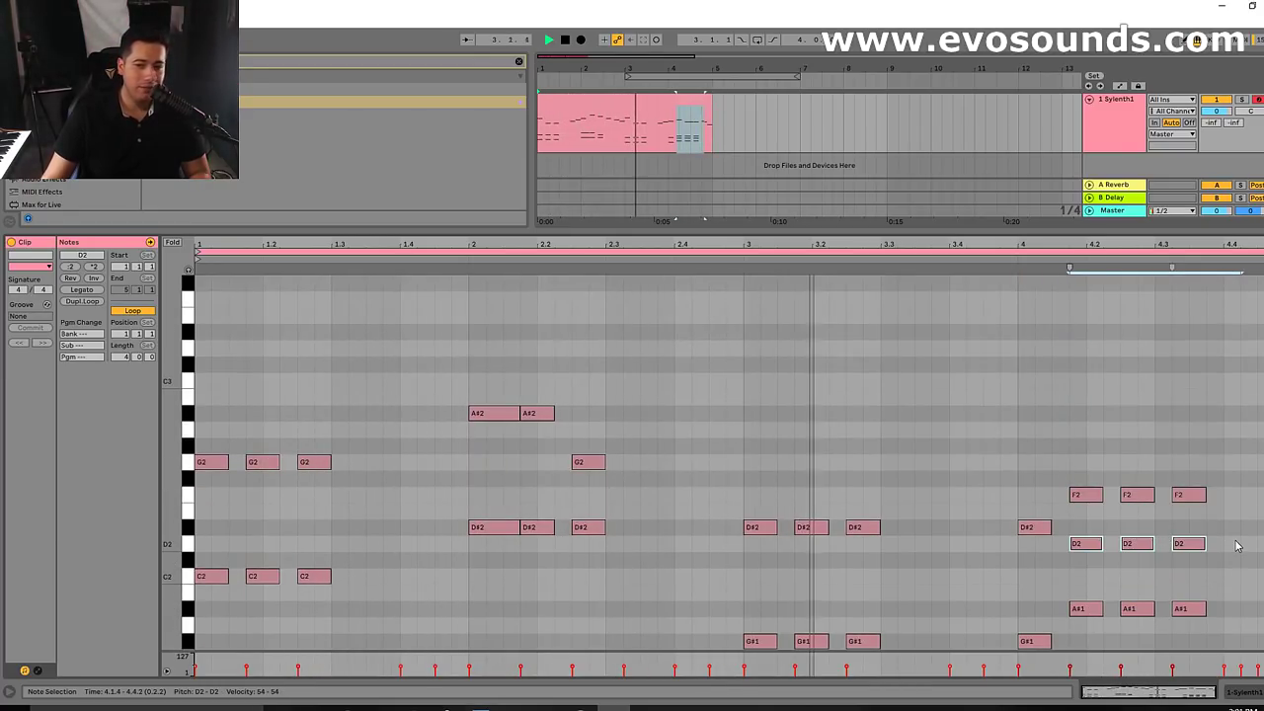
# Delete the three D2 notes from the bar 4 chords and select the closing A#3 melody note
pyautogui.press('Delete')
pyautogui.scroll(8, 1208, 499)
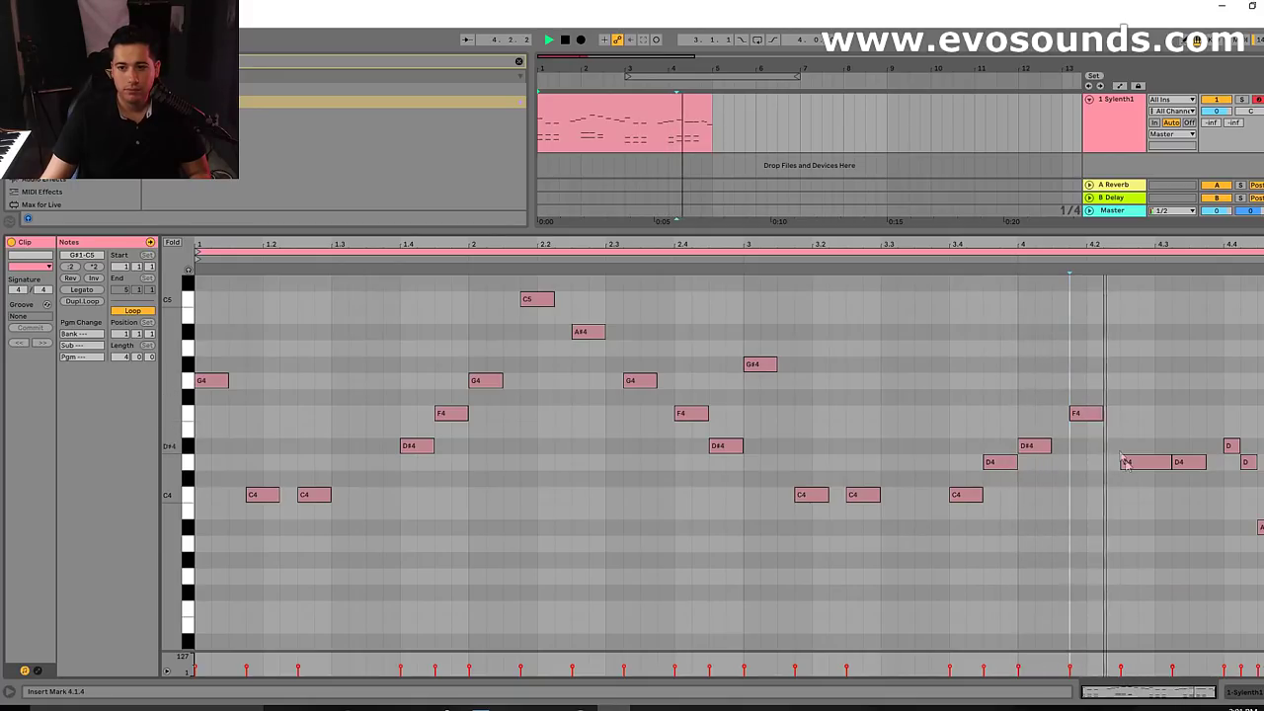
pyautogui.scroll(-2, 1121, 456)
pyautogui.click(1189, 383)
pyautogui.click(1260, 444)
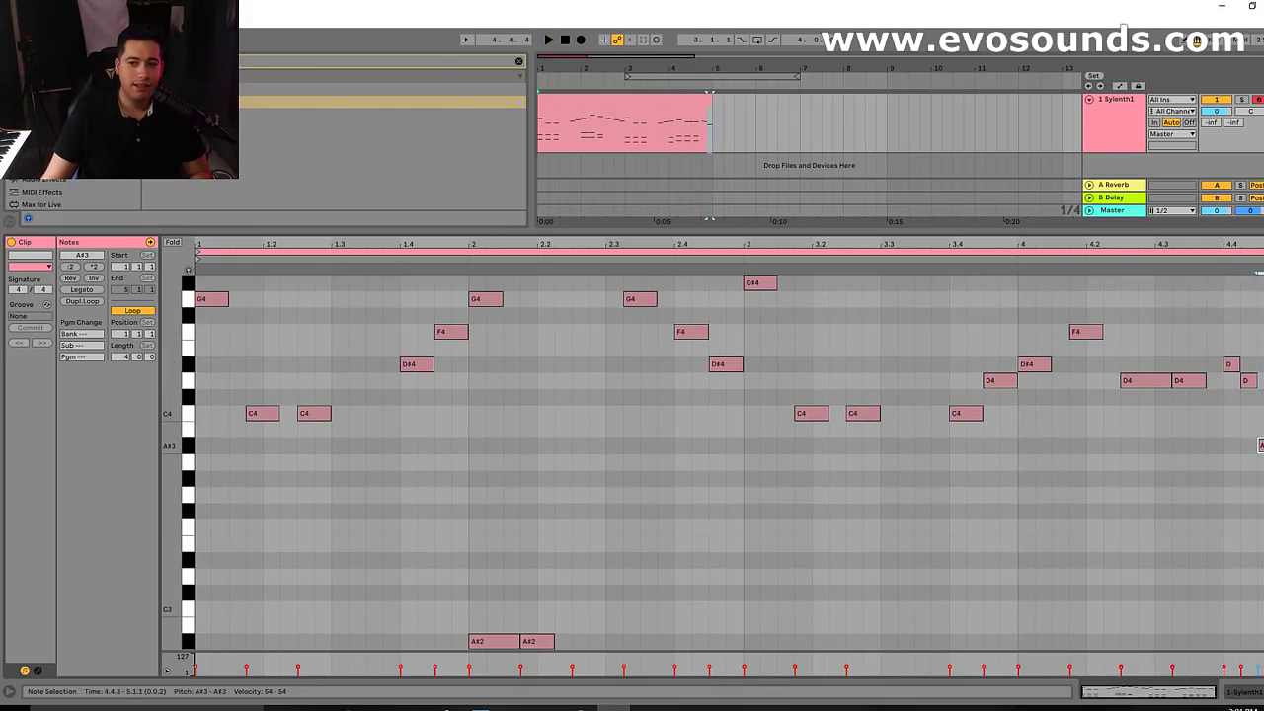
# Duplicate the four-bar clip directly after itself and play across the transition into the repeat
pyautogui.click(658, 120)
pyautogui.hotkey('ctrl', 'd')
pyautogui.click(693, 136)
pyautogui.press('space')
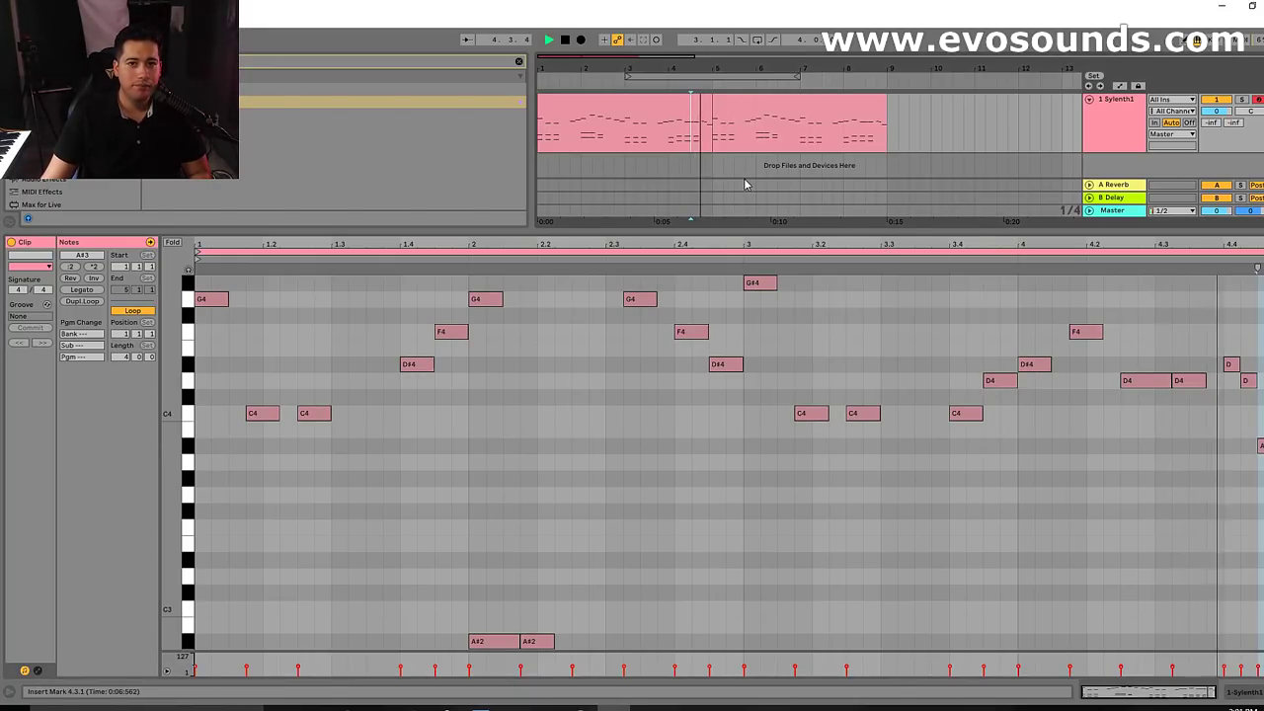
pyautogui.click(645, 113)
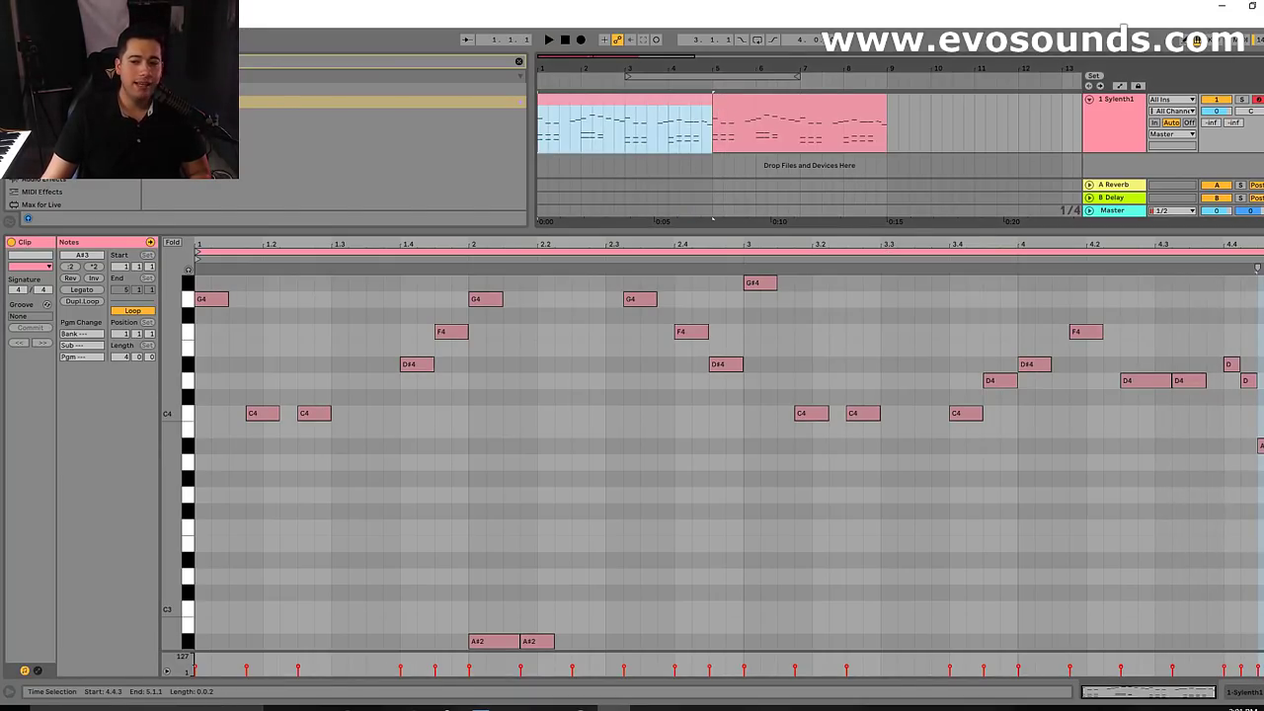
# Compare the closing A#3 melody note with the G4, D#4 and F4 notes that open the repeated clip
pyautogui.click(1261, 446)
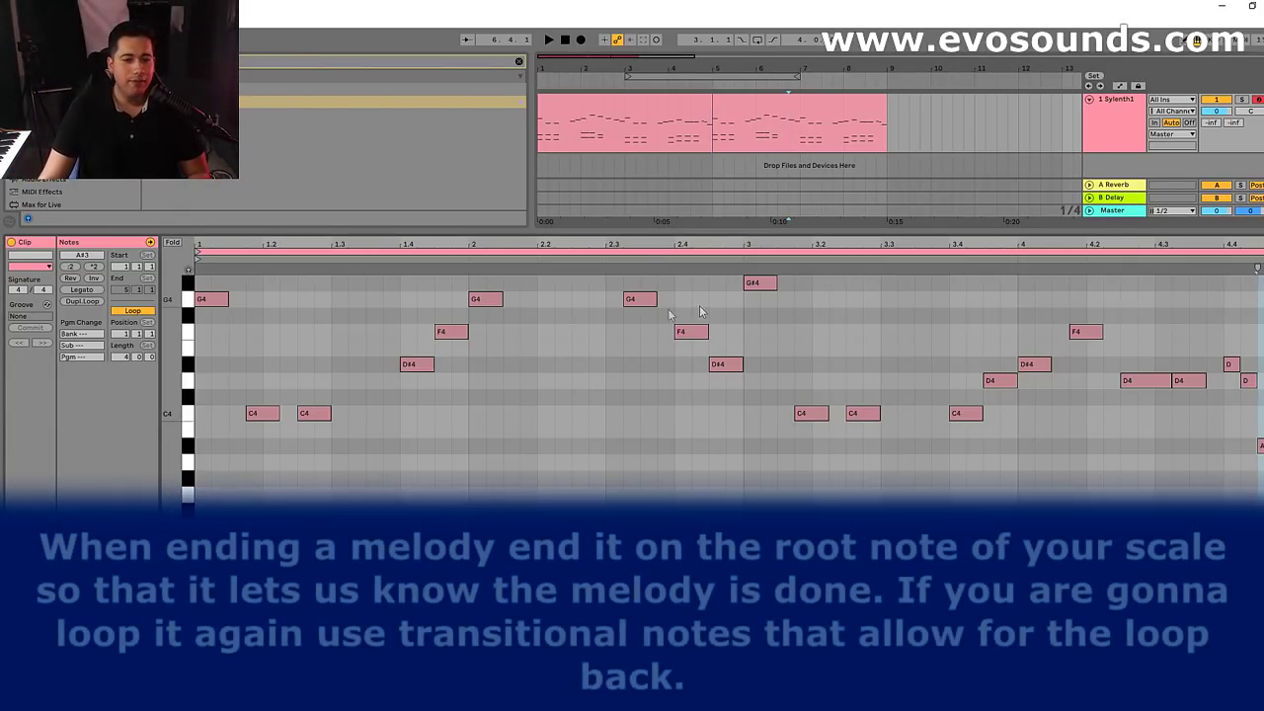
pyautogui.scroll(2, 662, 316)
pyautogui.moveTo(201, 353); pyautogui.dragTo(454, 544)
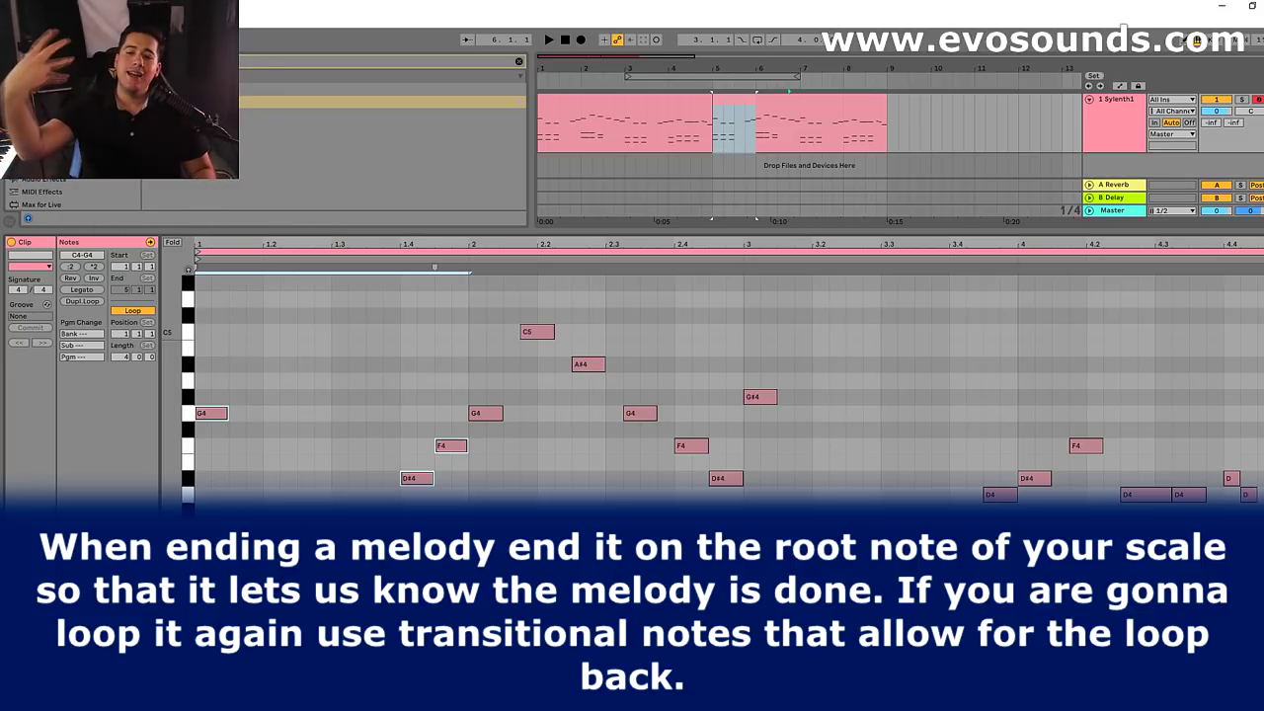
# Draw a C3 note lasting the whole of bar 1 in the empty four-bar clip
pyautogui.click(634, 107)
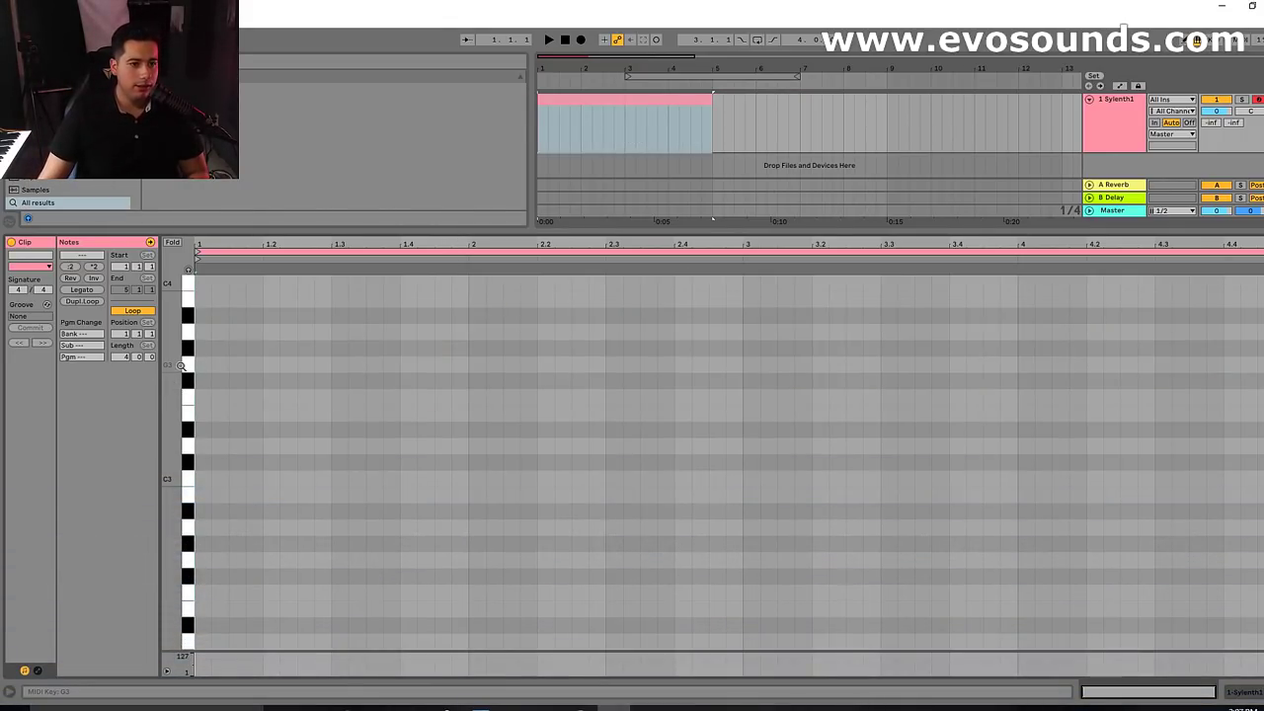
pyautogui.moveTo(180, 367)
pyautogui.mouseDown()
pyautogui.moveTo(148, 366)
pyautogui.moveTo(184, 368)
pyautogui.mouseUp()
pyautogui.scroll(1, 217, 398)
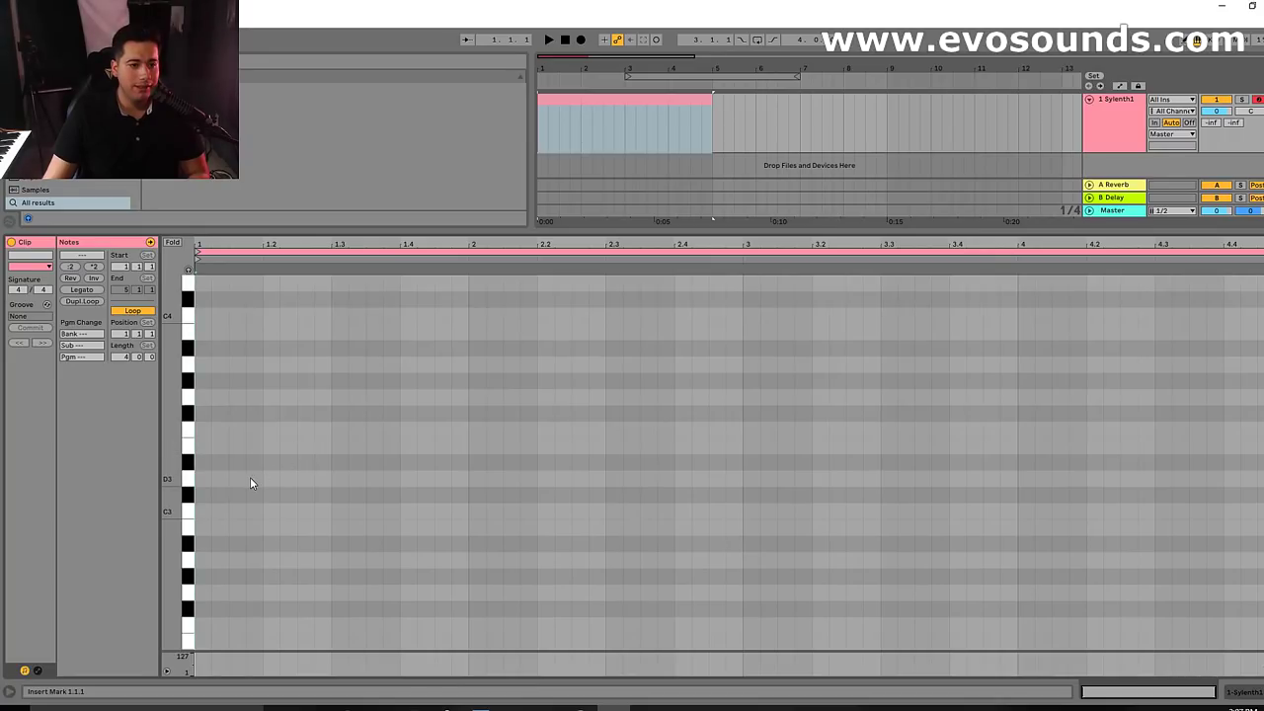
pyautogui.doubleClick(210, 510)
pyautogui.moveTo(210, 512); pyautogui.dragTo(460, 520)
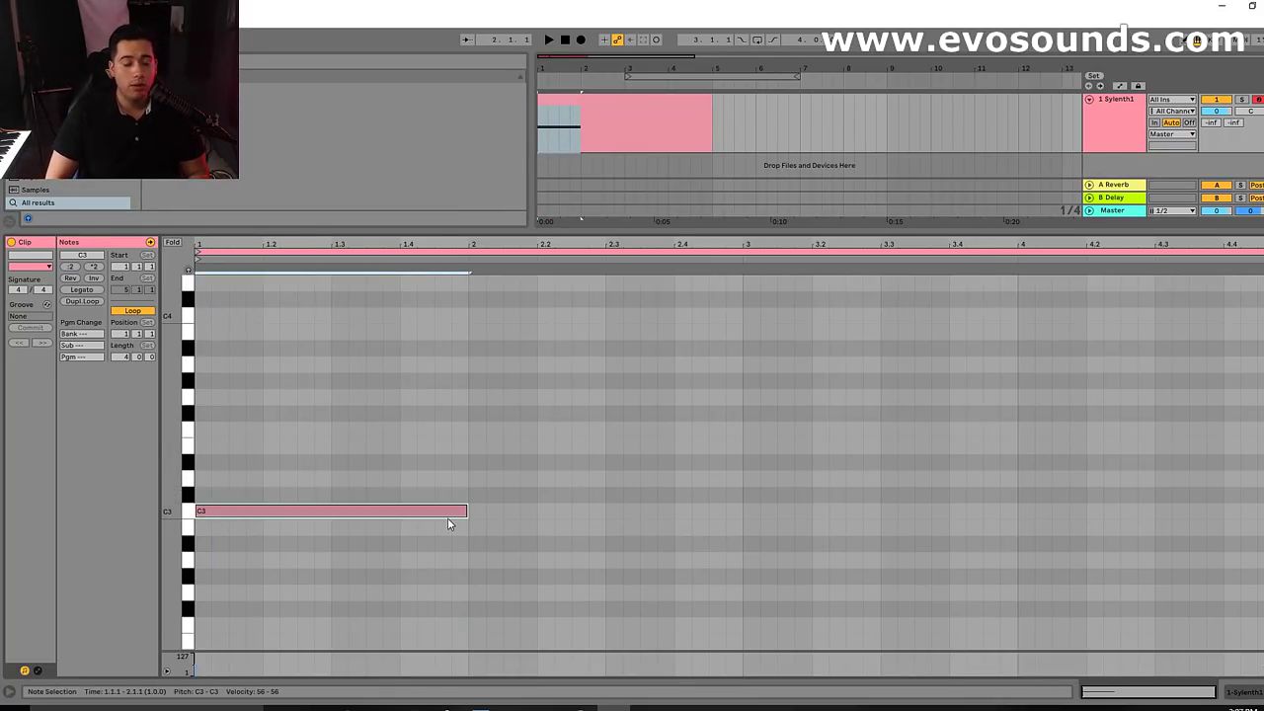
# Add a G a fifth above the C note and lower both notes an octave to C2 and G2
pyautogui.moveTo(326, 513); pyautogui.dragTo(391, 414)
pyautogui.press('space')
pyautogui.hotkey('ctrl', 'a')
pyautogui.press('space')
pyautogui.moveTo(323, 510)
pyautogui.mouseDown()
pyautogui.moveTo(313, 665)
pyautogui.moveTo(319, 626)
pyautogui.mouseUp()
pyautogui.press('space')
pyautogui.scroll(-2, 305, 556)
pyautogui.press('space')
# Shorten the C2 and G2 notes in bar 1 to one beat
pyautogui.moveTo(406, 567); pyautogui.dragTo(453, 349)
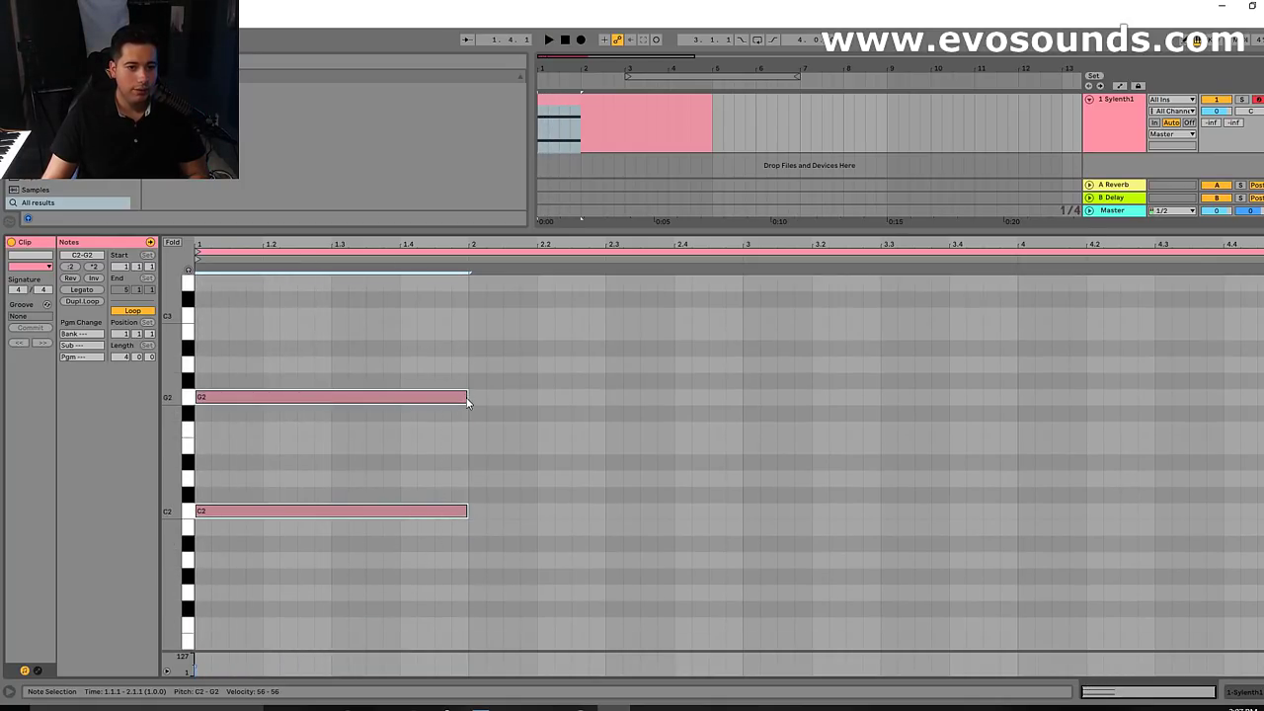
pyautogui.moveTo(468, 401); pyautogui.dragTo(263, 401)
pyautogui.scroll(3, 263, 412)
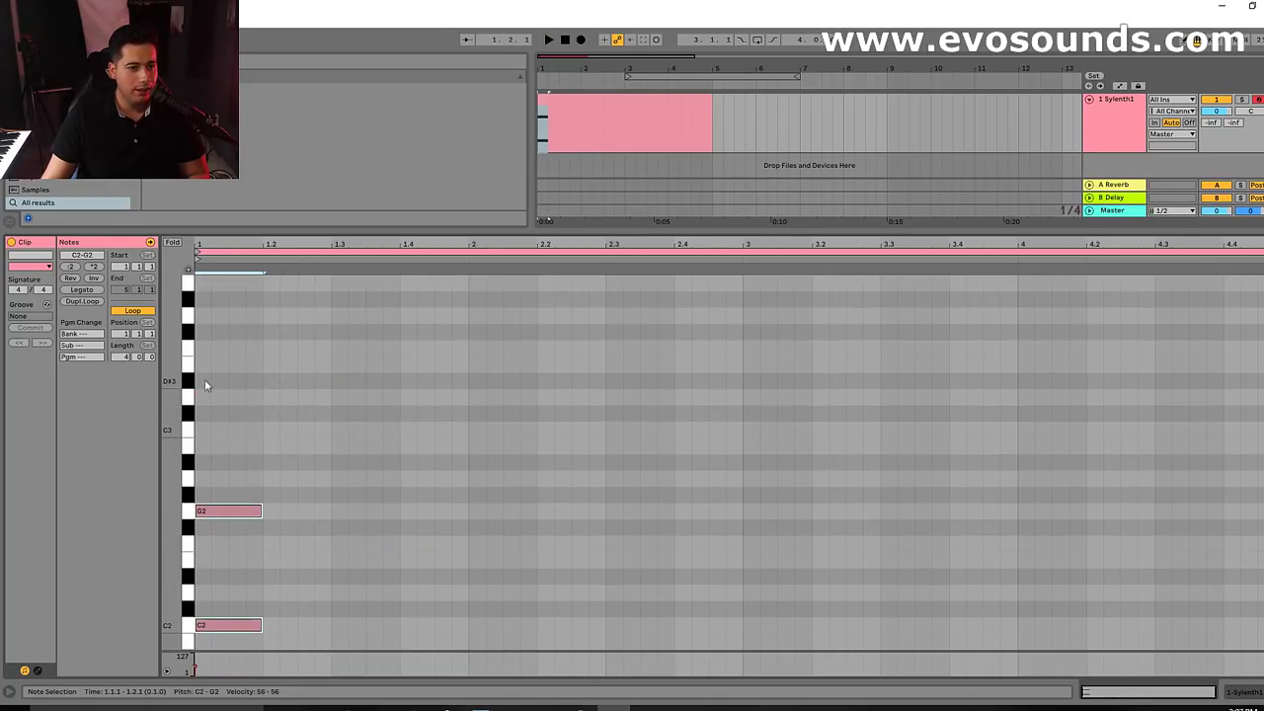
# Add a G3 melody note at the start of bar 1 and audition it with the C2 and G2 chord
pyautogui.doubleClick(204, 316)
pyautogui.moveTo(234, 322); pyautogui.dragTo(261, 326)
pyautogui.press('space')
pyautogui.press('space')
pyautogui.press('space')
pyautogui.press('space')
# Repeat the one-beat C2 and G2 chord on beat 2 and place further G3 melody notes at 1.1.4 and 1.2.3
pyautogui.moveTo(239, 440); pyautogui.dragTo(241, 678)
pyautogui.hotkey('ctrl', 'd')
pyautogui.moveTo(261, 317); pyautogui.dragTo(306, 324)
pyautogui.moveTo(277, 455); pyautogui.dragTo(305, 667)
# Shorten the C2 and G2 chords to half a beat and place one under each of the three G3 melody notes
pyautogui.moveTo(237, 494); pyautogui.dragTo(232, 705)
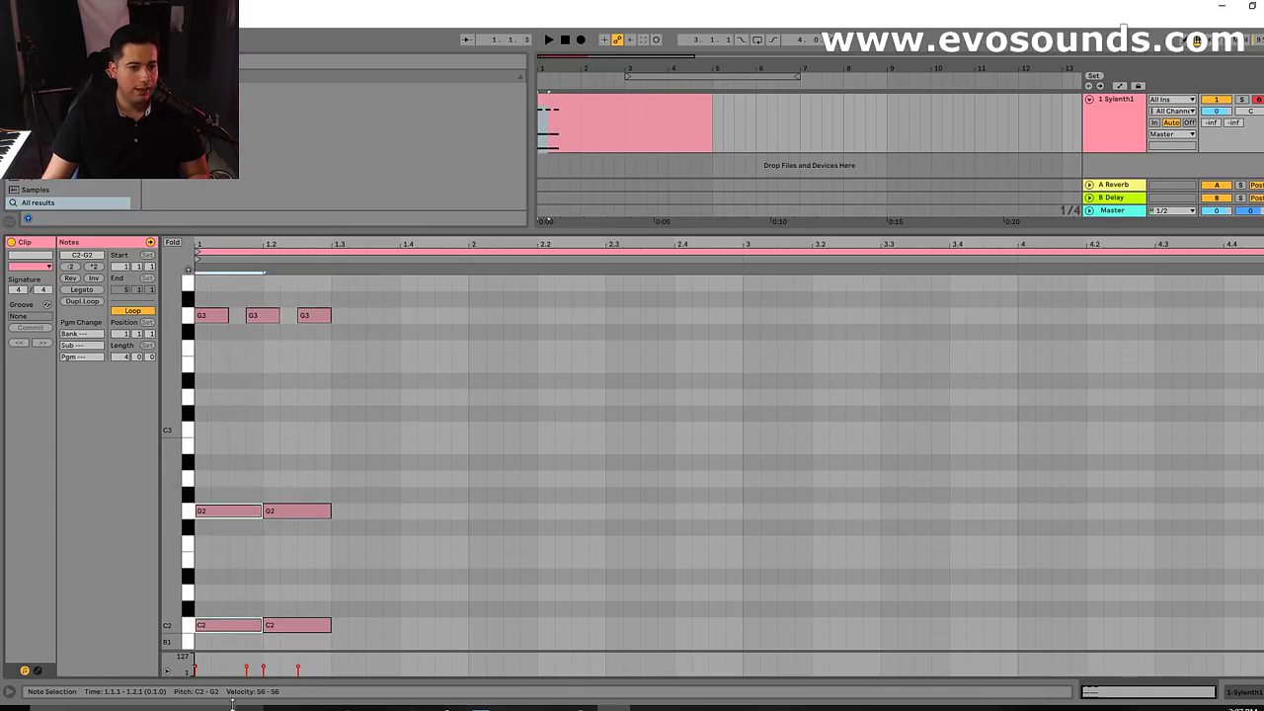
pyautogui.moveTo(261, 626); pyautogui.dragTo(229, 626)
pyautogui.moveTo(305, 513)
pyautogui.mouseDown()
pyautogui.moveTo(303, 609)
pyautogui.moveTo(307, 503)
pyautogui.moveTo(300, 515)
pyautogui.mouseUp()
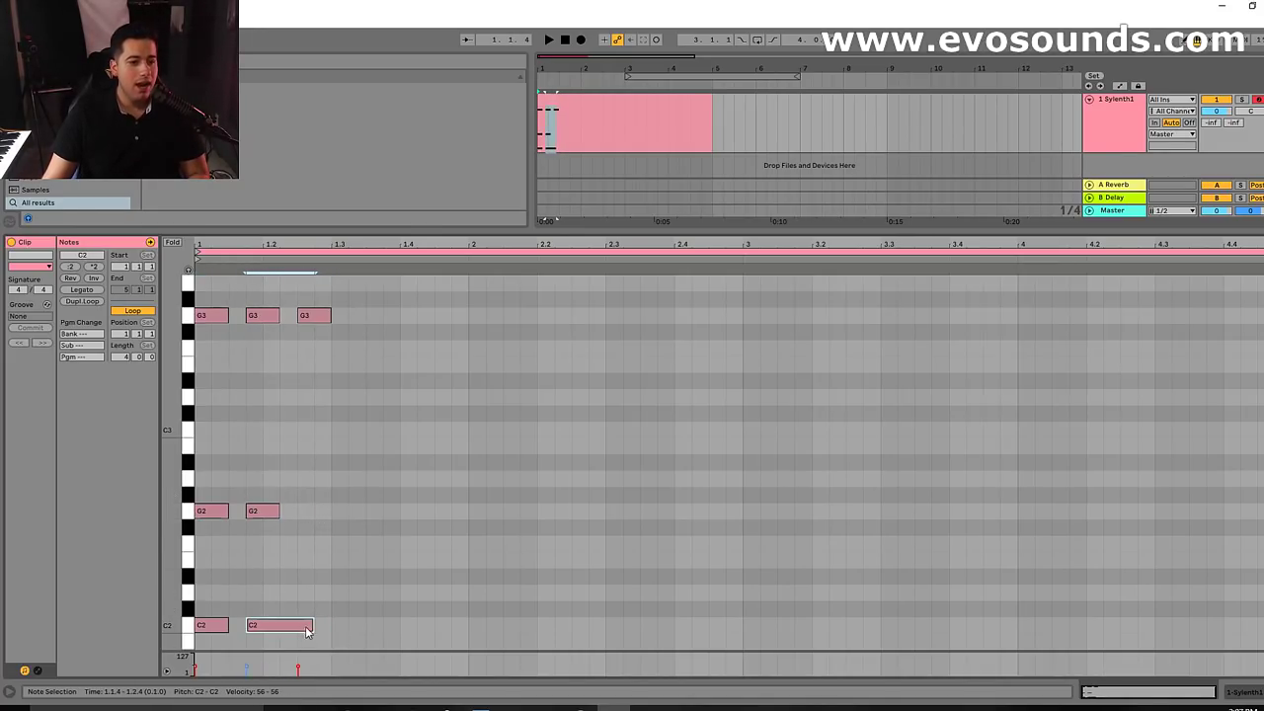
pyautogui.moveTo(313, 626); pyautogui.dragTo(280, 625)
pyautogui.moveTo(263, 514); pyautogui.dragTo(314, 515)
pyautogui.scroll(3, 302, 495)
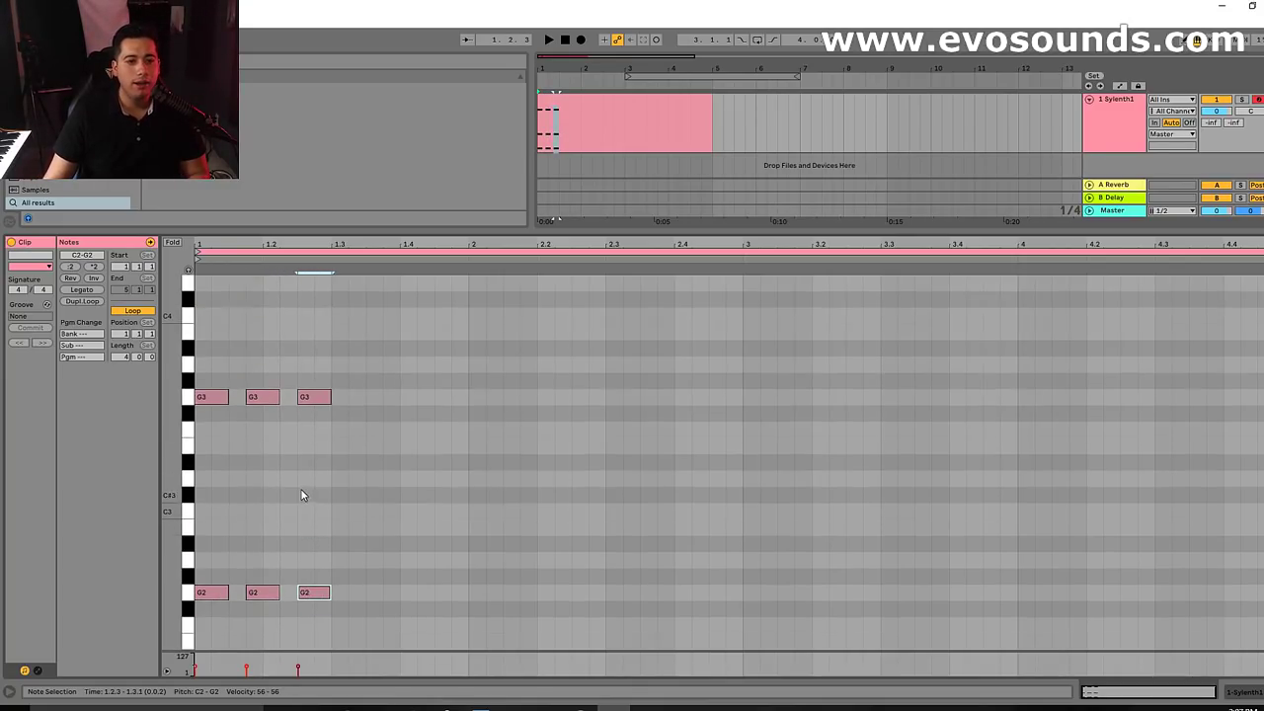
pyautogui.click(264, 425)
pyautogui.scroll(-5, 296, 405)
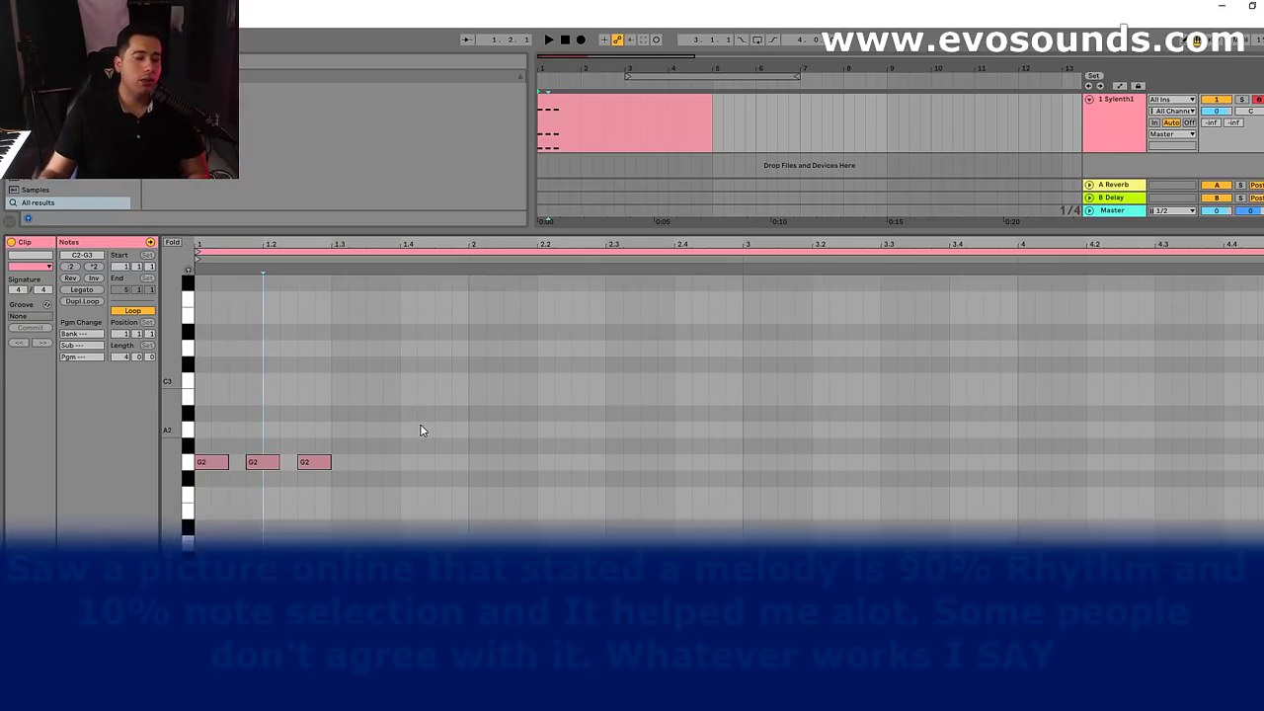
# Try moving the second G3 melody note to D#3 and the third to C3 during playback
pyautogui.scroll(4, 419, 425)
pyautogui.moveTo(262, 381); pyautogui.dragTo(260, 446)
pyautogui.moveTo(316, 381); pyautogui.dragTo(316, 494)
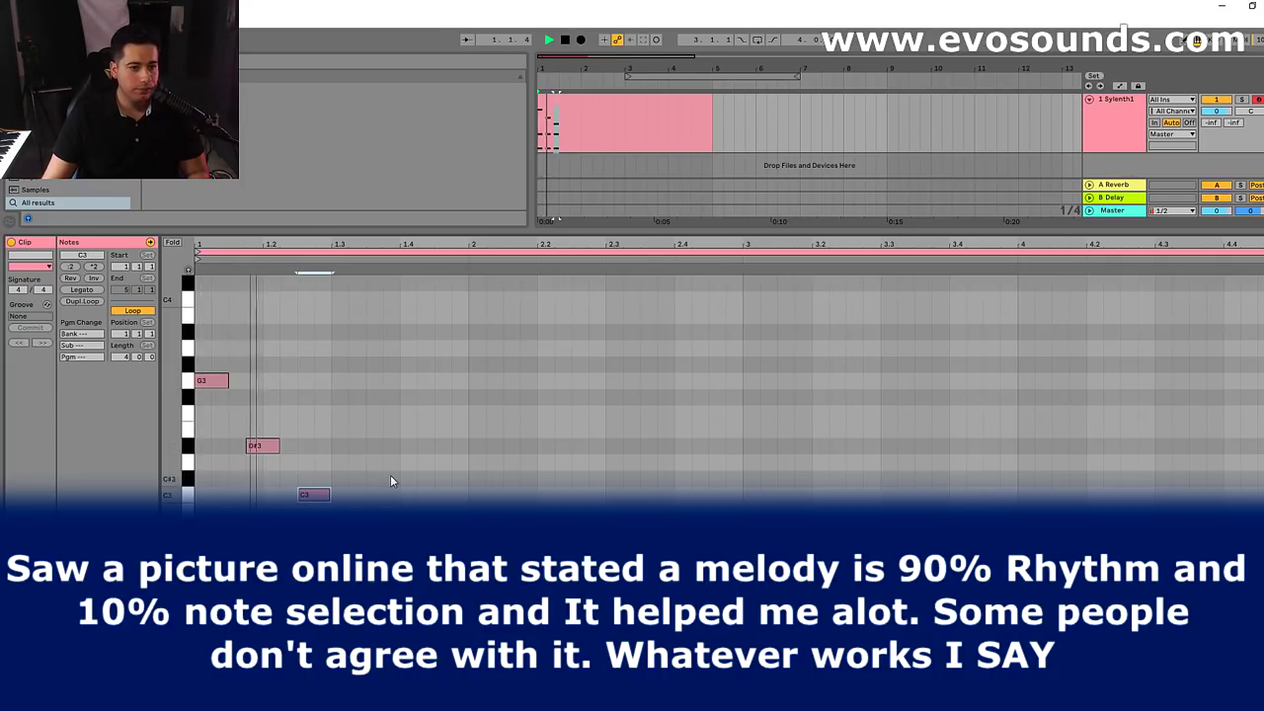
pyautogui.scroll(-2, 326, 474)
# Try the first three melody notes as C3, G3 and C3 and audition the pattern
pyautogui.moveTo(263, 396); pyautogui.dragTo(259, 338)
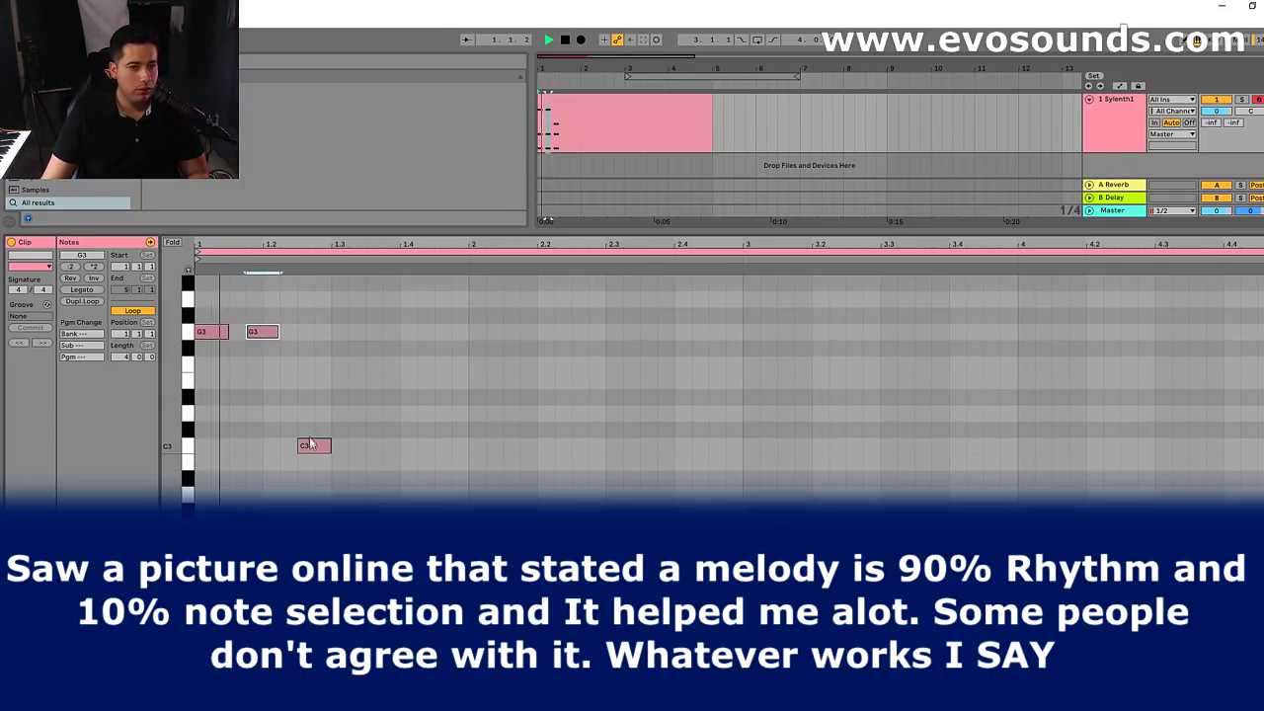
pyautogui.moveTo(262, 370); pyautogui.dragTo(226, 451)
pyautogui.press('space')
pyautogui.press('space')
pyautogui.moveTo(286, 332); pyautogui.dragTo(303, 458)
pyautogui.press('space')
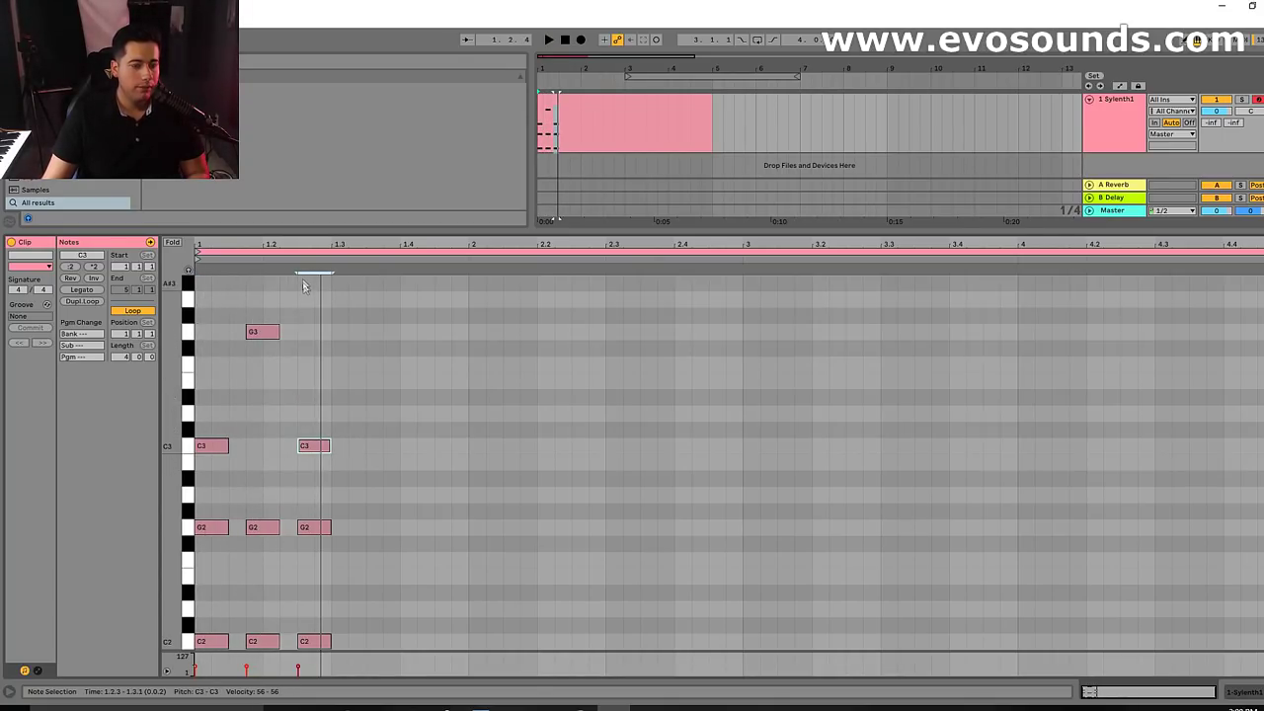
# Raise the first melody note to D#3 and replace the C3 at 1.2.3 with a G3
pyautogui.moveTo(211, 446); pyautogui.dragTo(212, 397)
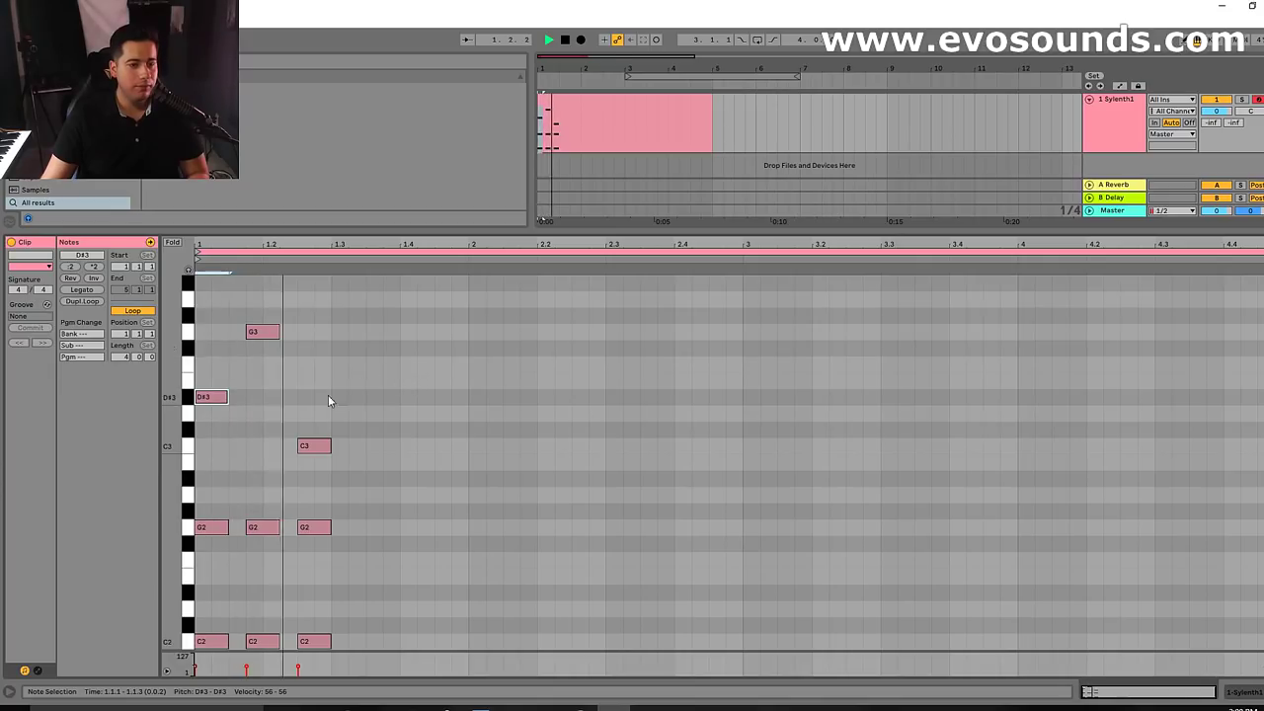
pyautogui.click(330, 444)
pyautogui.press('Delete')
pyautogui.click(278, 334)
pyautogui.moveTo(277, 334); pyautogui.dragTo(328, 334)
# Add half-beat melody notes D#3 and F3 on beat 4 of bar 1 and G#3 at the start of bar 2
pyautogui.doubleClick(408, 334)
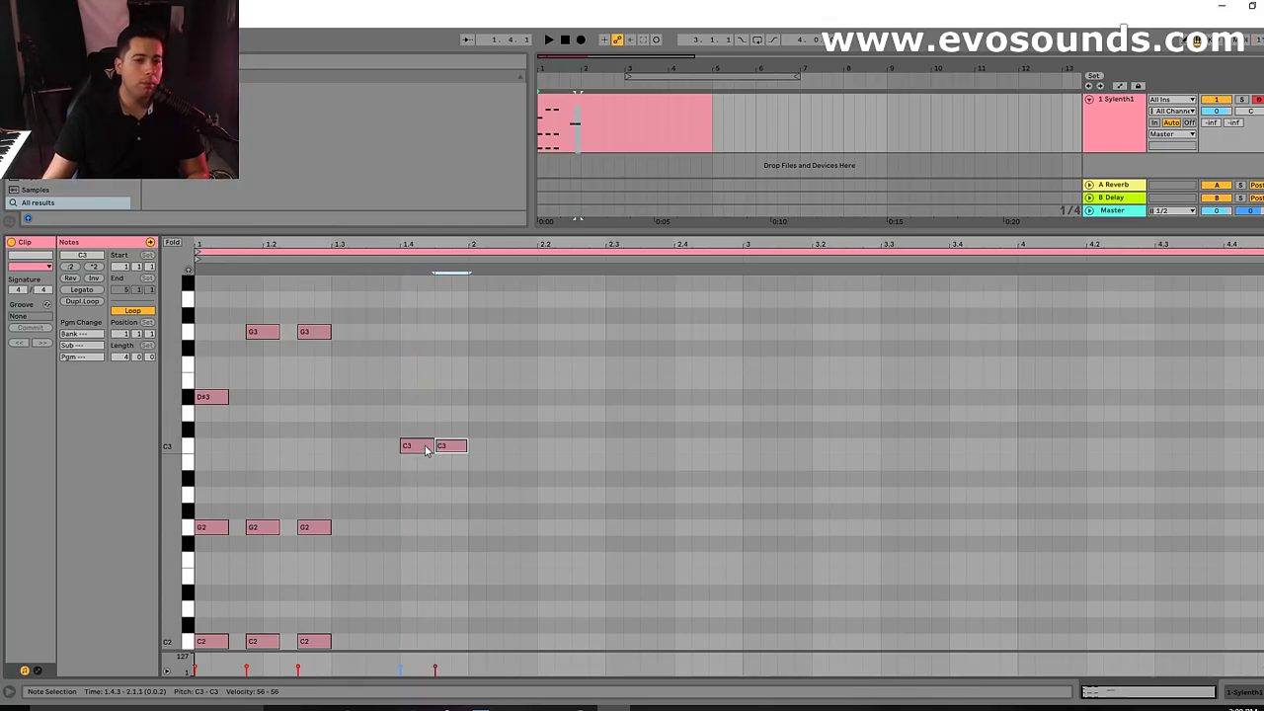
pyautogui.moveTo(452, 446); pyautogui.dragTo(457, 427)
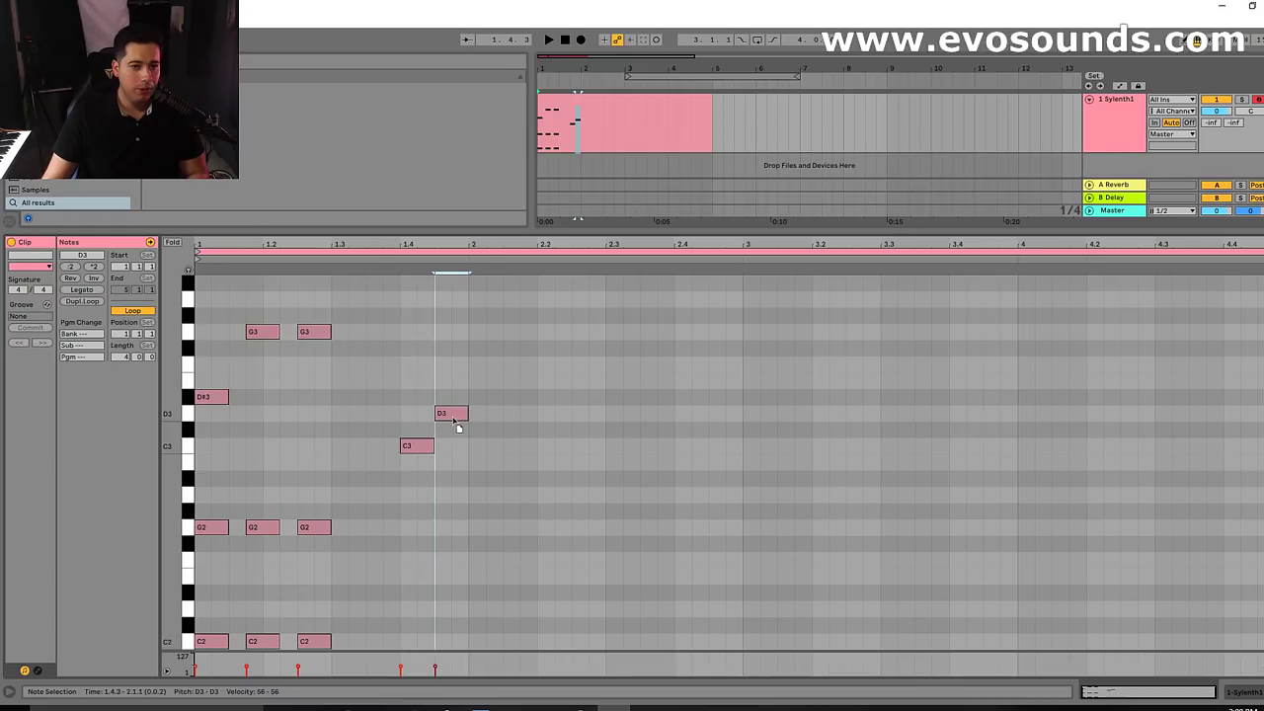
pyautogui.moveTo(449, 415); pyautogui.dragTo(456, 366)
pyautogui.press('space')
pyautogui.press('space')
pyautogui.press('space')
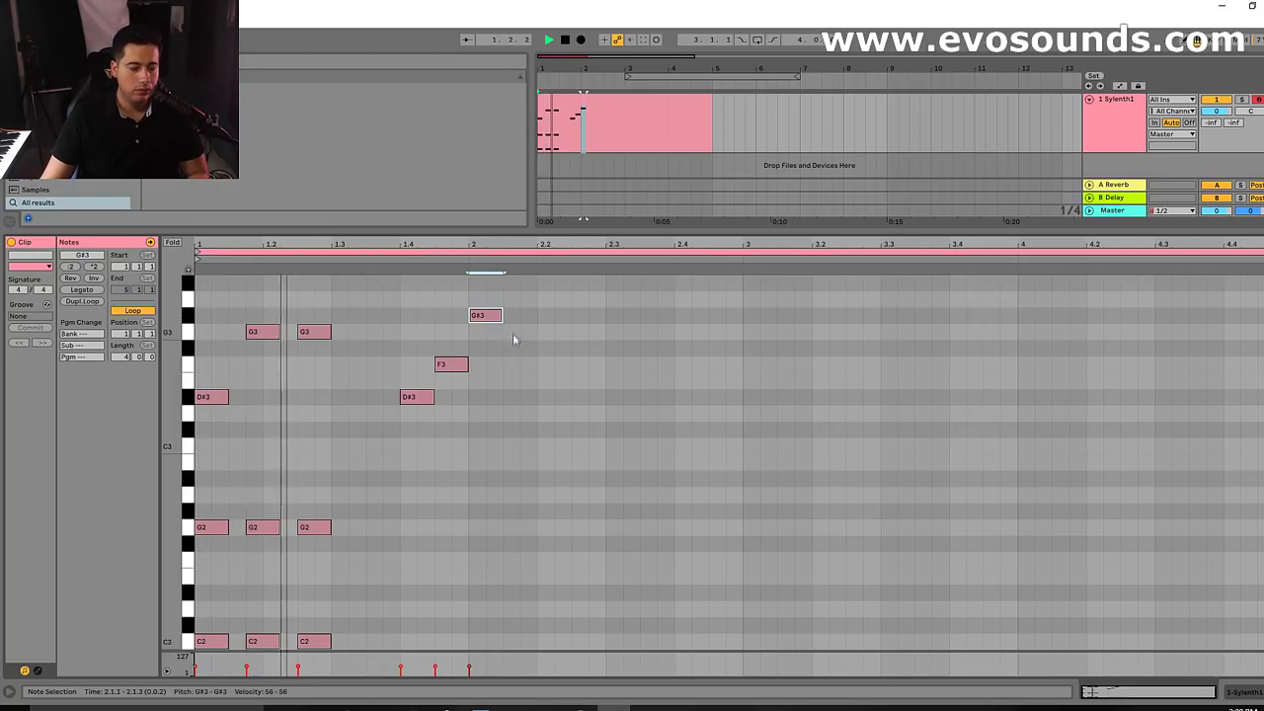
# Add half-beat melody notes G3 at 2.1.4 and C3 at 2.2.3, auditioning pitches for the last one
pyautogui.scroll(2, 513, 333)
pyautogui.doubleClick(518, 397)
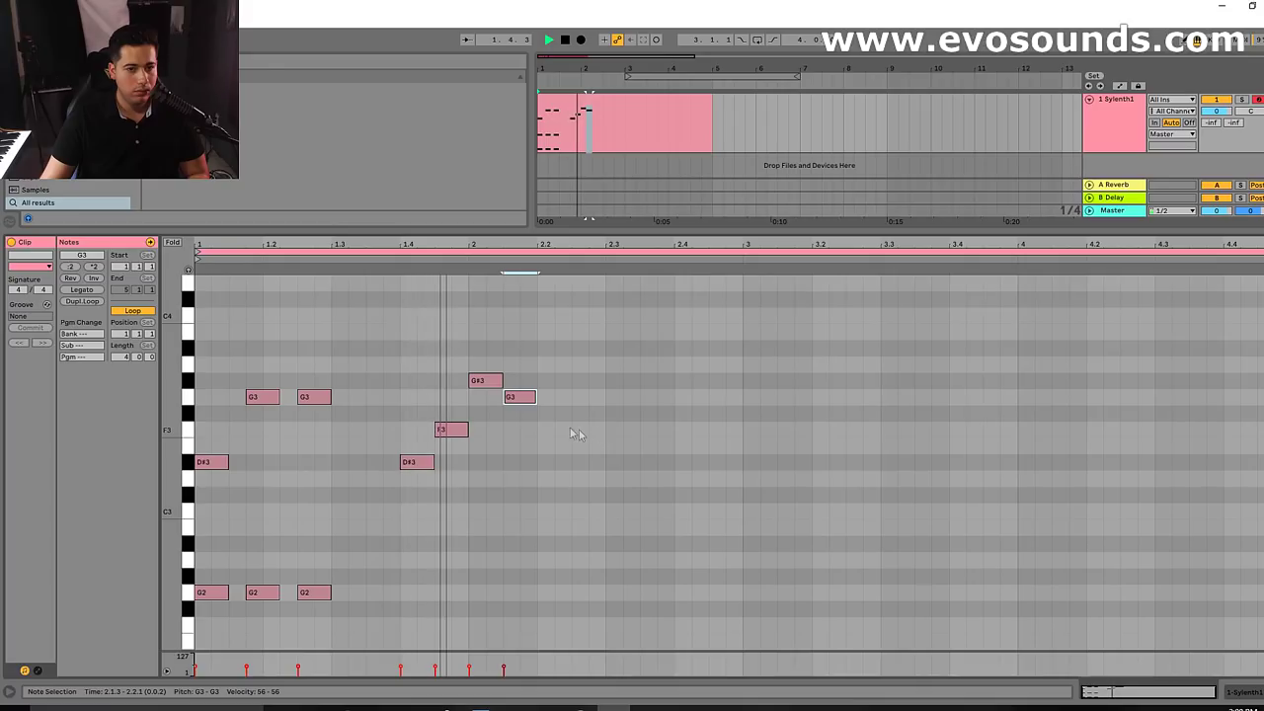
pyautogui.moveTo(519, 398); pyautogui.dragTo(554, 413)
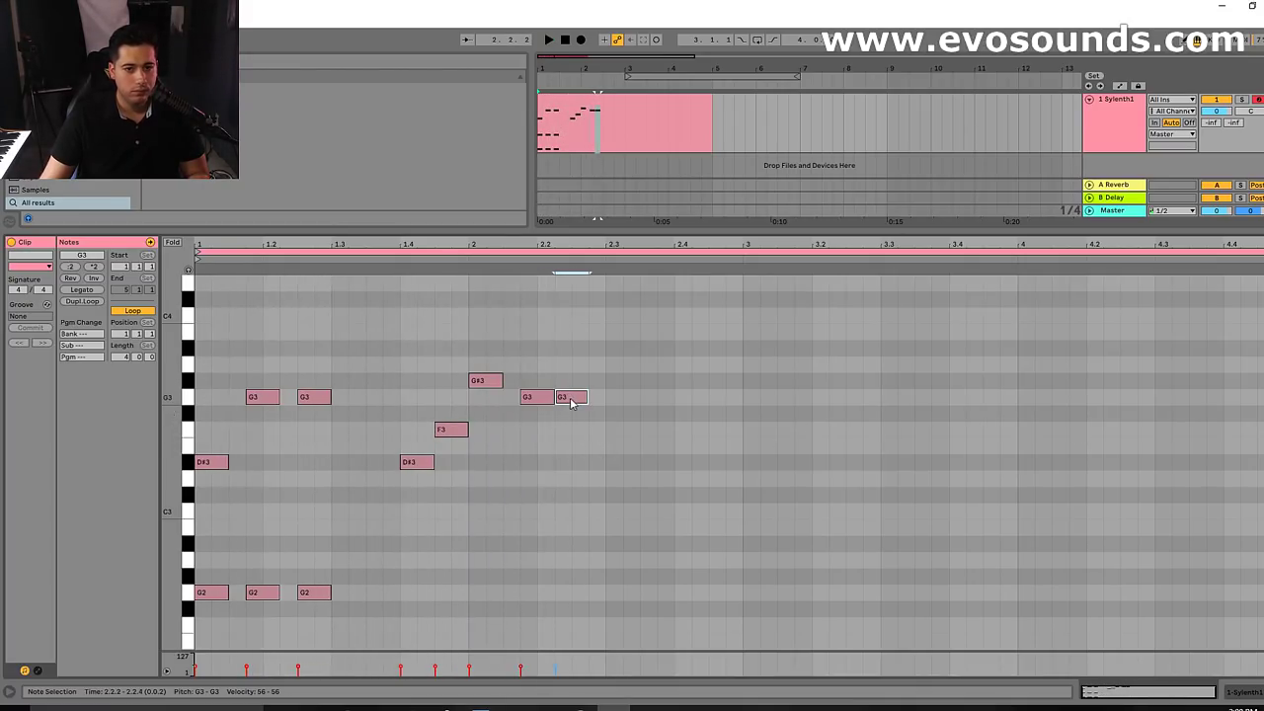
pyautogui.moveTo(591, 425); pyautogui.dragTo(591, 440)
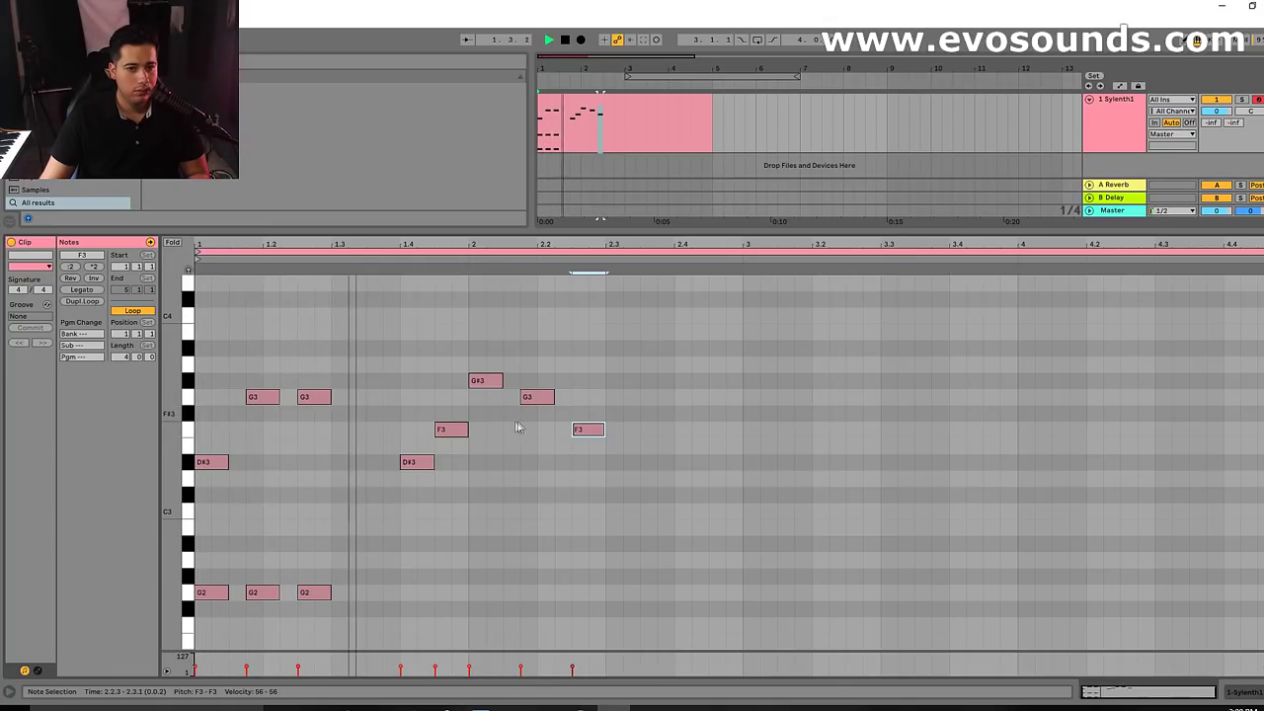
pyautogui.moveTo(585, 431); pyautogui.dragTo(590, 472)
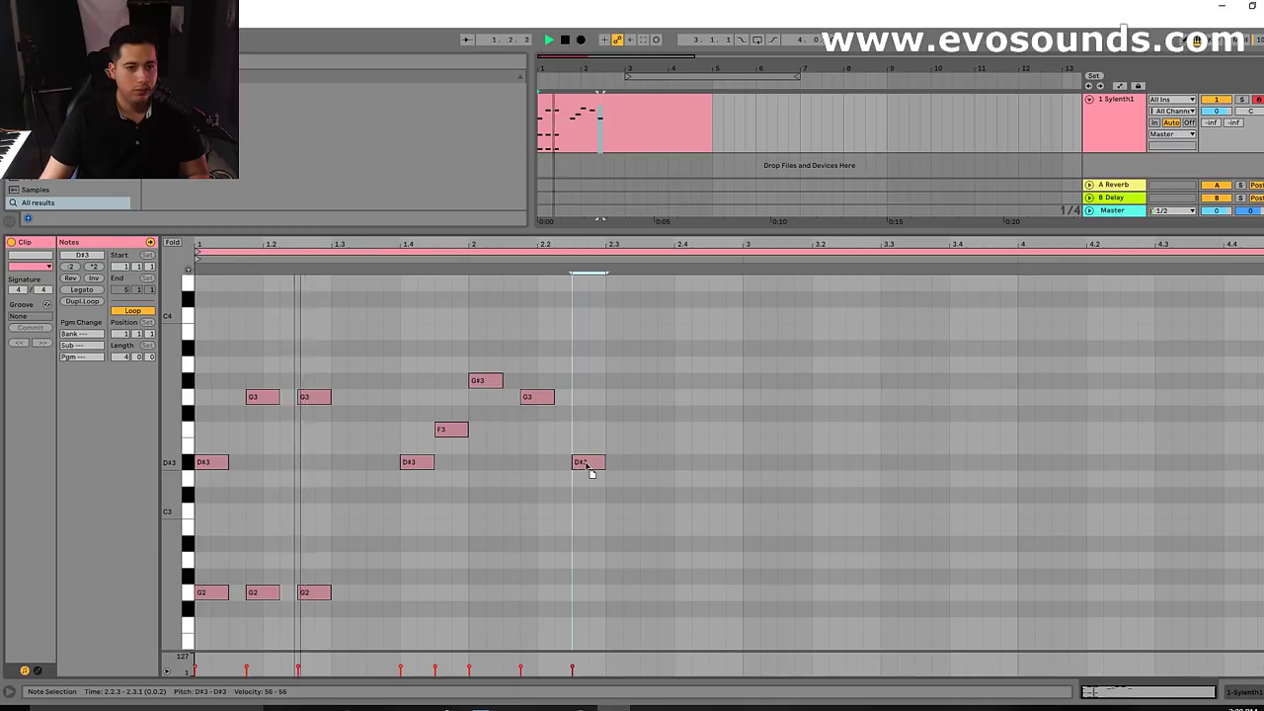
pyautogui.moveTo(590, 471); pyautogui.dragTo(593, 513)
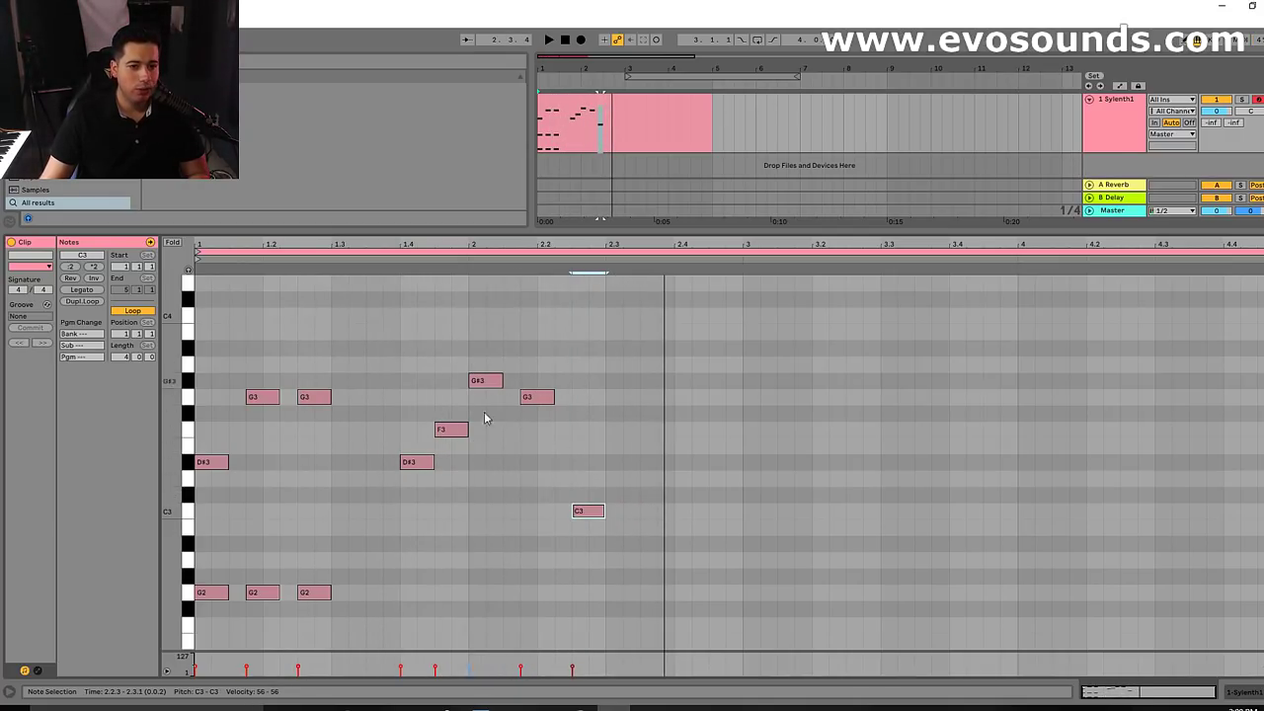
pyautogui.press('space')
pyautogui.click(585, 474)
# Draw a one-beat chord of G#1 and D#2 under the G#3 melody note at the start of bar 2 and audition it
pyautogui.scroll(-4, 475, 489)
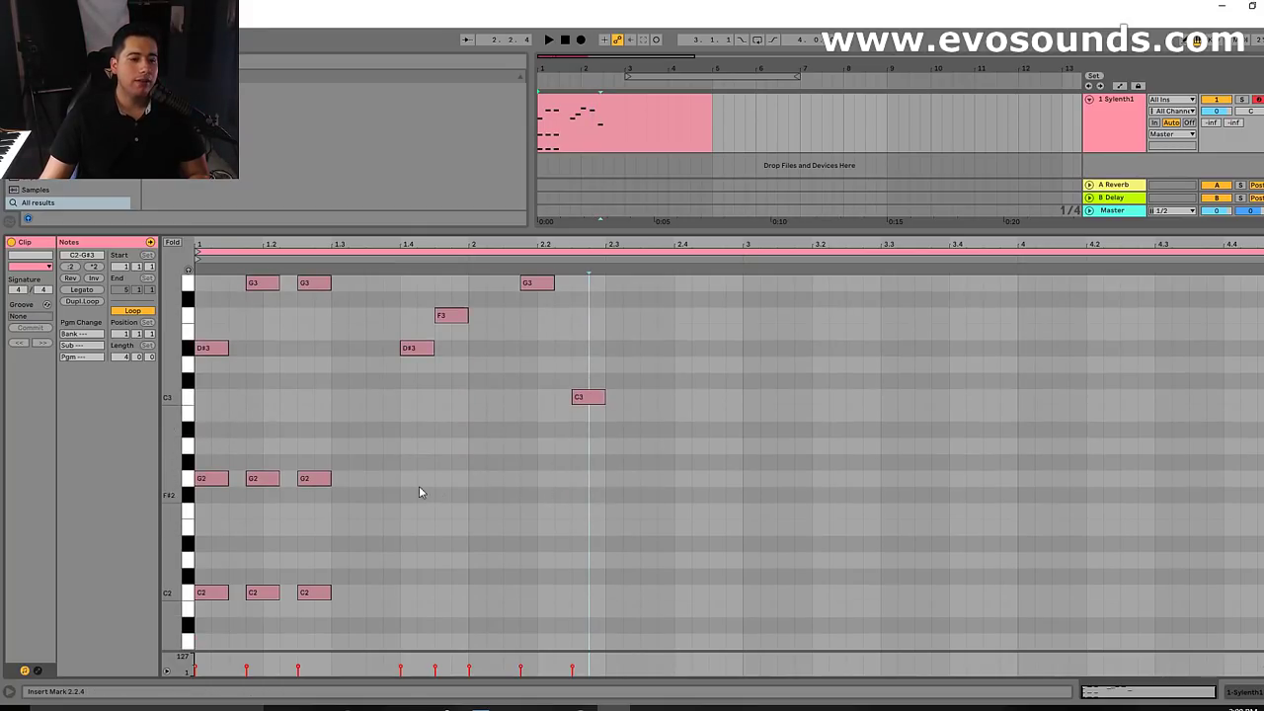
pyautogui.scroll(3, 419, 479)
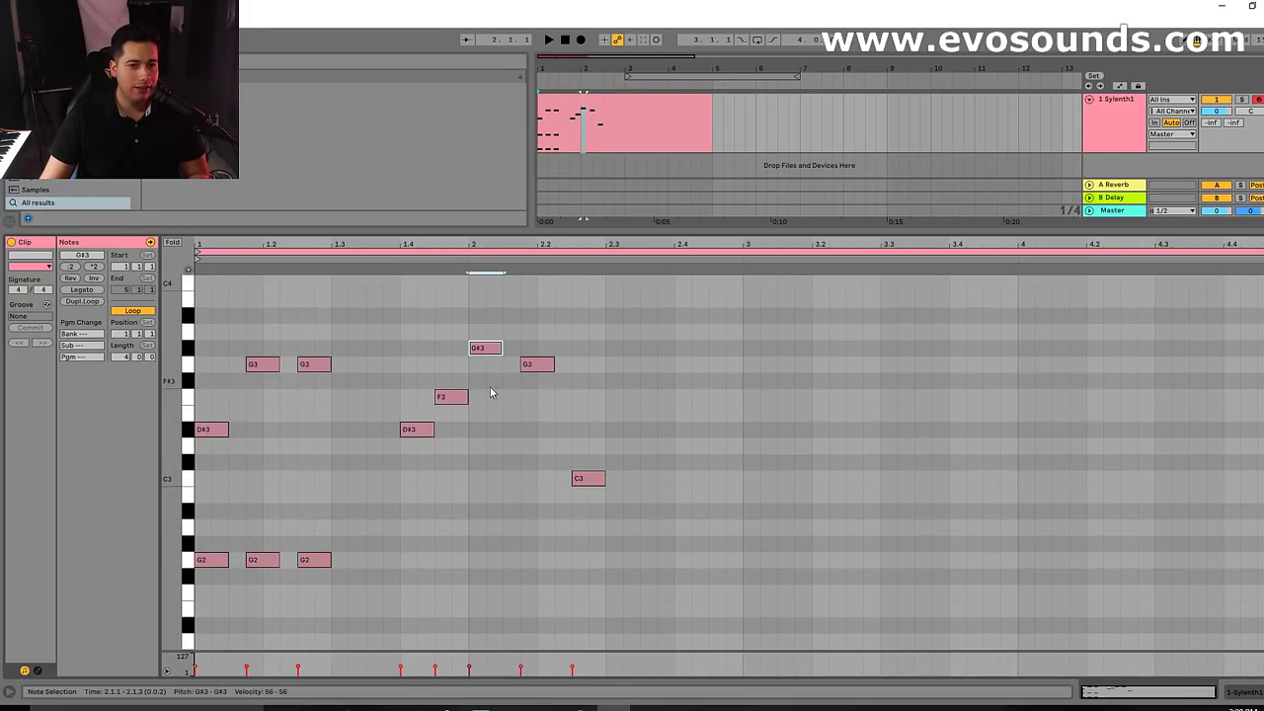
pyautogui.scroll(-1, 470, 409)
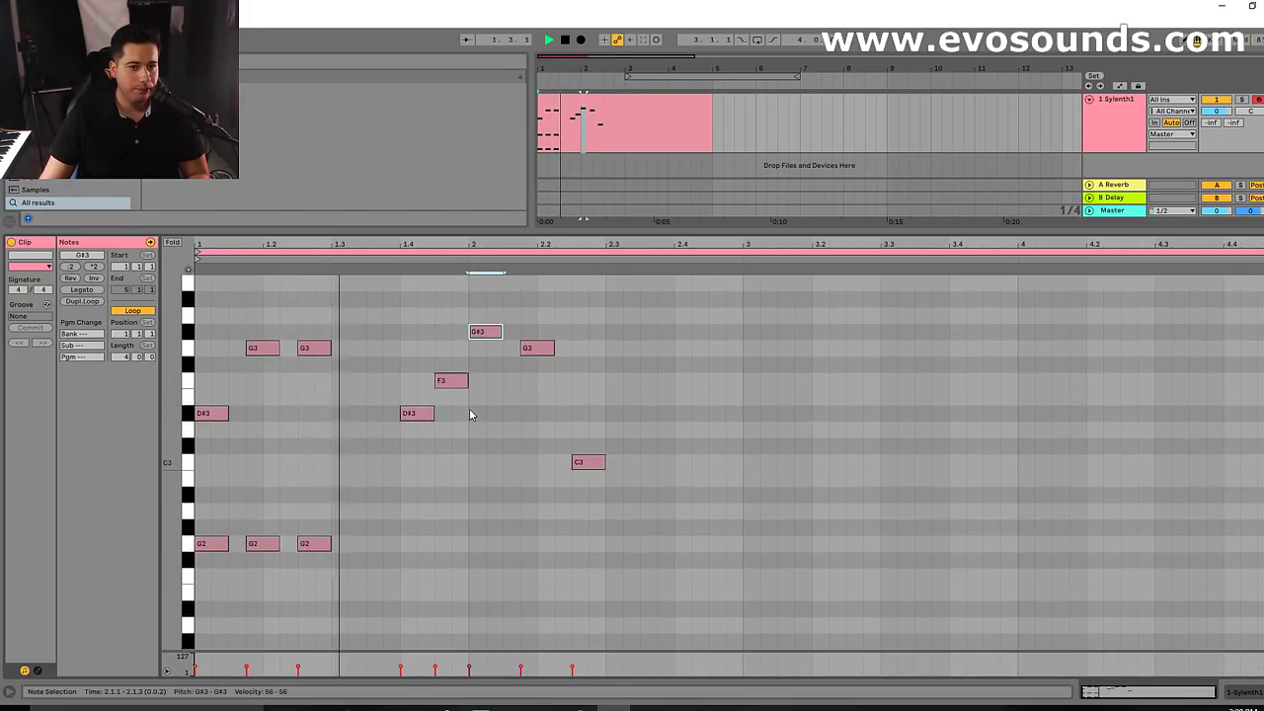
pyautogui.scroll(-5, 491, 541)
pyautogui.doubleClick(480, 548)
pyautogui.doubleClick(513, 496)
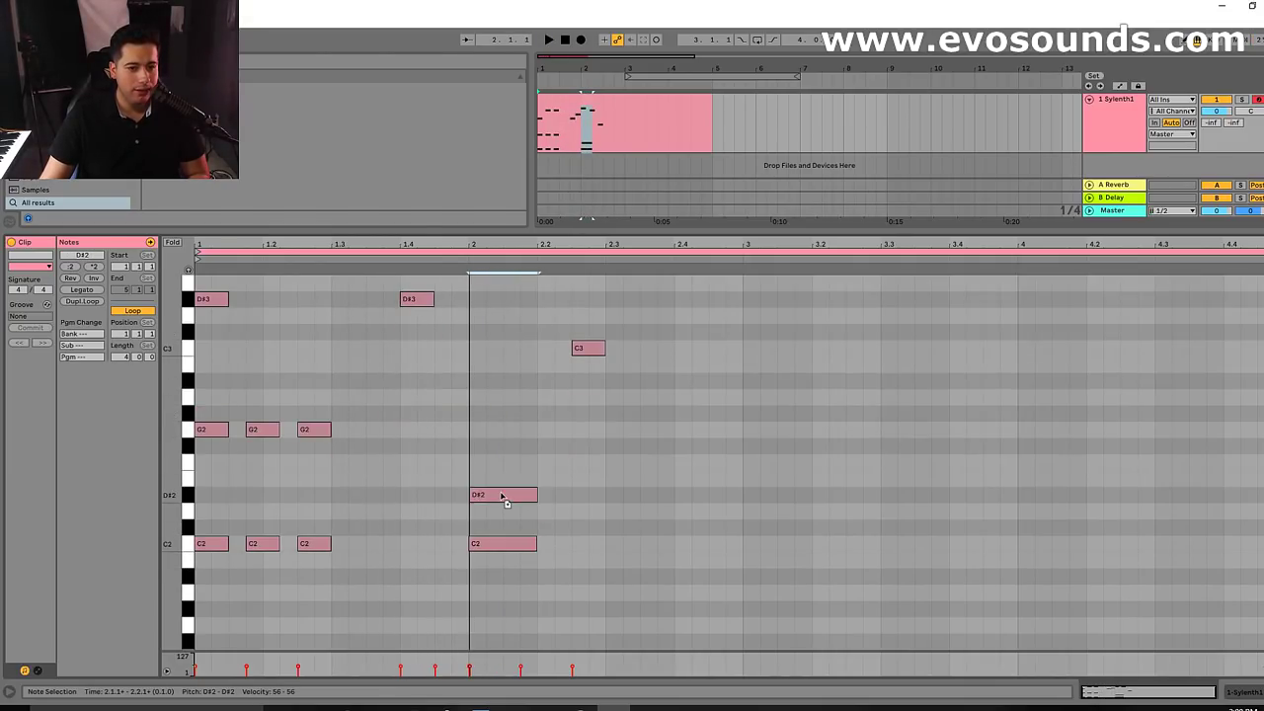
pyautogui.moveTo(504, 449); pyautogui.dragTo(504, 431)
pyautogui.moveTo(507, 408)
pyautogui.mouseDown()
pyautogui.moveTo(516, 571)
pyautogui.moveTo(494, 425)
pyautogui.mouseUp()
pyautogui.doubleClick(501, 497)
pyautogui.moveTo(480, 546); pyautogui.dragTo(480, 607)
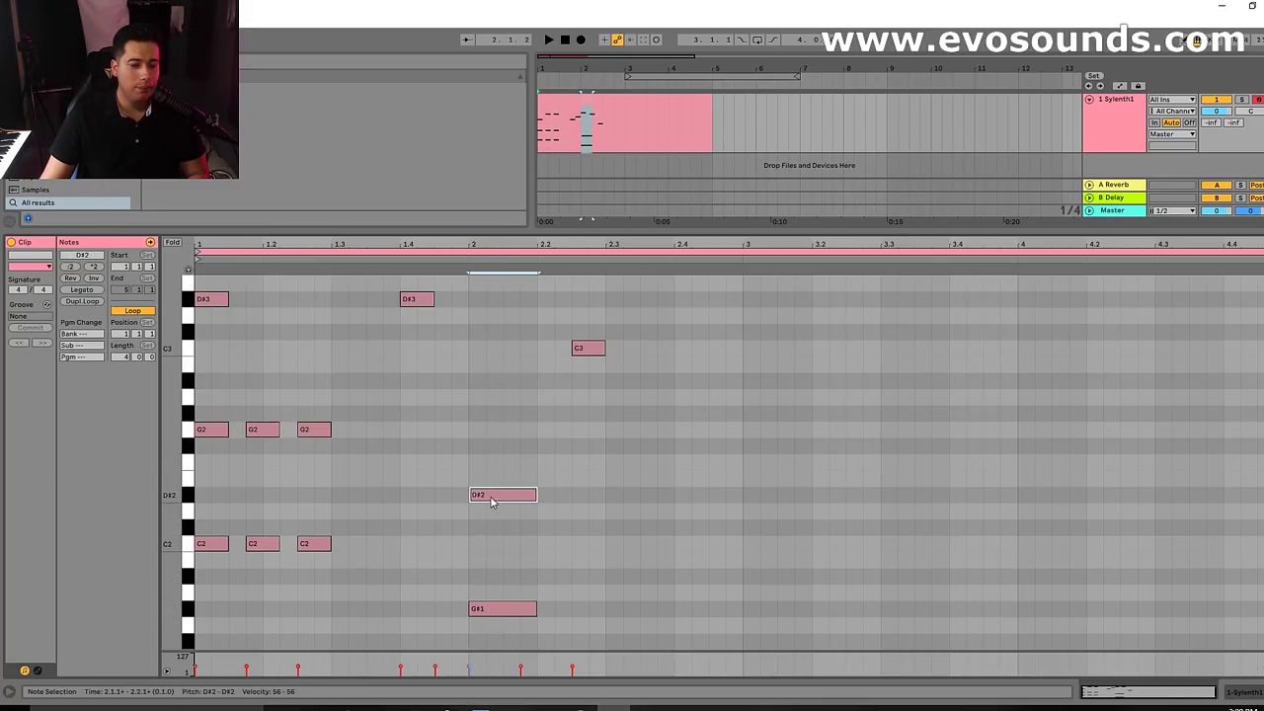
pyautogui.press('space')
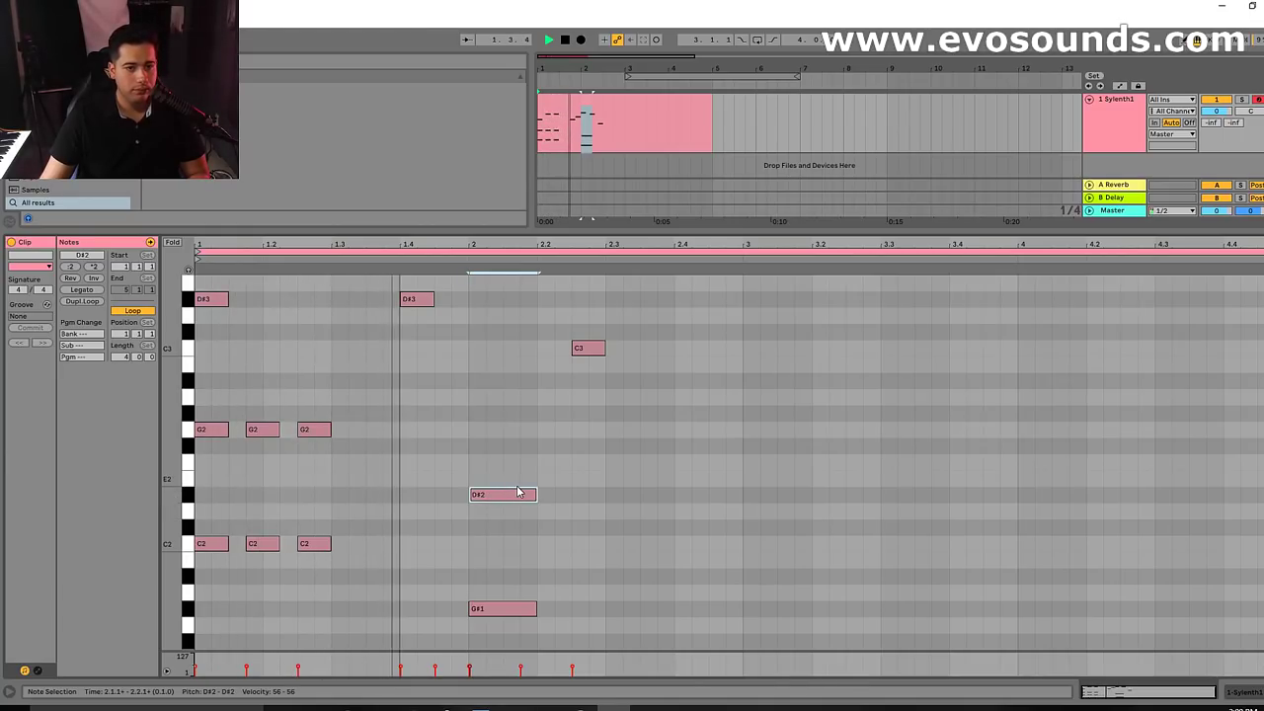
pyautogui.scroll(-2, 519, 519)
pyautogui.press('space')
# Shorten the G#1 and D#2 chord to half a beat and repeat it under the G3 and C3 melody notes in bar 2
pyautogui.moveTo(519, 591); pyautogui.dragTo(506, 423)
pyautogui.scroll(6, 608, 479)
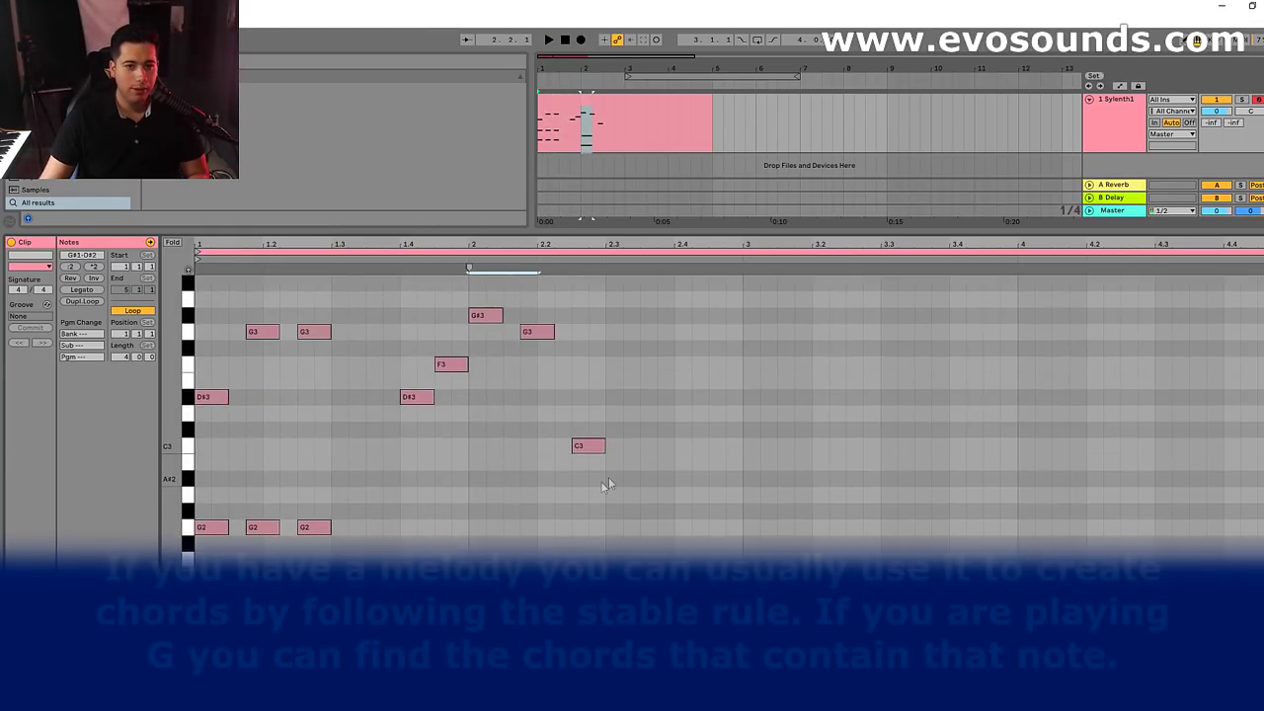
pyautogui.scroll(-3, 604, 482)
pyautogui.moveTo(538, 495); pyautogui.dragTo(505, 496)
pyautogui.hotkey('ctrl', 'd')
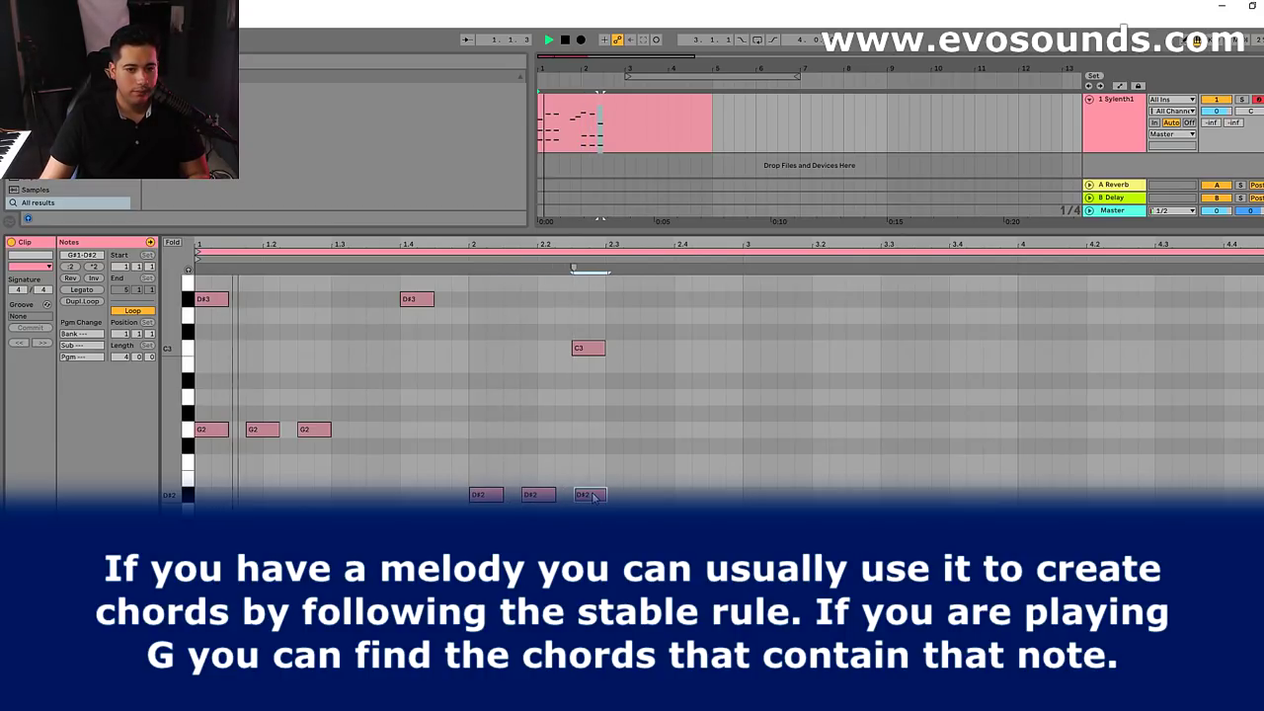
# Change the upper chord note under the C3 melody note in bar 2 from D#2 to C2
pyautogui.scroll(-2, 586, 496)
pyautogui.moveTo(588, 446); pyautogui.dragTo(587, 499)
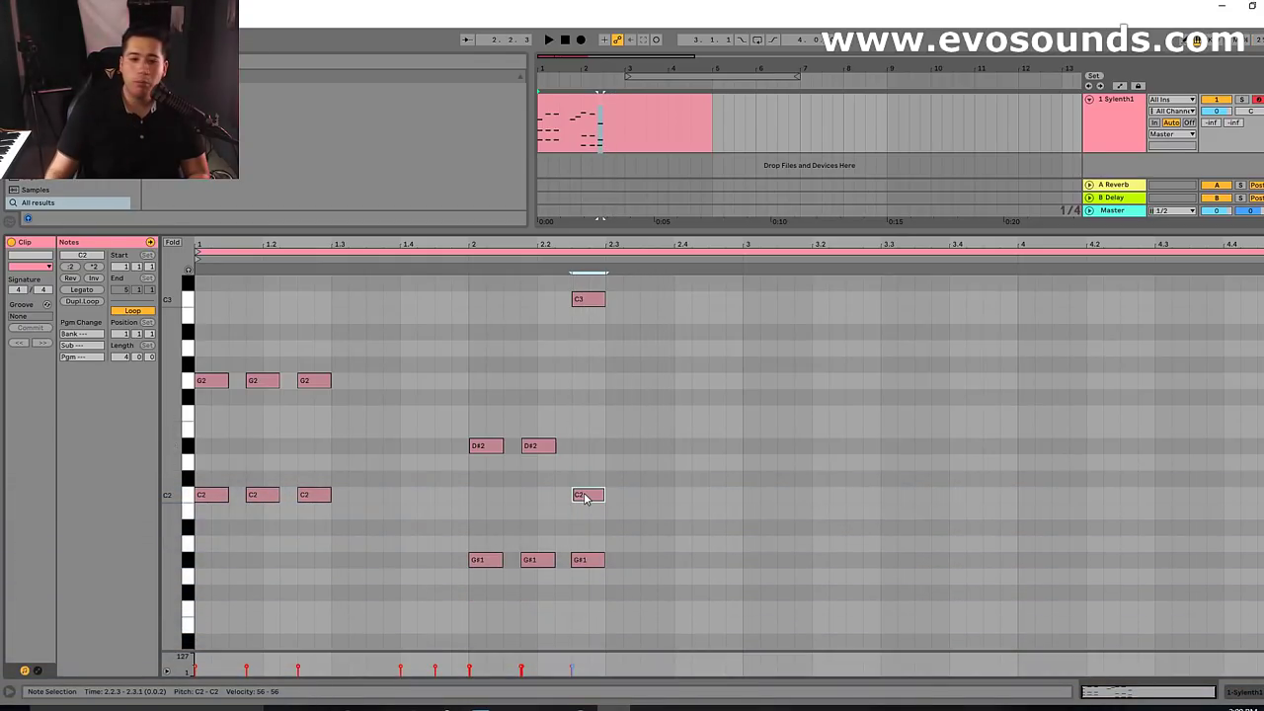
pyautogui.click(512, 563)
pyautogui.click(486, 559)
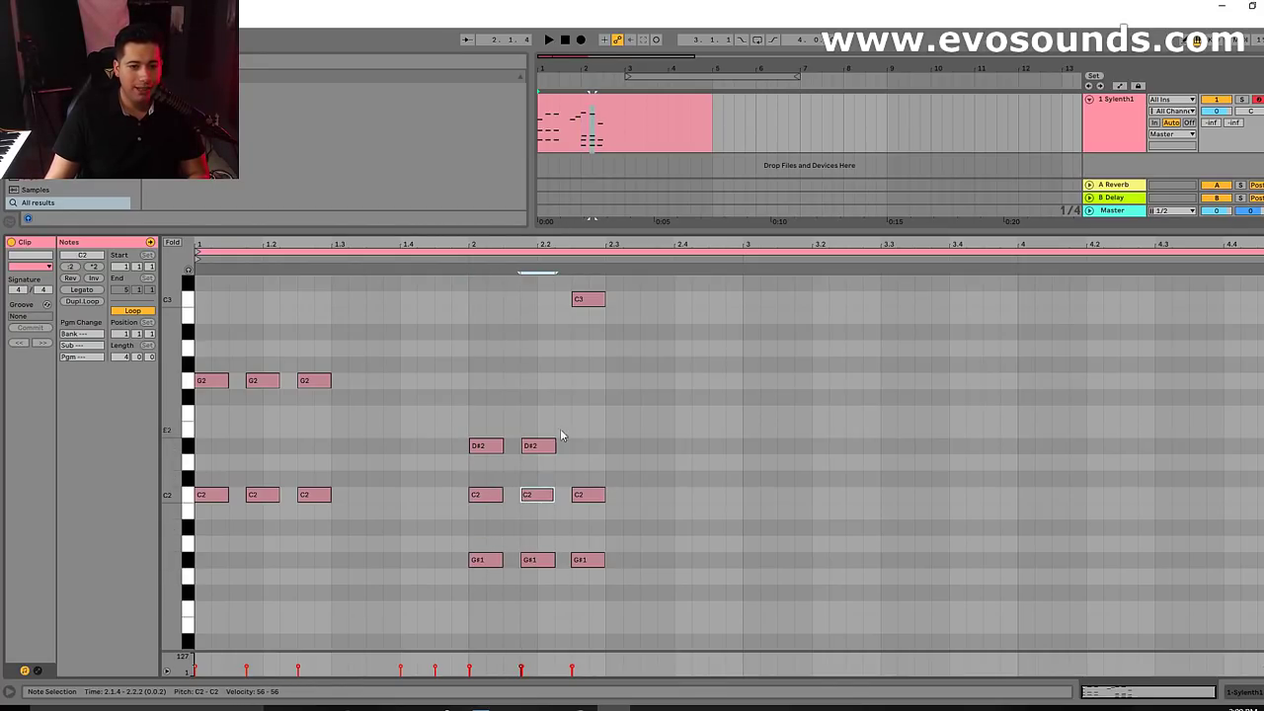
pyautogui.press('Delete')
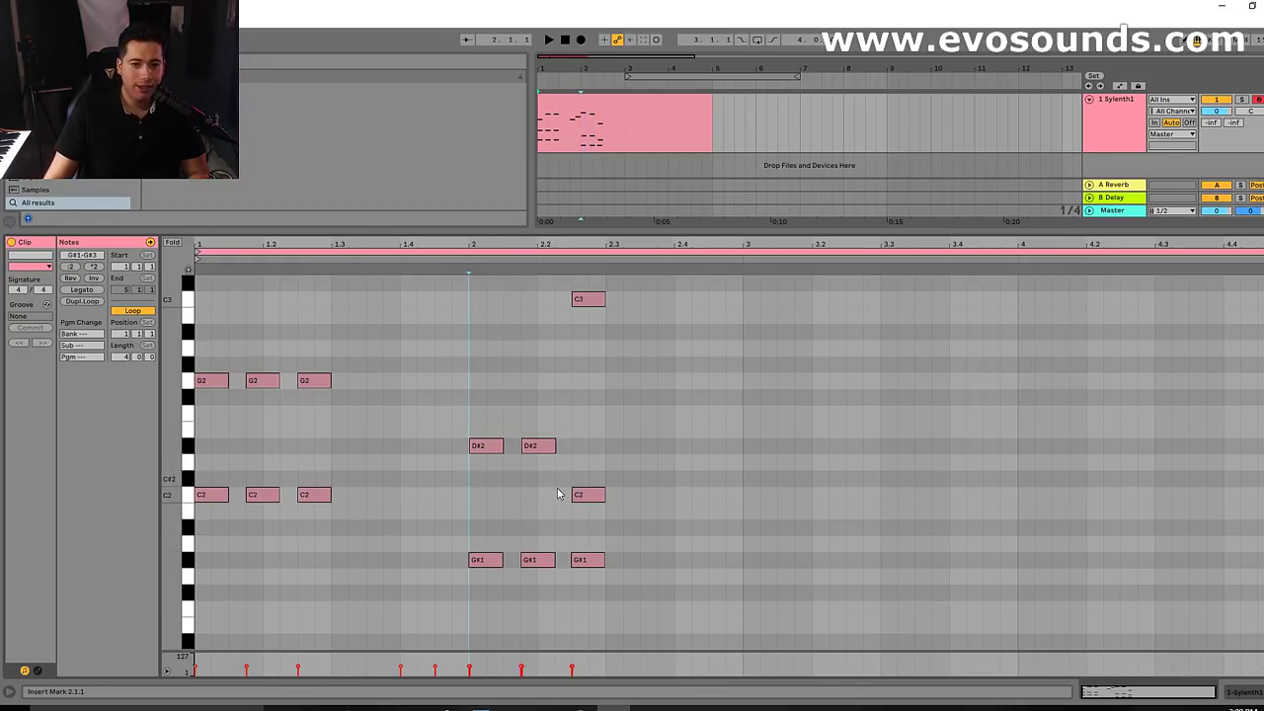
# Play back the phrase and add half-beat melody notes D#3 and F3 on beat 4 of bar 2
pyautogui.scroll(5, 536, 364)
pyautogui.press('space')
pyautogui.moveTo(172, 476); pyautogui.dragTo(154, 474)
pyautogui.scroll(-1, 395, 477)
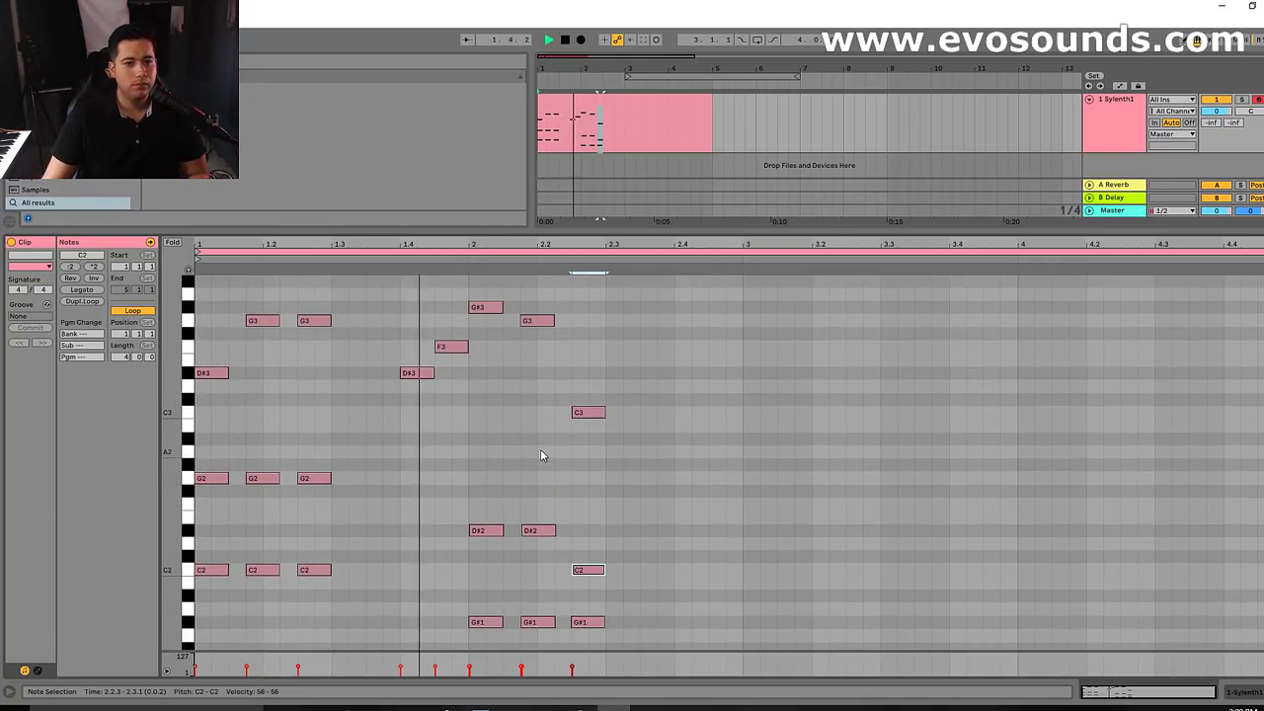
pyautogui.scroll(-2, 540, 456)
pyautogui.scroll(3, 660, 494)
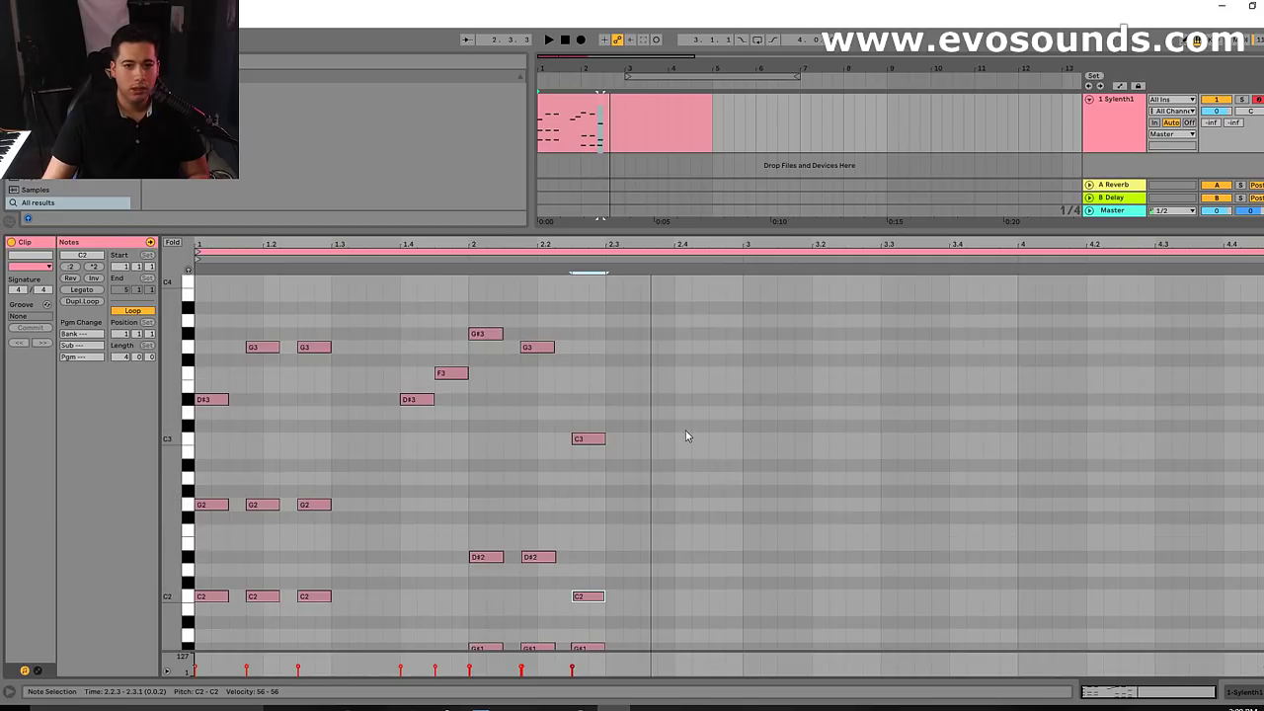
pyautogui.doubleClick(680, 440)
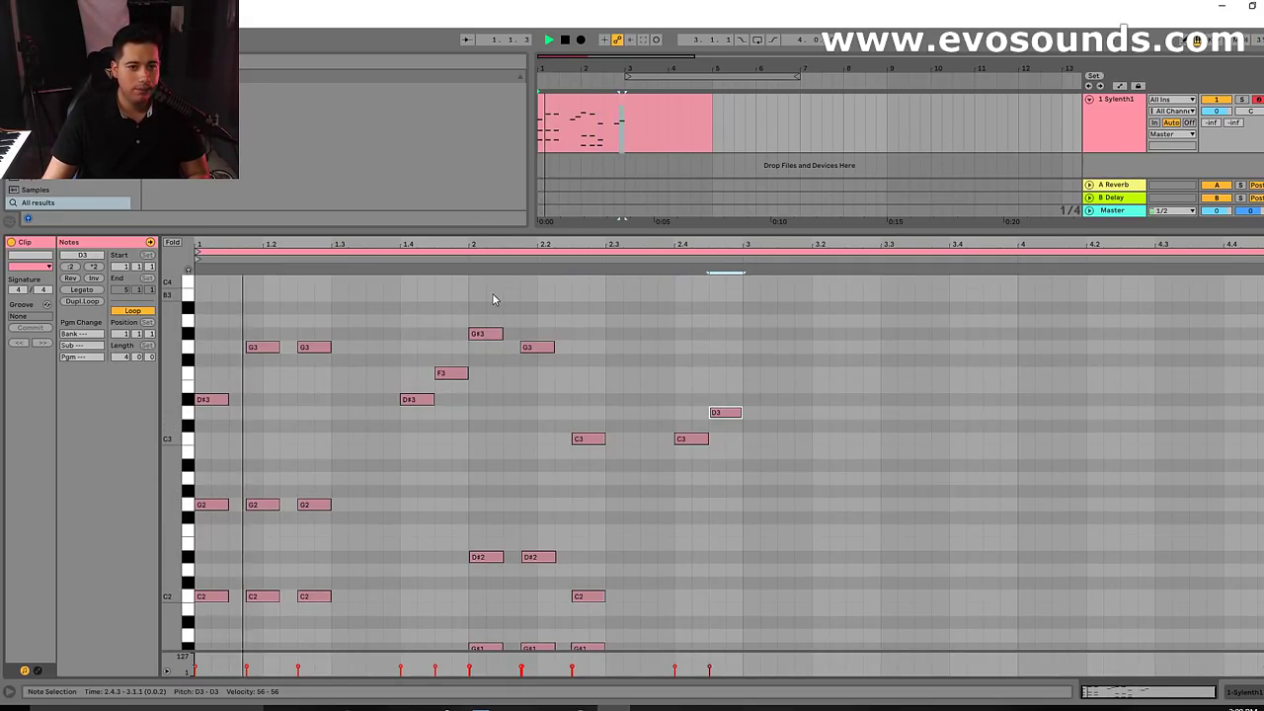
pyautogui.moveTo(688, 438); pyautogui.dragTo(734, 375)
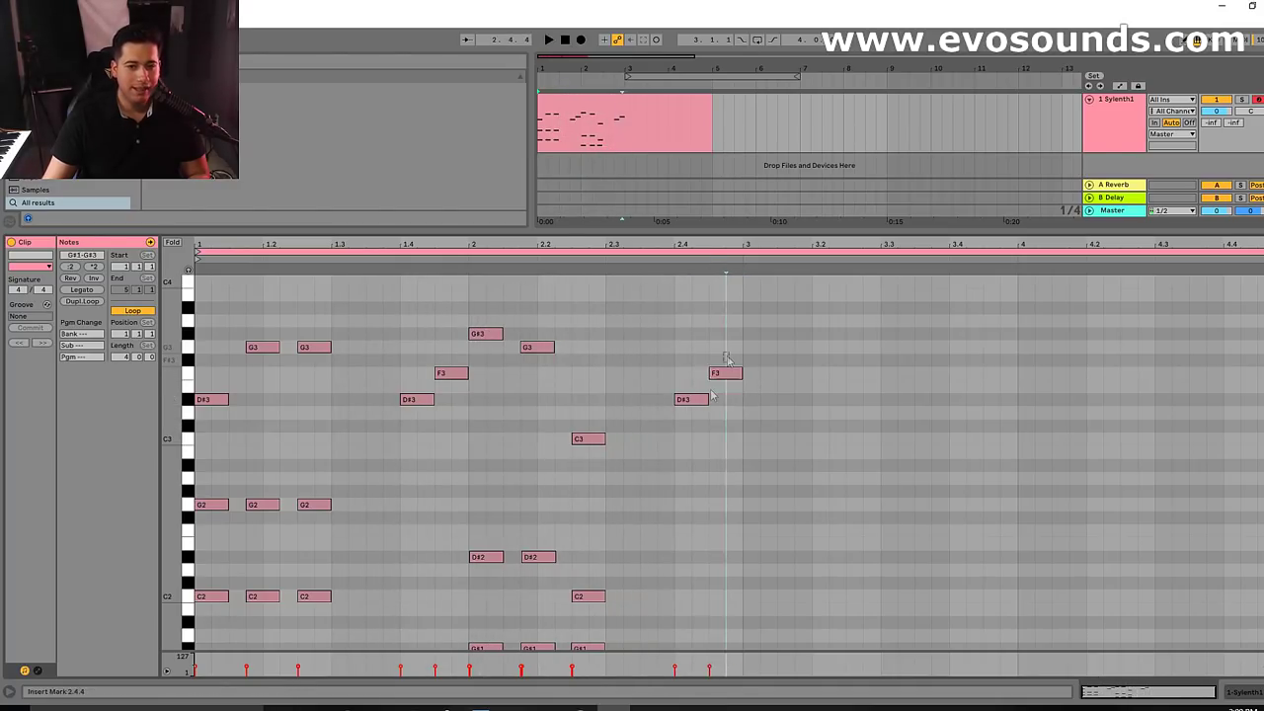
pyautogui.moveTo(456, 407); pyautogui.dragTo(393, 361)
pyautogui.moveTo(687, 426); pyautogui.dragTo(720, 349)
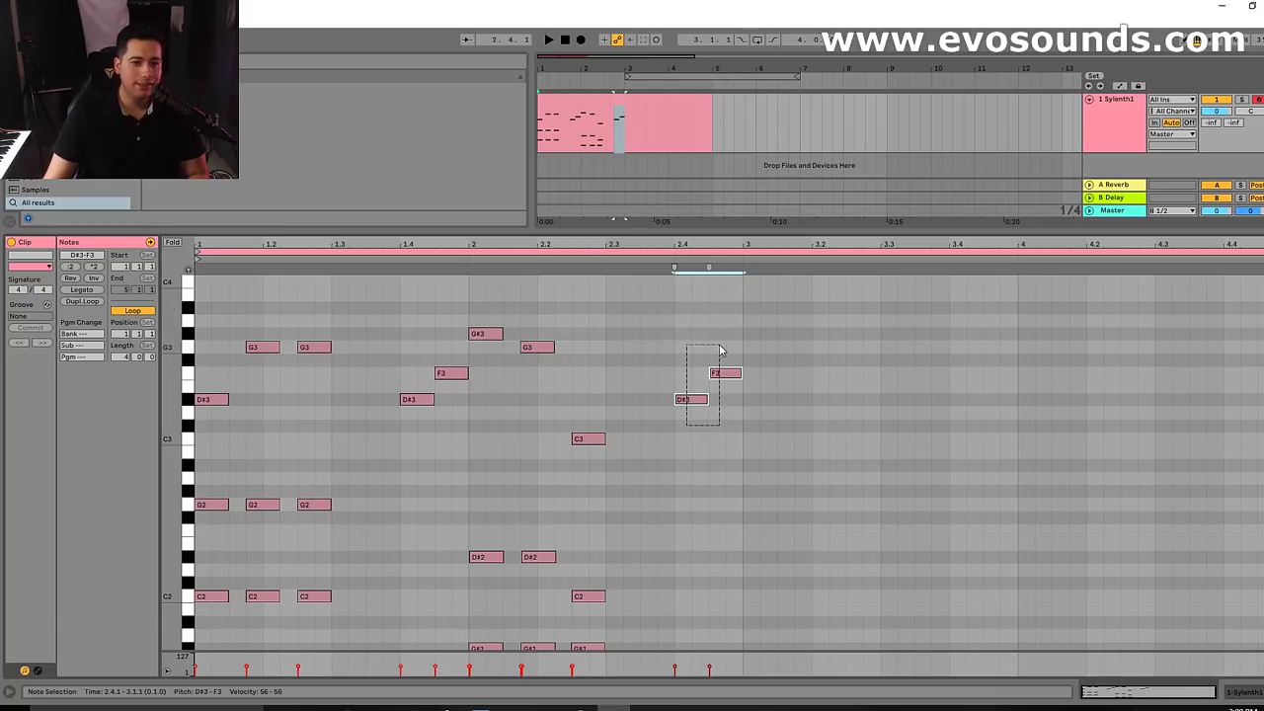
pyautogui.press('space')
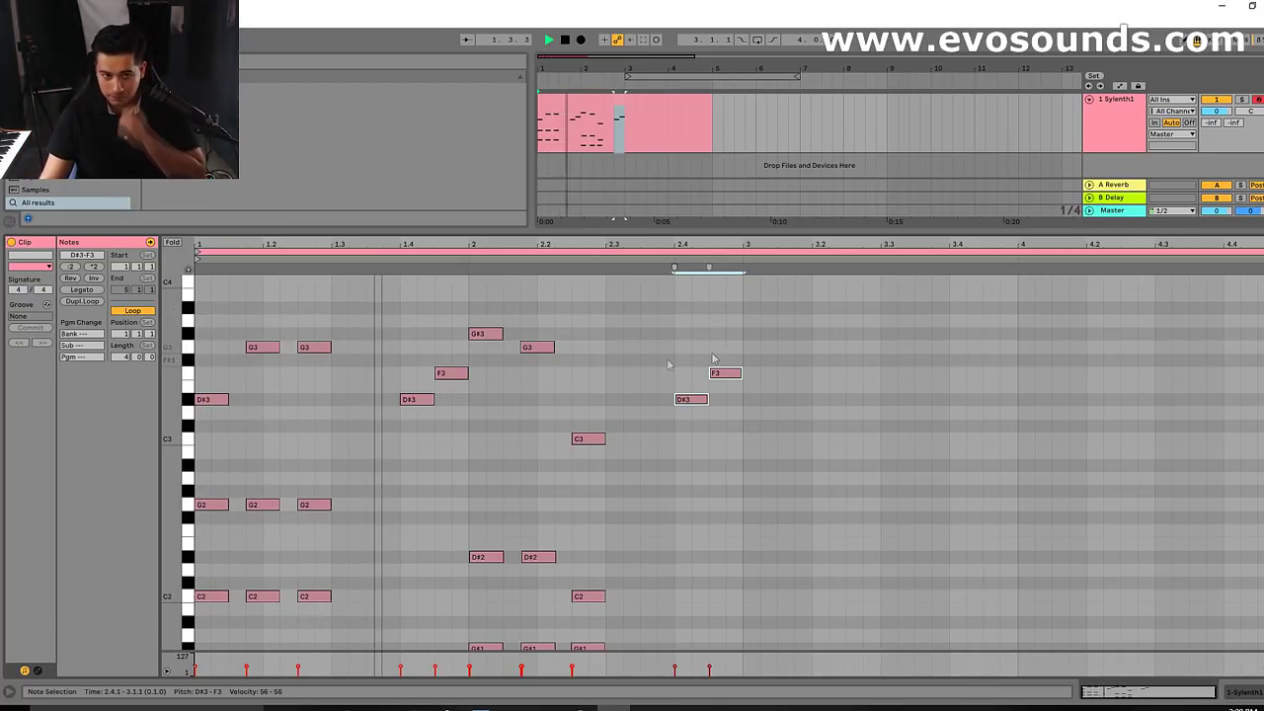
# Rework the first three melody notes of bar 1 to G3, C3 and D#3 and audition the result
pyautogui.click(280, 395)
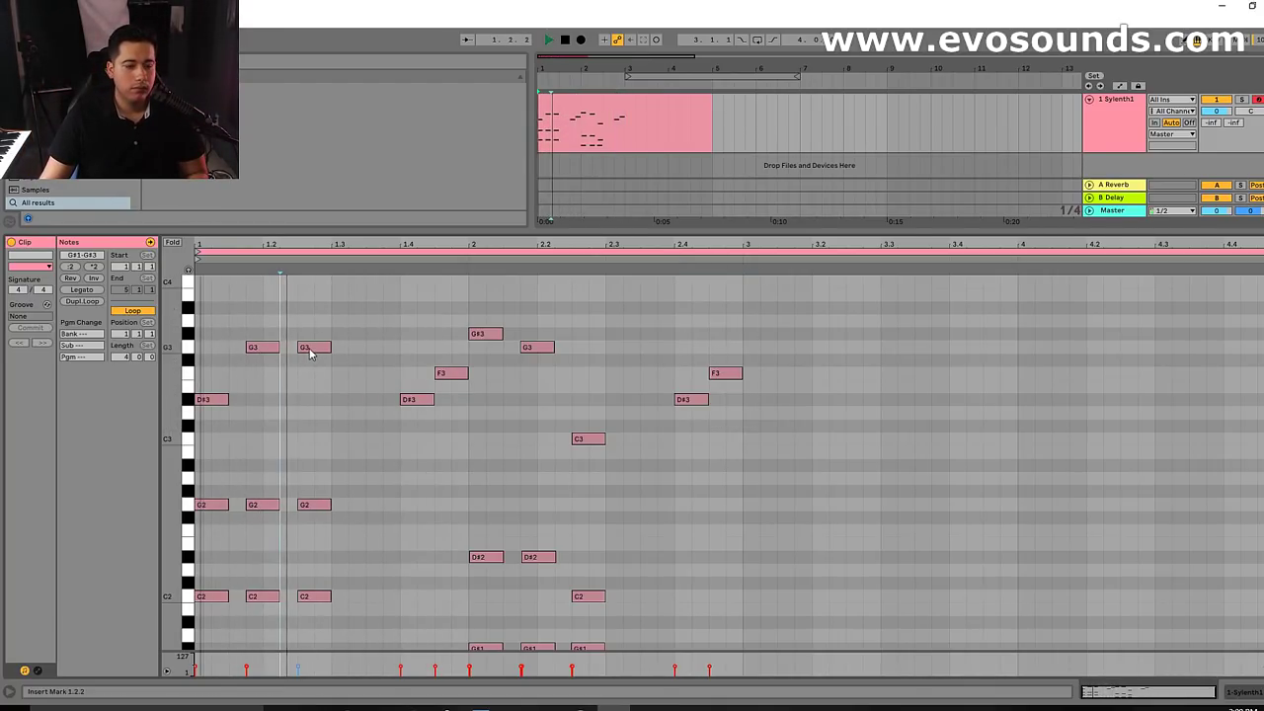
pyautogui.press('space')
pyautogui.moveTo(211, 400); pyautogui.dragTo(258, 431)
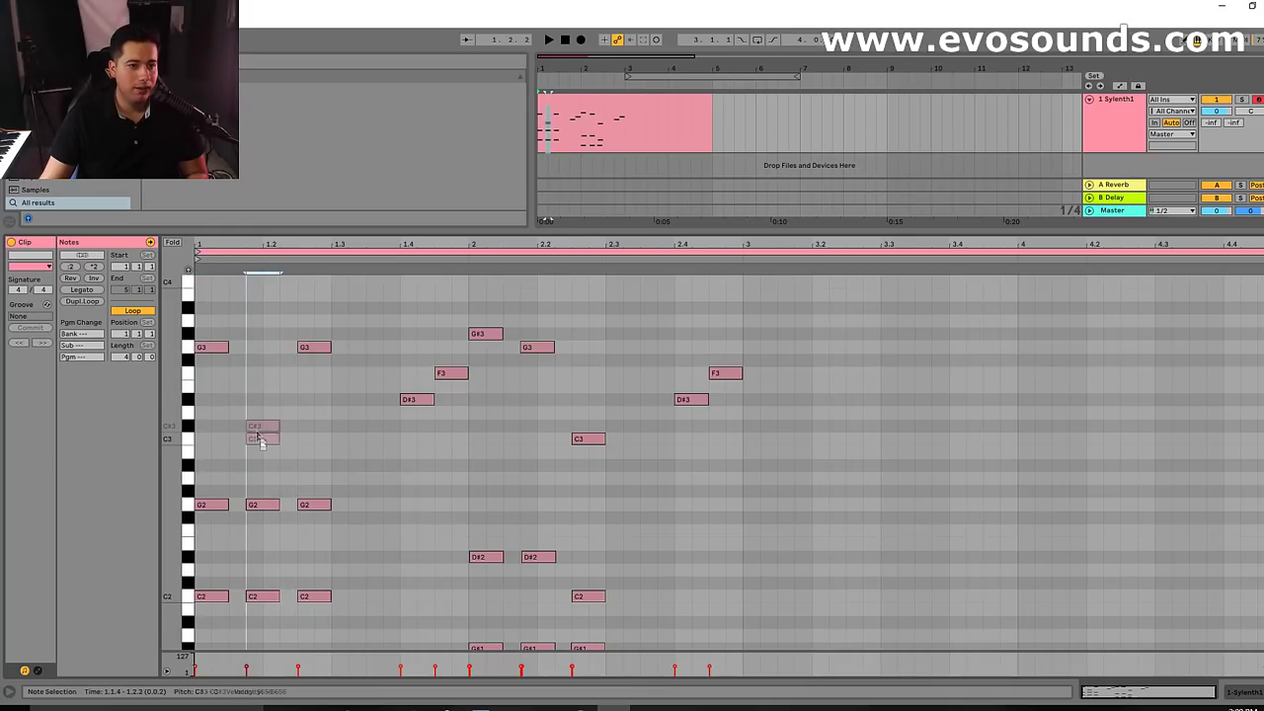
pyautogui.moveTo(315, 350); pyautogui.dragTo(322, 444)
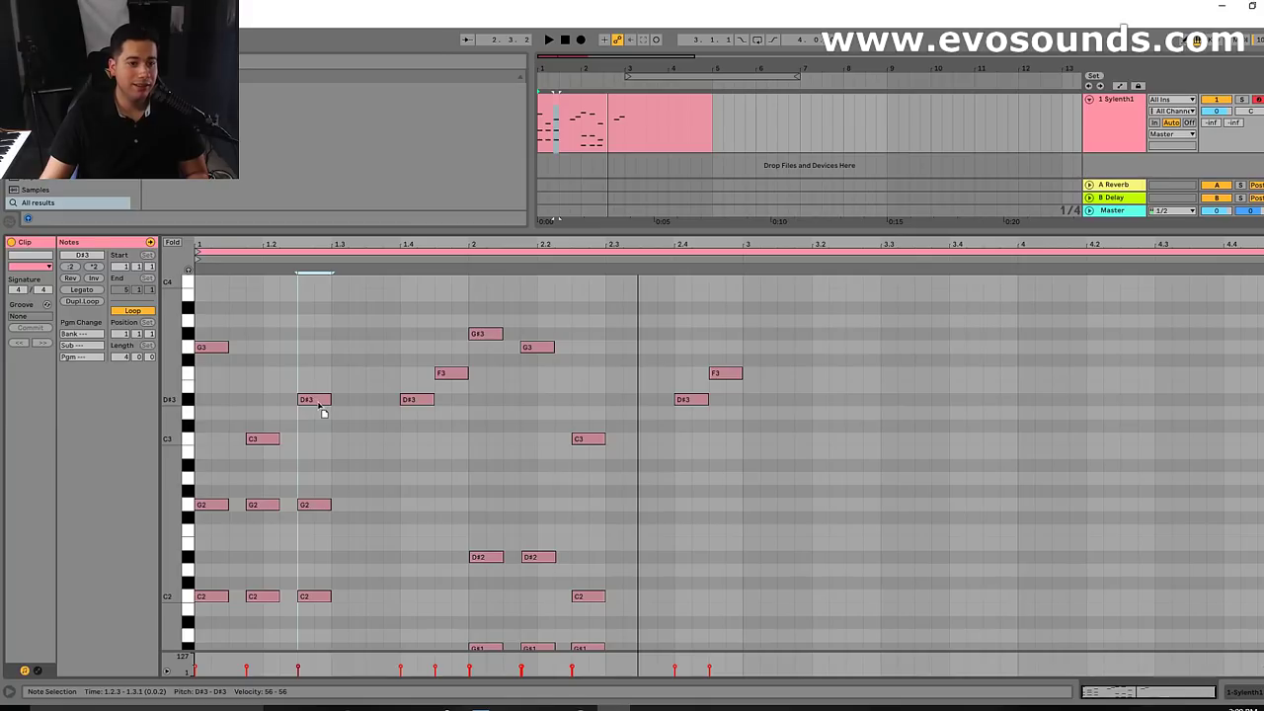
pyautogui.press('space')
pyautogui.moveTo(262, 437); pyautogui.dragTo(323, 401)
pyautogui.press('space')
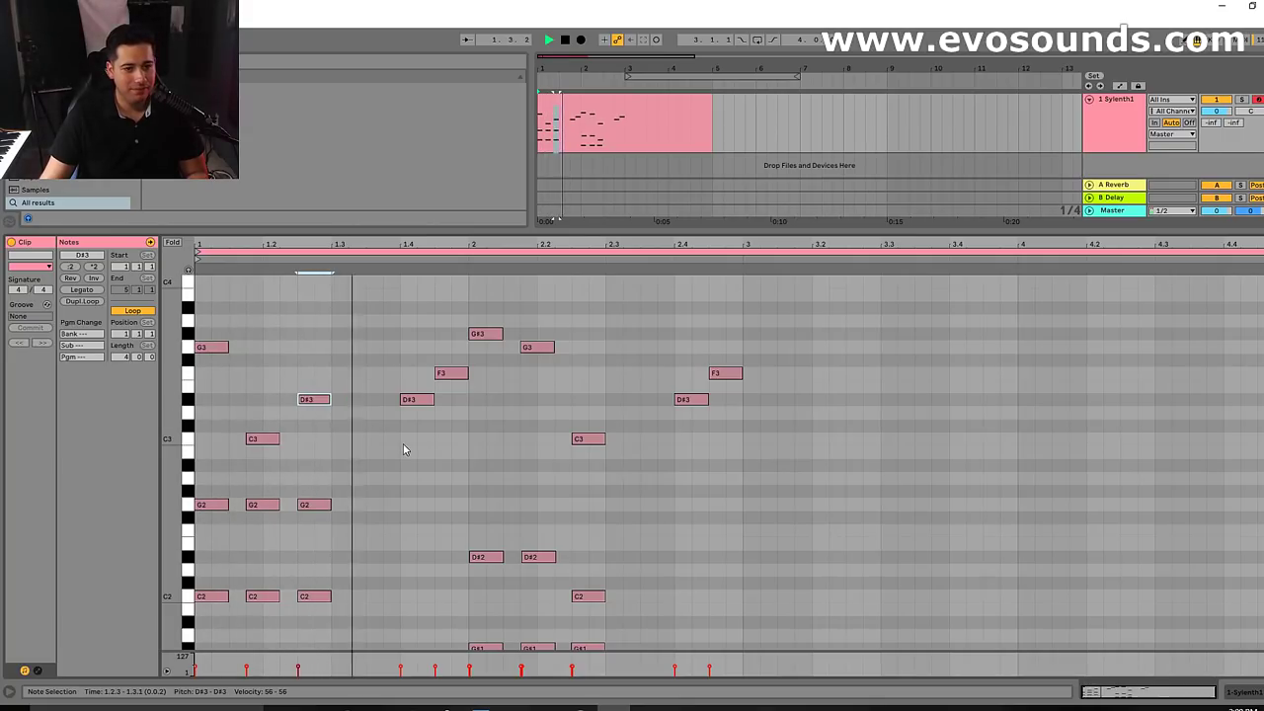
# Duplicate the whole bar 2 melody, G#3, G3, C3, D#3 and F3, into bar 3 without its chords
pyautogui.scroll(-4, 602, 435)
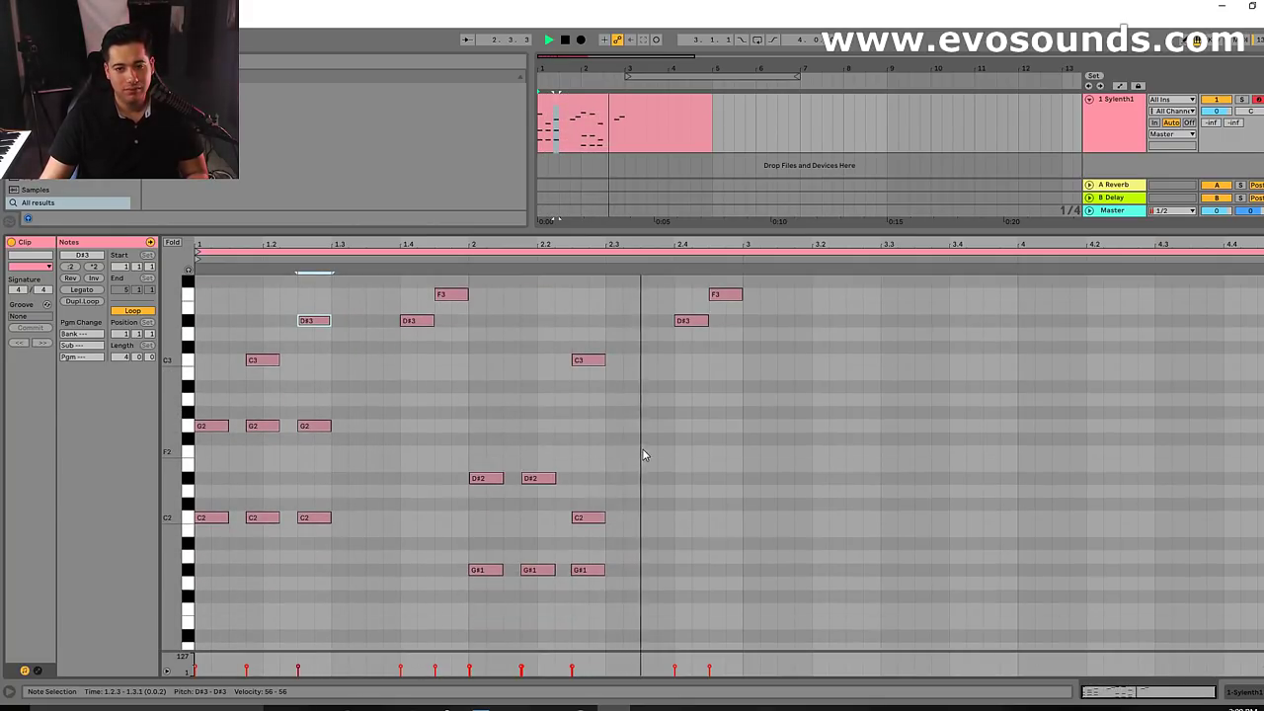
pyautogui.scroll(3, 734, 425)
pyautogui.moveTo(735, 438); pyautogui.dragTo(468, 274)
pyautogui.hotkey('ctrl', 'd')
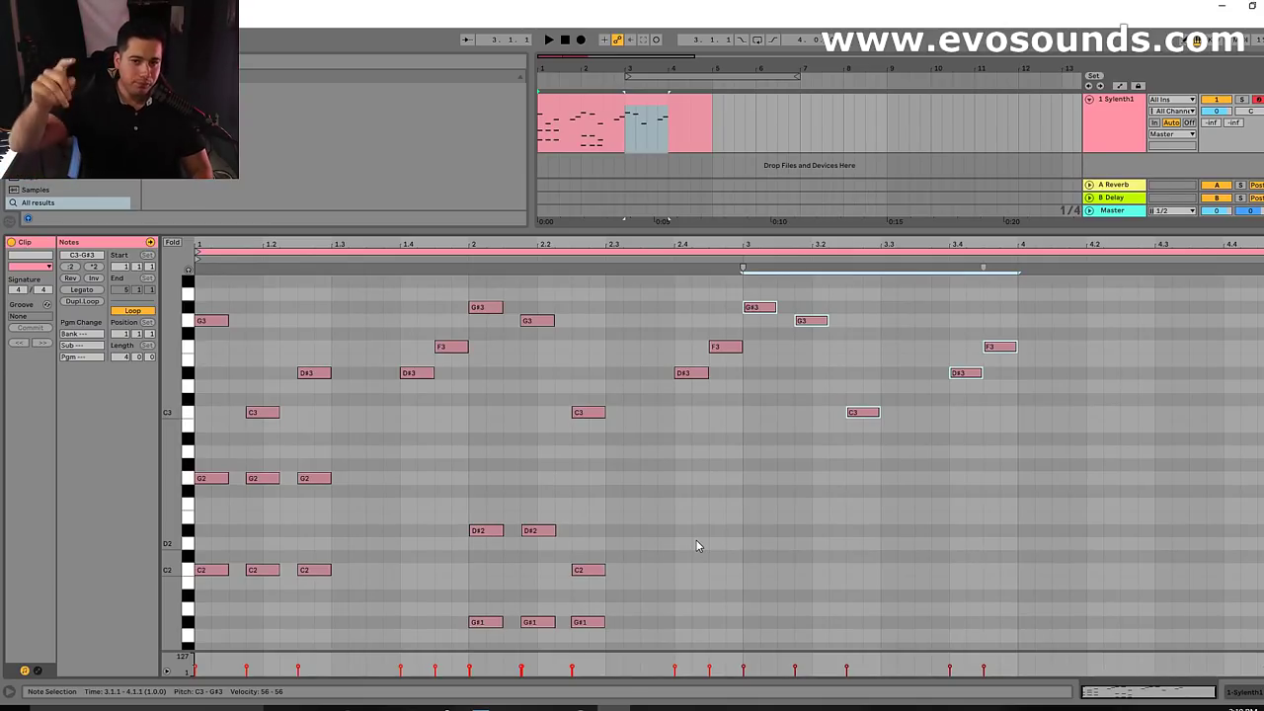
# Lower the third melody note of bar 1, at 1.2.3, to C3 while playing back the melody
pyautogui.scroll(-2, 696, 546)
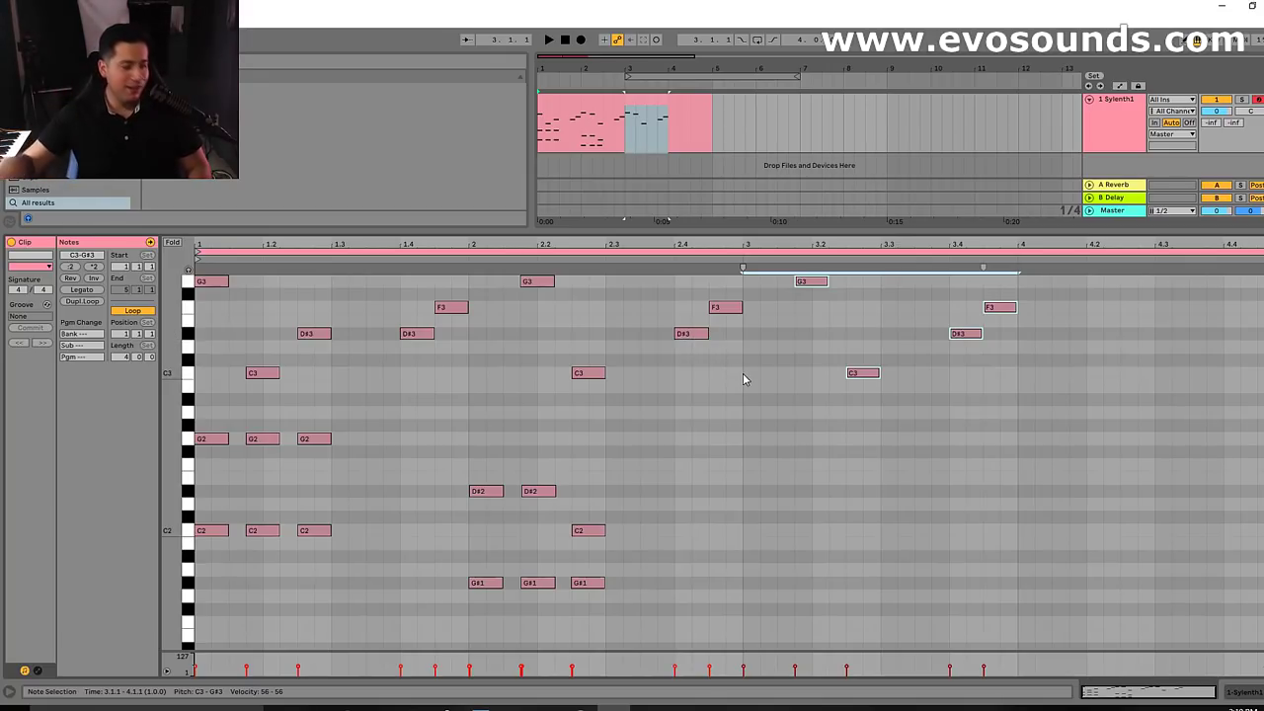
pyautogui.scroll(-2, 742, 375)
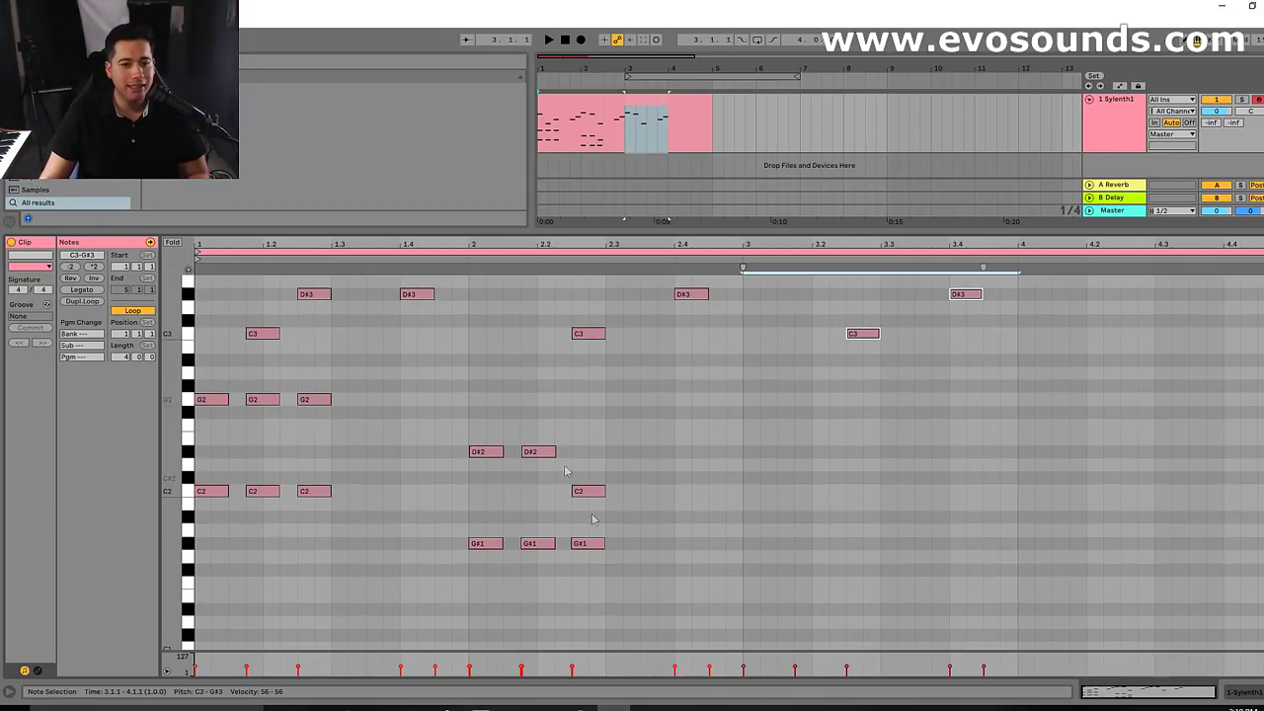
pyautogui.scroll(4, 637, 438)
pyautogui.press('space')
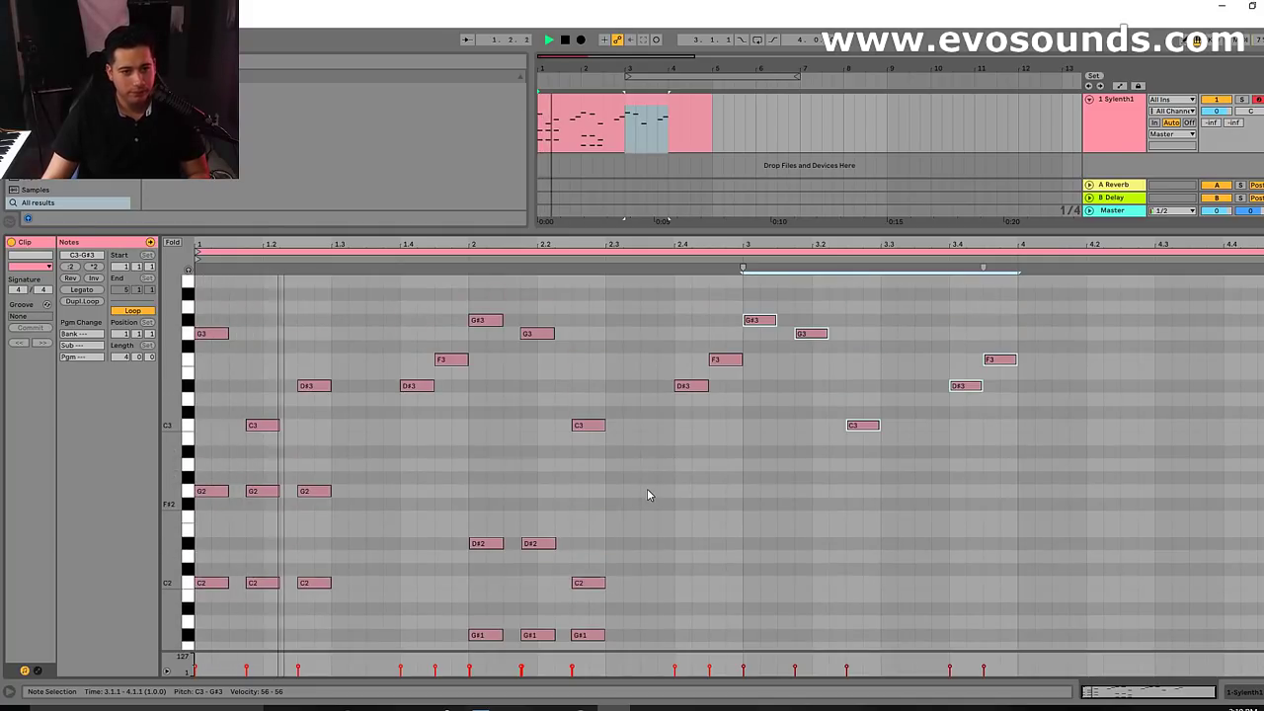
pyautogui.moveTo(316, 385); pyautogui.dragTo(316, 424)
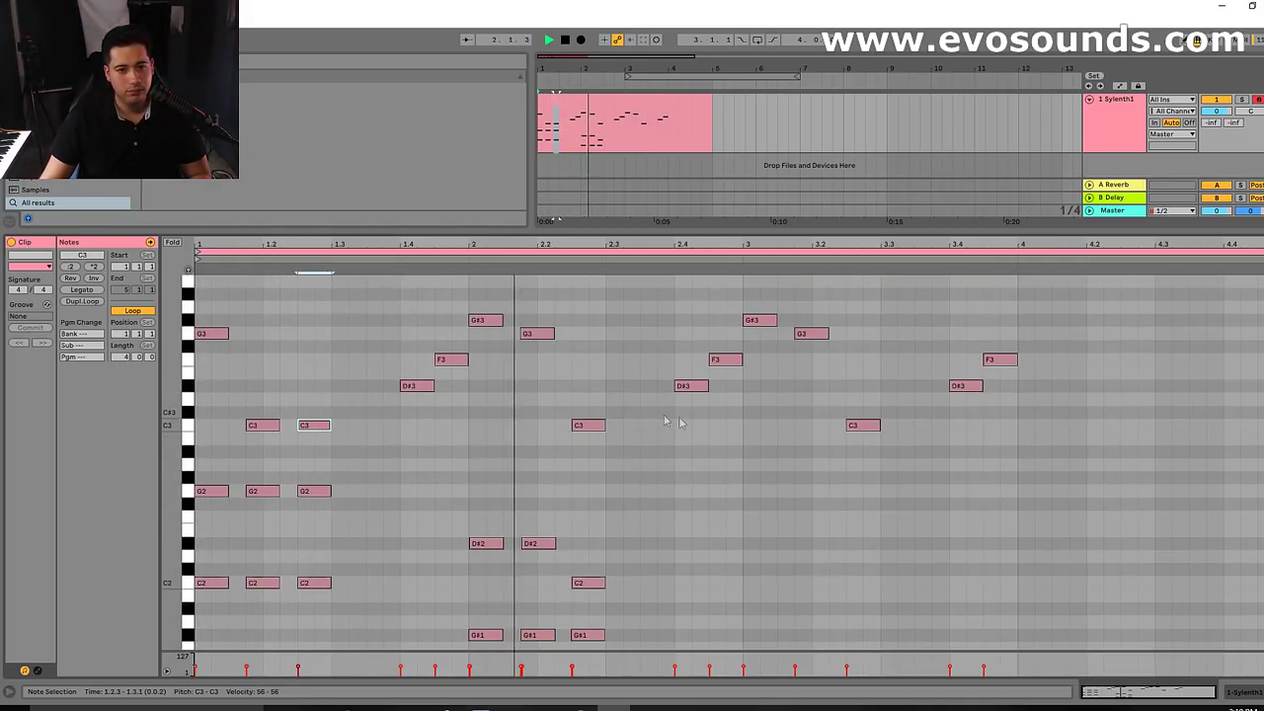
pyautogui.scroll(-1, 733, 474)
pyautogui.scroll(1, 810, 474)
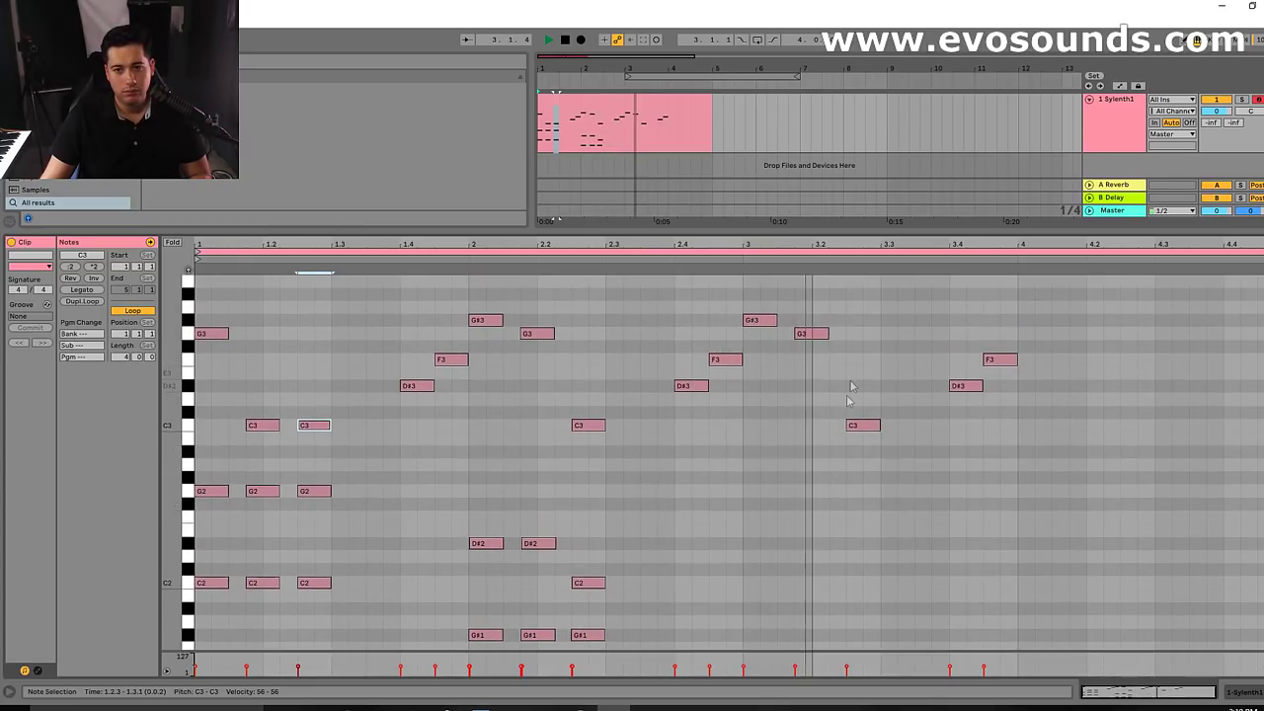
pyautogui.scroll(-2, 805, 467)
pyautogui.scroll(-2, 805, 467)
pyautogui.scroll(3, 760, 445)
# Draw a half-beat chord of F1 and C2 under the G#3 melody note at the start of bar 3 and play it
pyautogui.moveTo(754, 354); pyautogui.dragTo(808, 287)
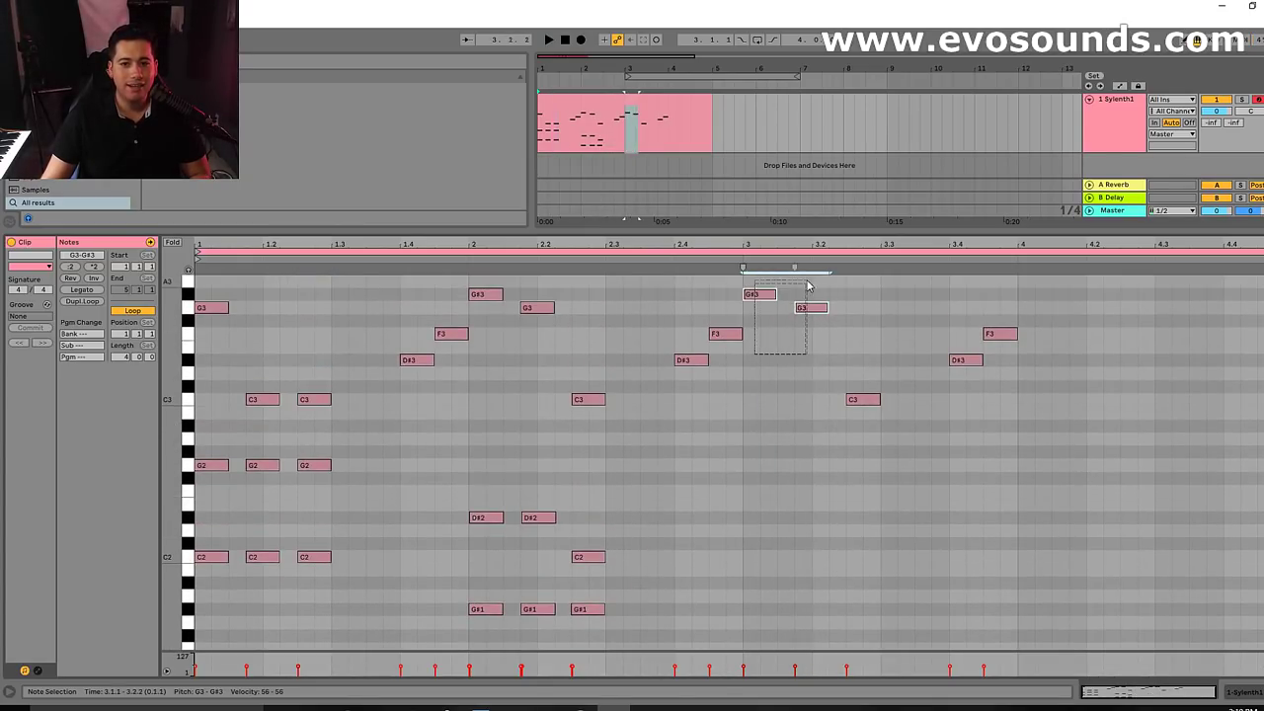
pyautogui.scroll(-2, 720, 540)
pyautogui.moveTo(616, 594); pyautogui.dragTo(478, 442)
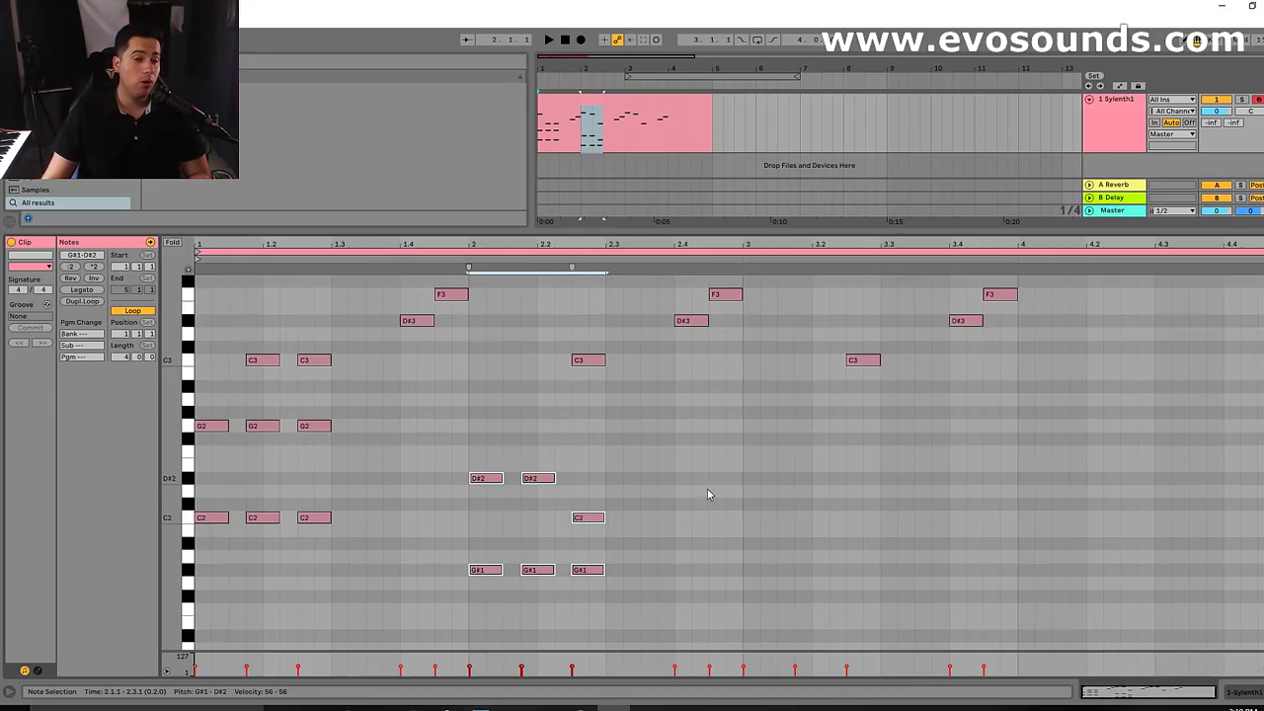
pyautogui.doubleClick(748, 580)
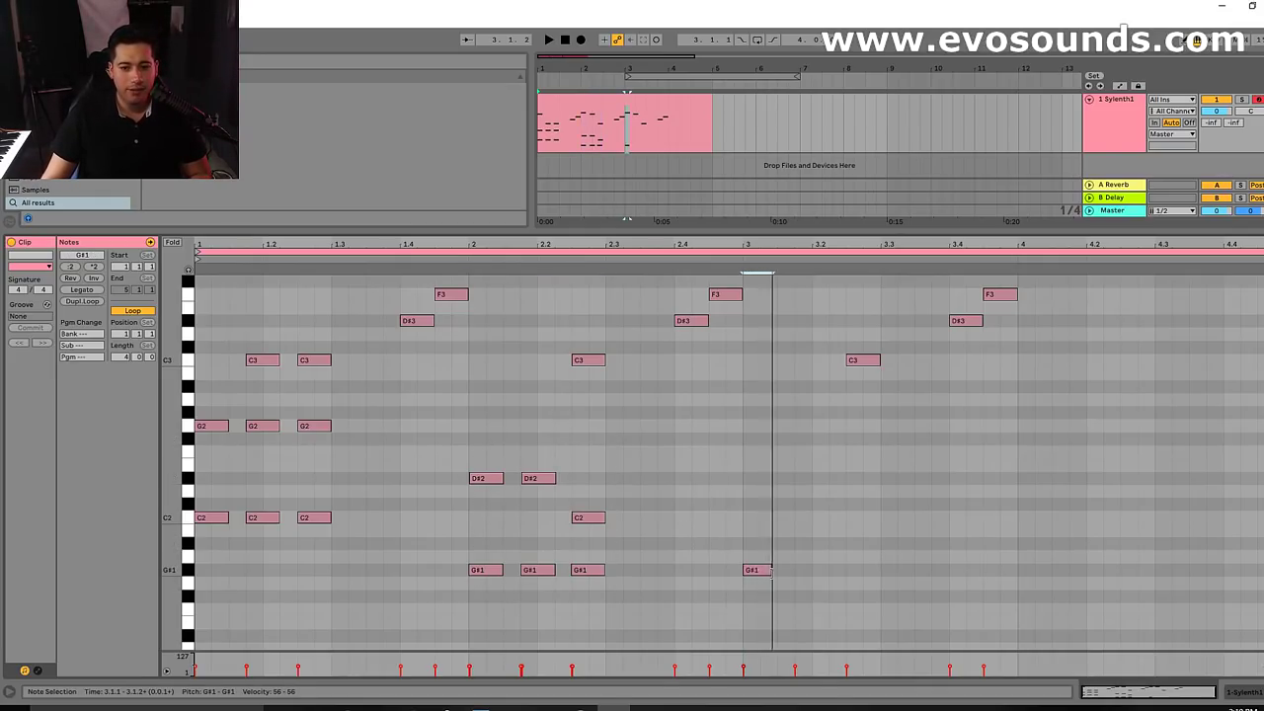
pyautogui.doubleClick(760, 519)
pyautogui.doubleClick(768, 574)
pyautogui.press('space')
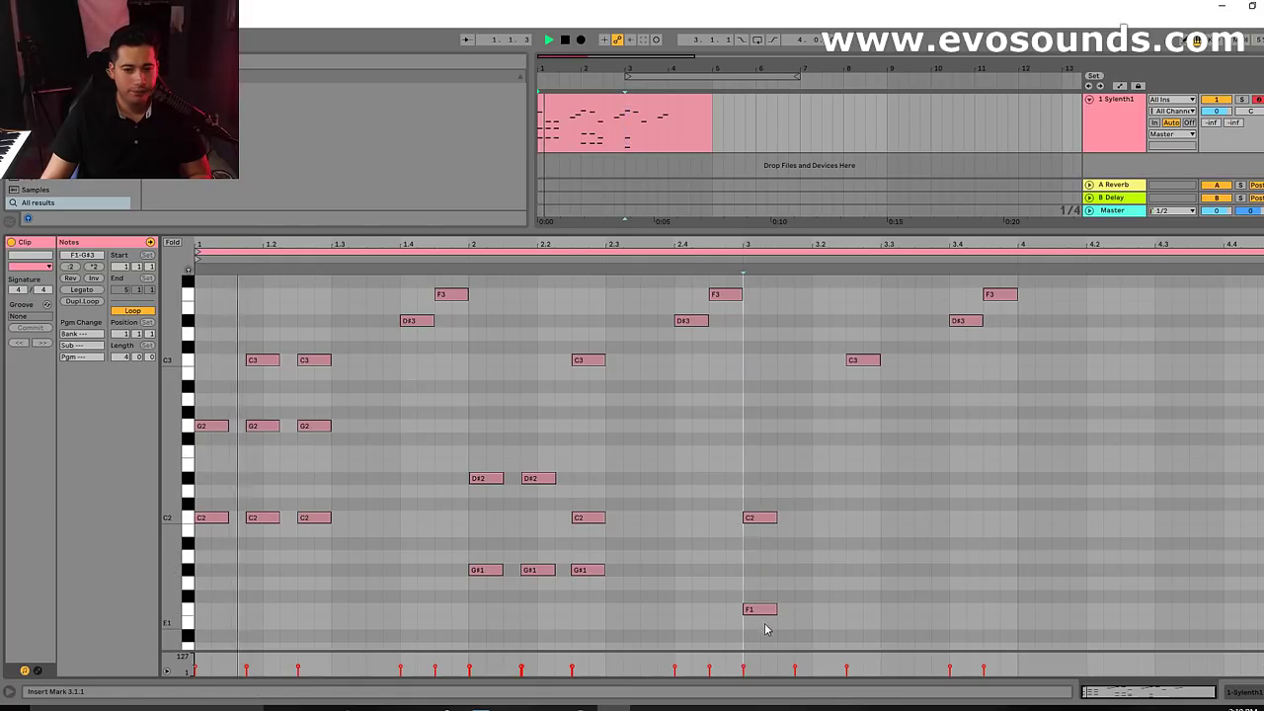
# Repeat the F1 and C2 chord under the G3 and C3 melody notes in bar 3
pyautogui.moveTo(763, 628); pyautogui.dragTo(860, 487)
pyautogui.scroll(-1, 770, 476)
pyautogui.scroll(-1, 772, 480)
pyautogui.scroll(2, 807, 565)
pyautogui.scroll(-1, 807, 556)
pyautogui.scroll(1, 837, 581)
pyautogui.moveTo(699, 632); pyautogui.dragTo(933, 638)
pyautogui.moveTo(769, 635); pyautogui.dragTo(767, 599)
pyautogui.scroll(-2, 724, 622)
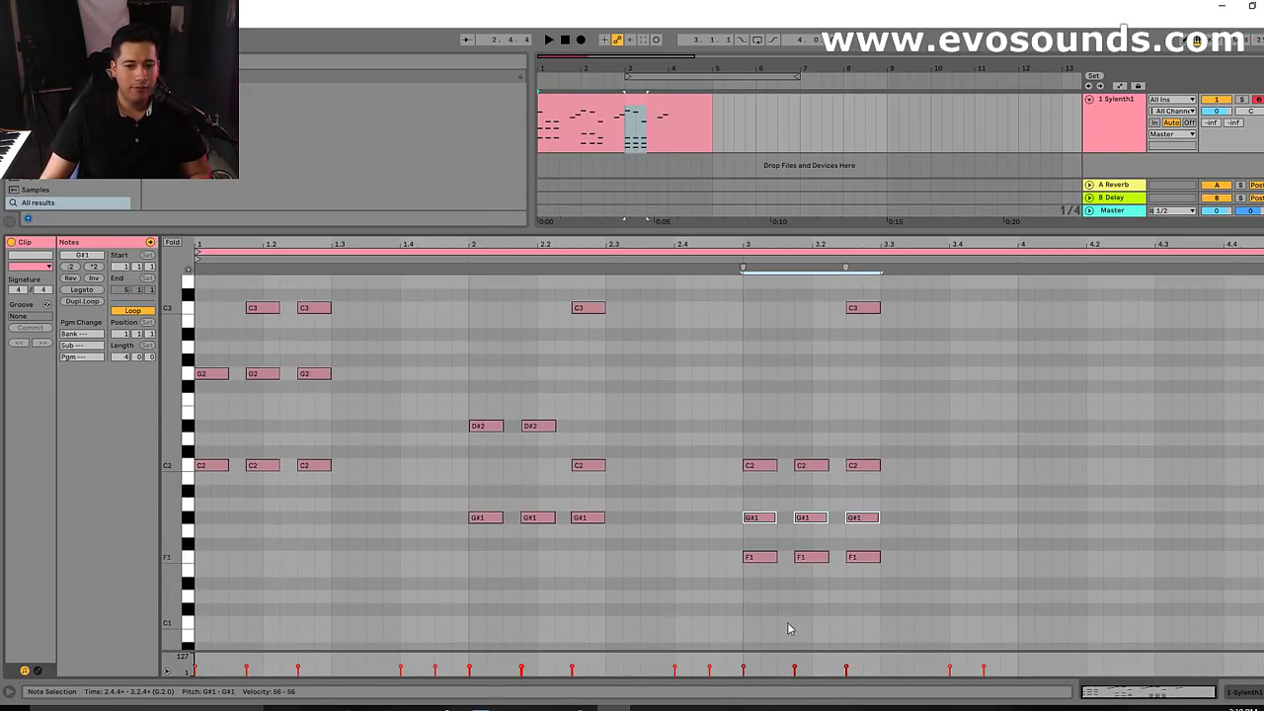
pyautogui.moveTo(680, 573); pyautogui.dragTo(873, 475)
pyautogui.moveTo(755, 593); pyautogui.dragTo(901, 434)
pyautogui.moveTo(733, 533); pyautogui.dragTo(897, 508)
pyautogui.press('Delete')
# Play back the three bars and add a half-beat C3 melody note at the start of bar 4
pyautogui.press('space')
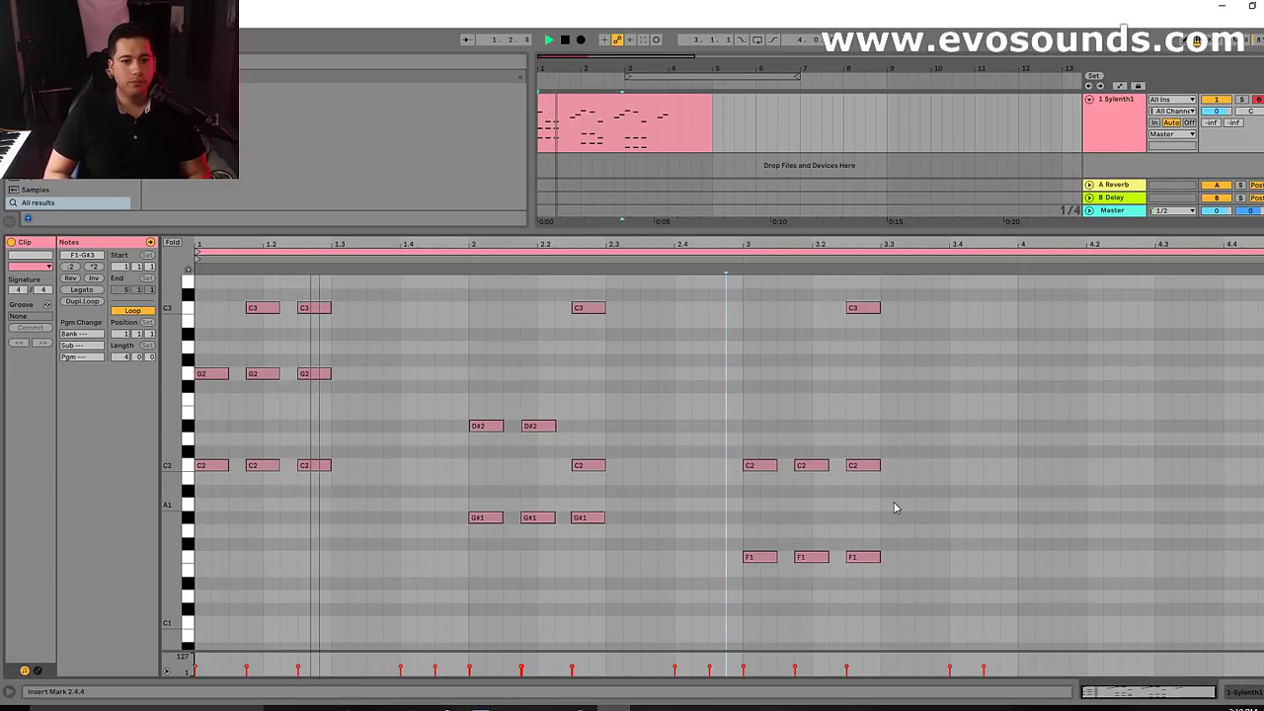
pyautogui.scroll(2, 785, 456)
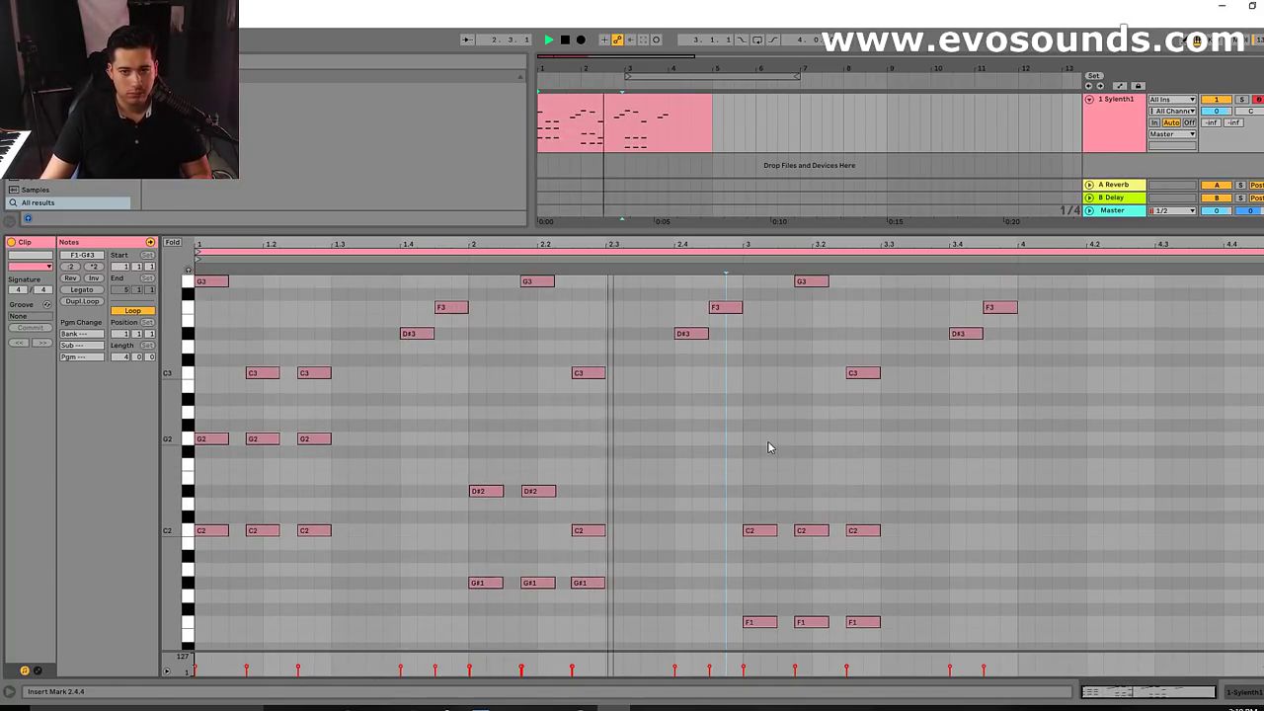
pyautogui.scroll(2, 768, 440)
pyautogui.scroll(-4, 795, 440)
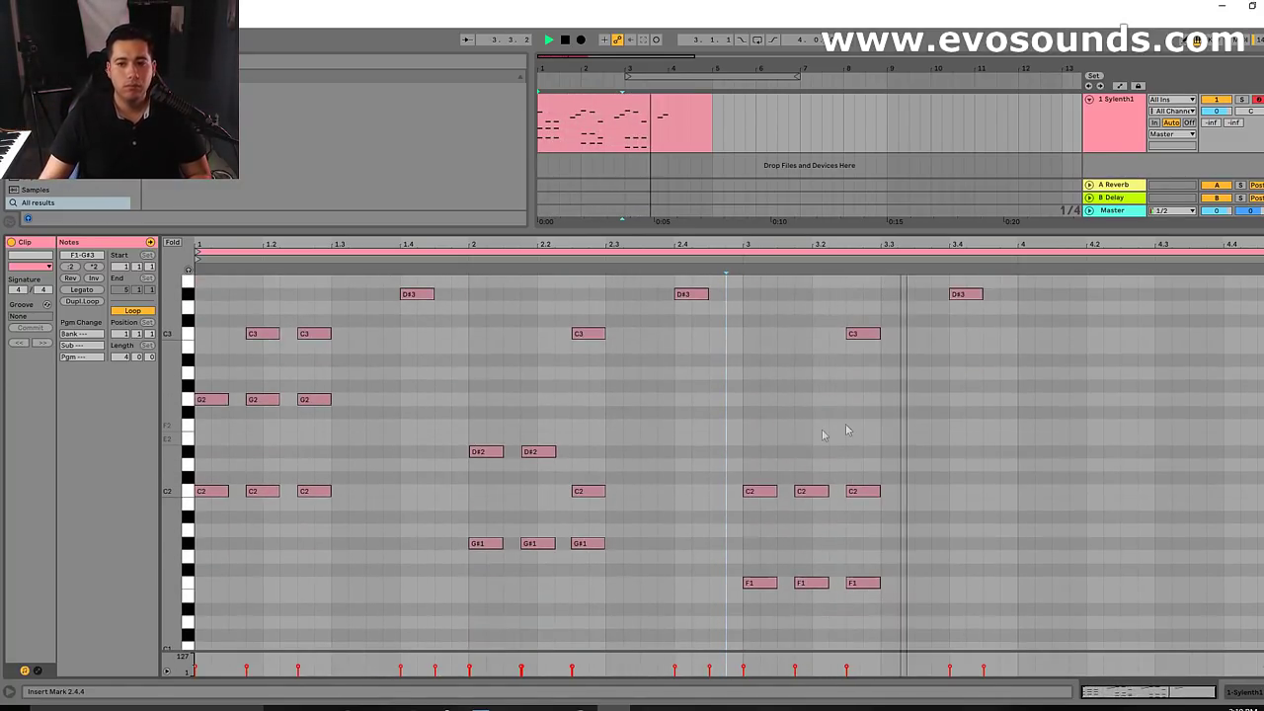
pyautogui.scroll(3, 1003, 419)
pyautogui.click(1000, 339)
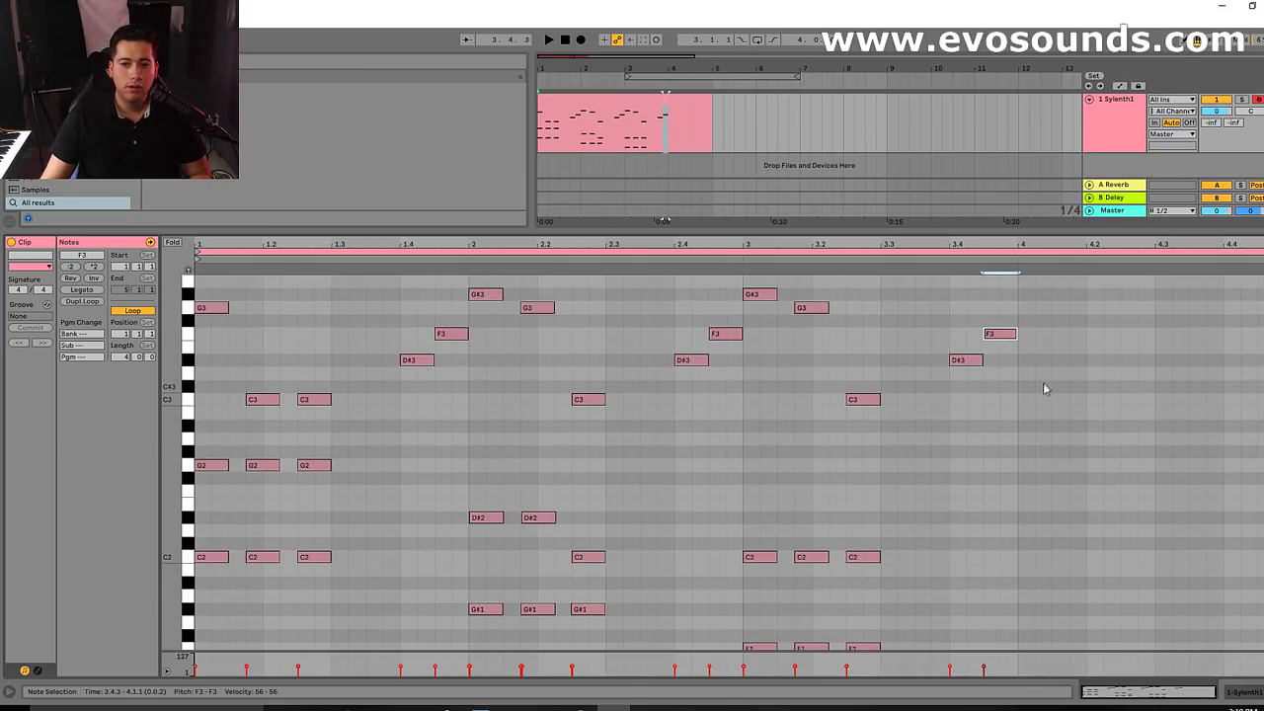
pyautogui.scroll(-2, 1047, 386)
pyautogui.scroll(2, 1035, 395)
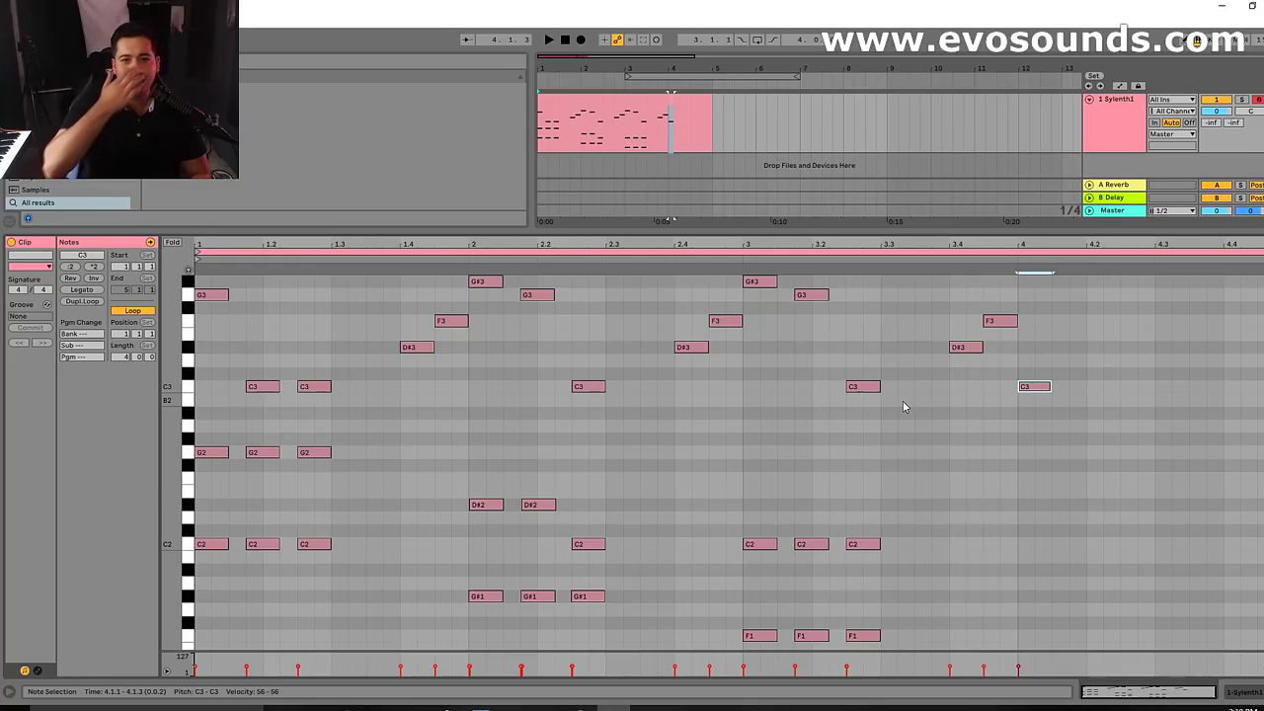
# Audition the progression and raise the melody note at the start of bar 4 to D3
pyautogui.scroll(3, 907, 403)
pyautogui.moveTo(477, 305); pyautogui.dragTo(663, 505)
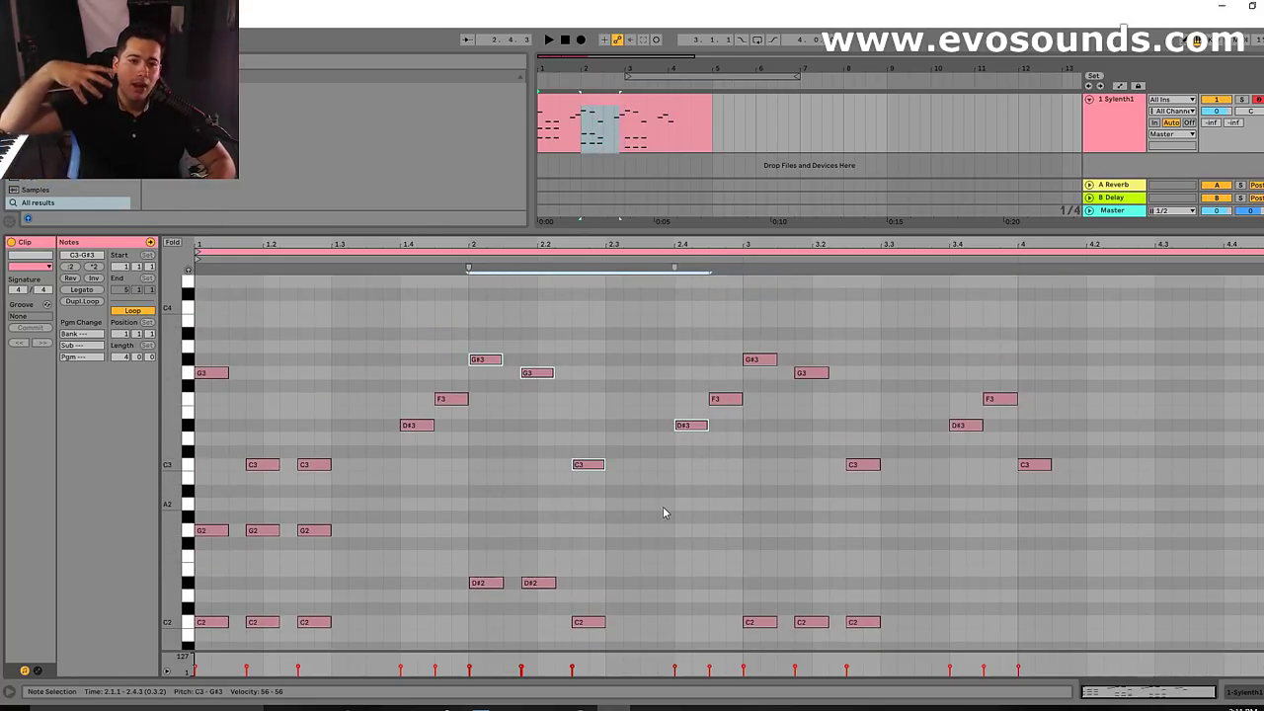
pyautogui.press('space')
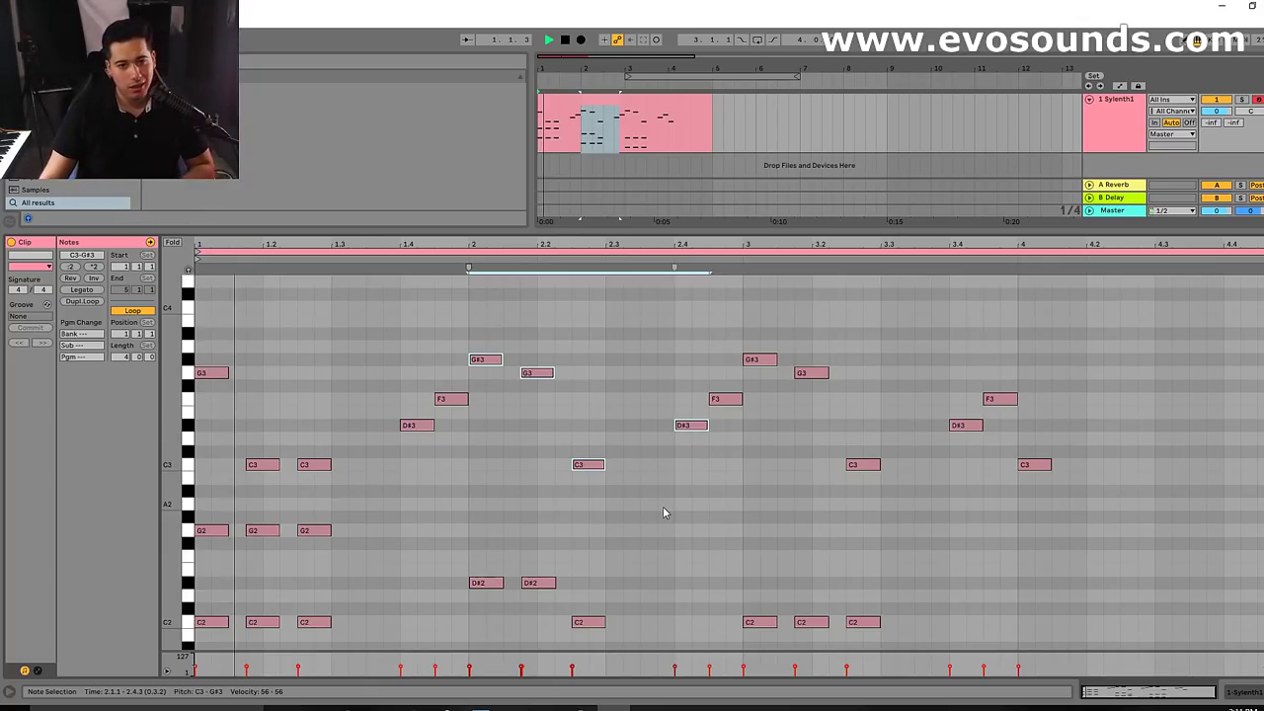
pyautogui.scroll(-3, 632, 494)
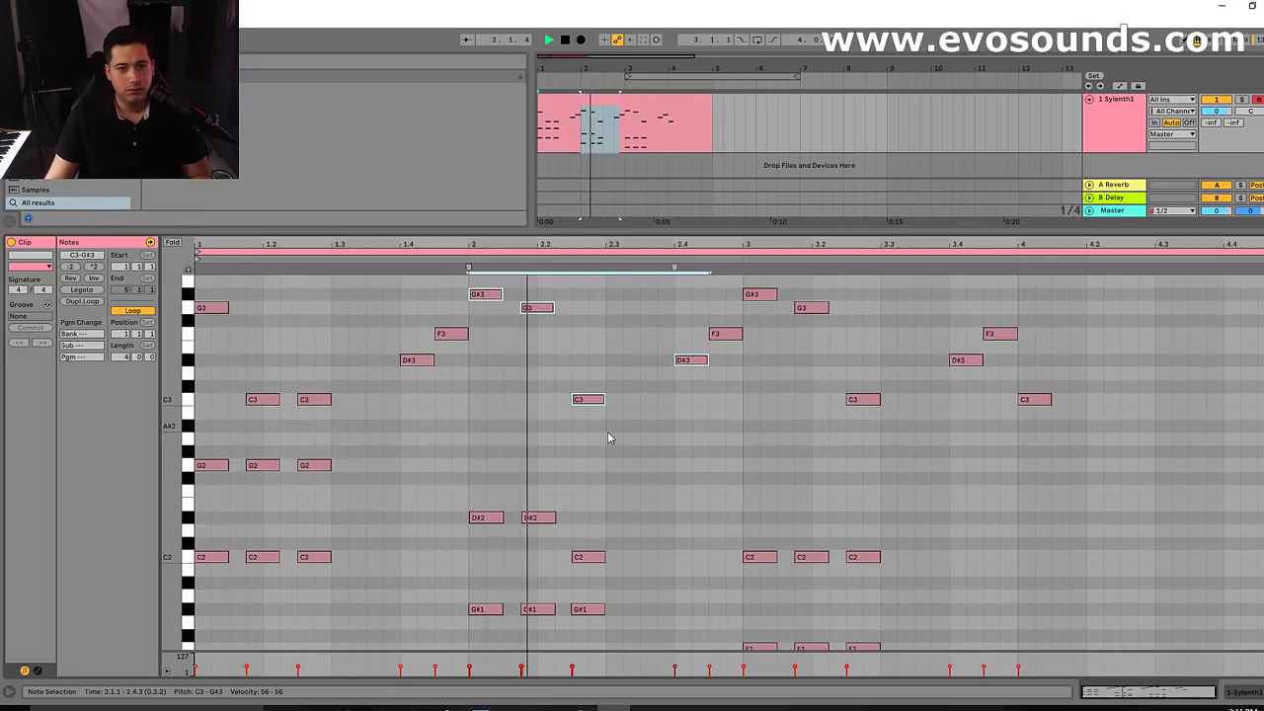
pyautogui.scroll(-2, 692, 435)
pyautogui.scroll(1, 888, 446)
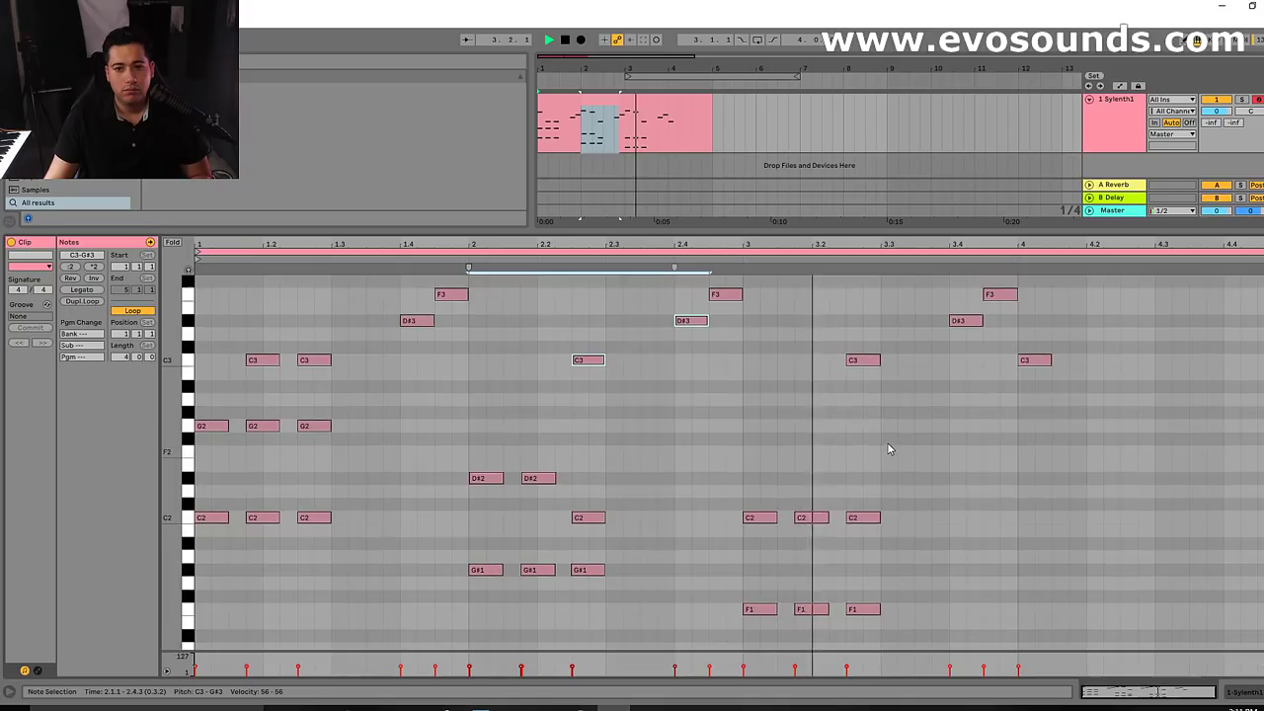
pyautogui.click(1035, 361)
pyautogui.press('space')
pyautogui.click(1032, 333)
pyautogui.press('space')
pyautogui.scroll(-4, 934, 510)
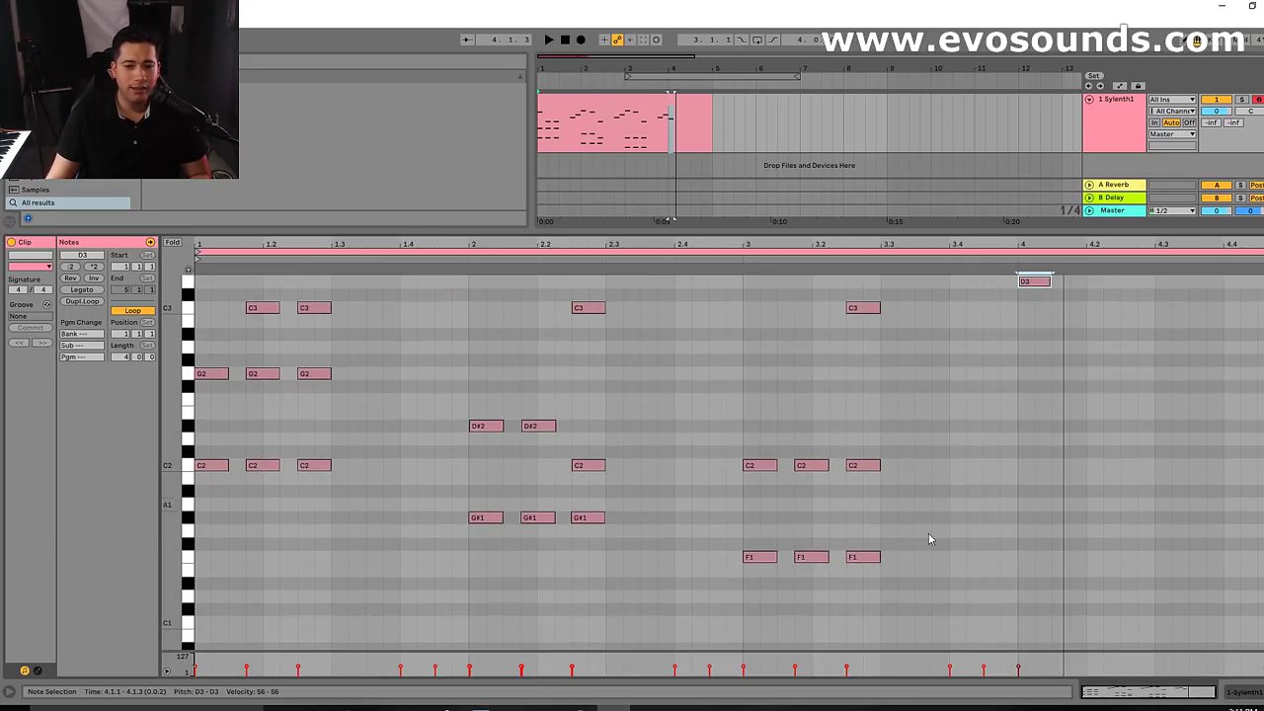
# Draw a half-beat chord of G1 and D2 under the D3 melody note at the start of bar 4 and play it
pyautogui.click(1028, 567)
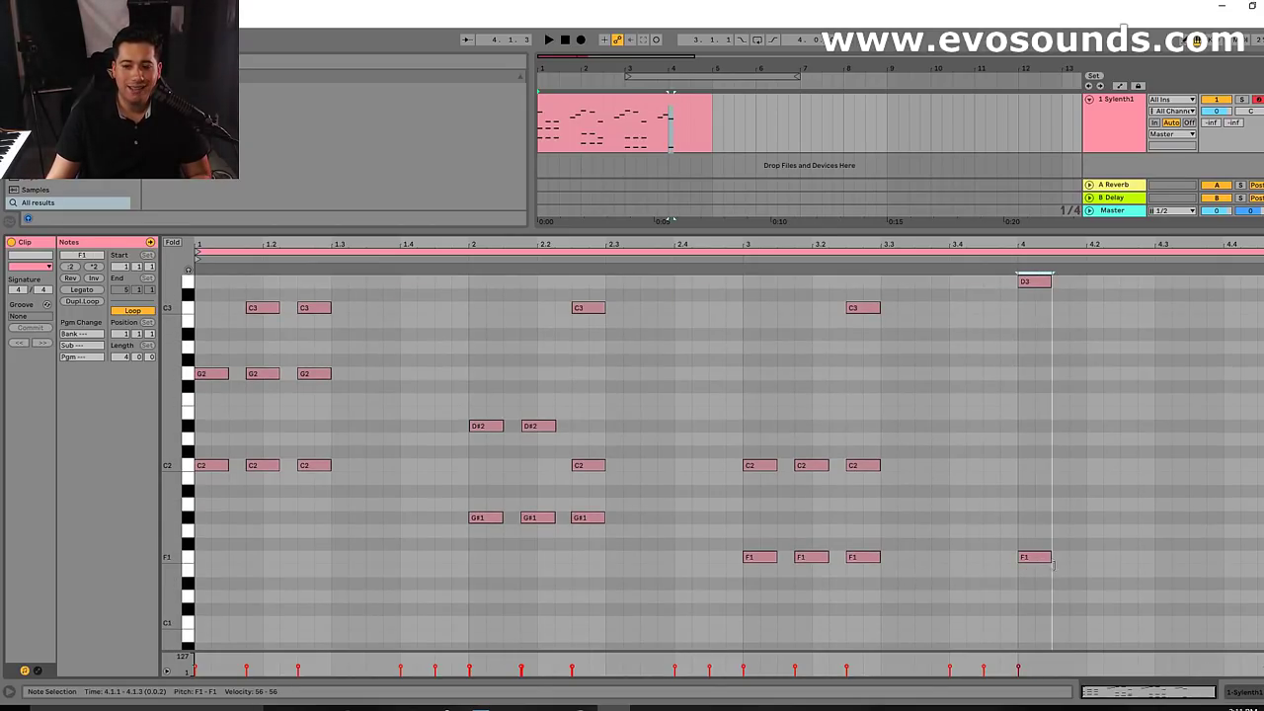
pyautogui.doubleClick(1037, 467)
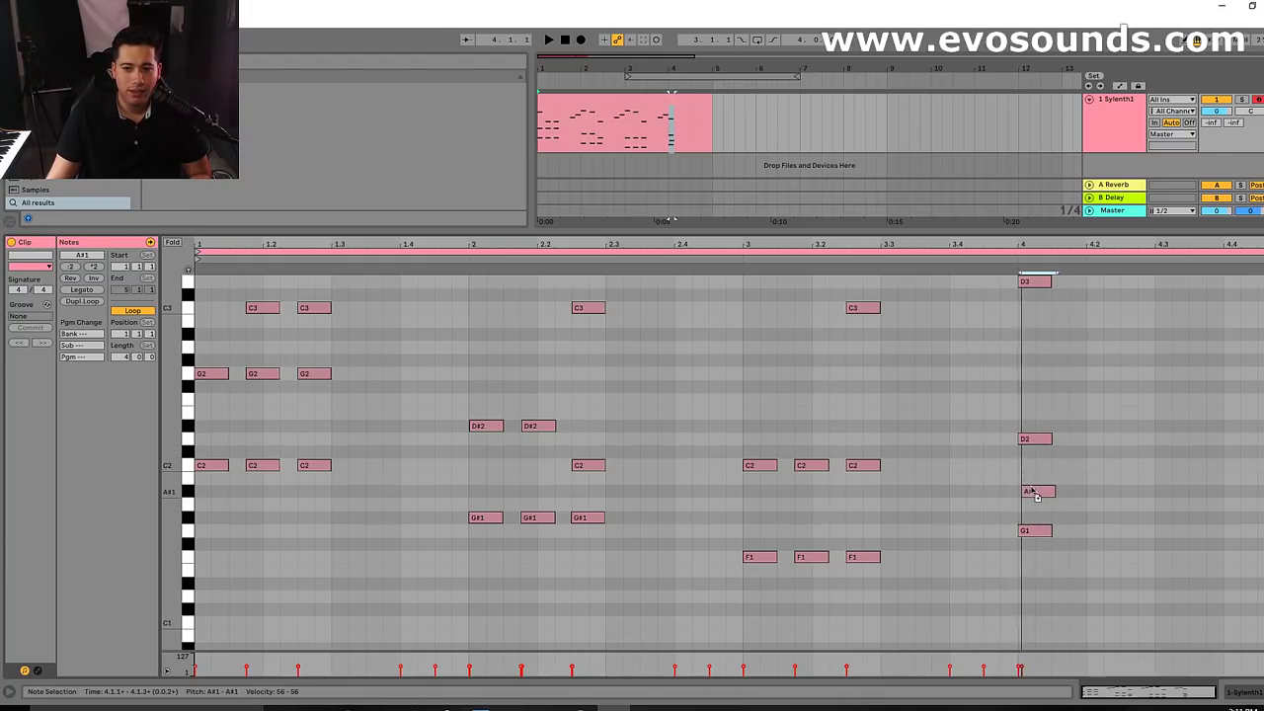
pyautogui.scroll(5, 1055, 591)
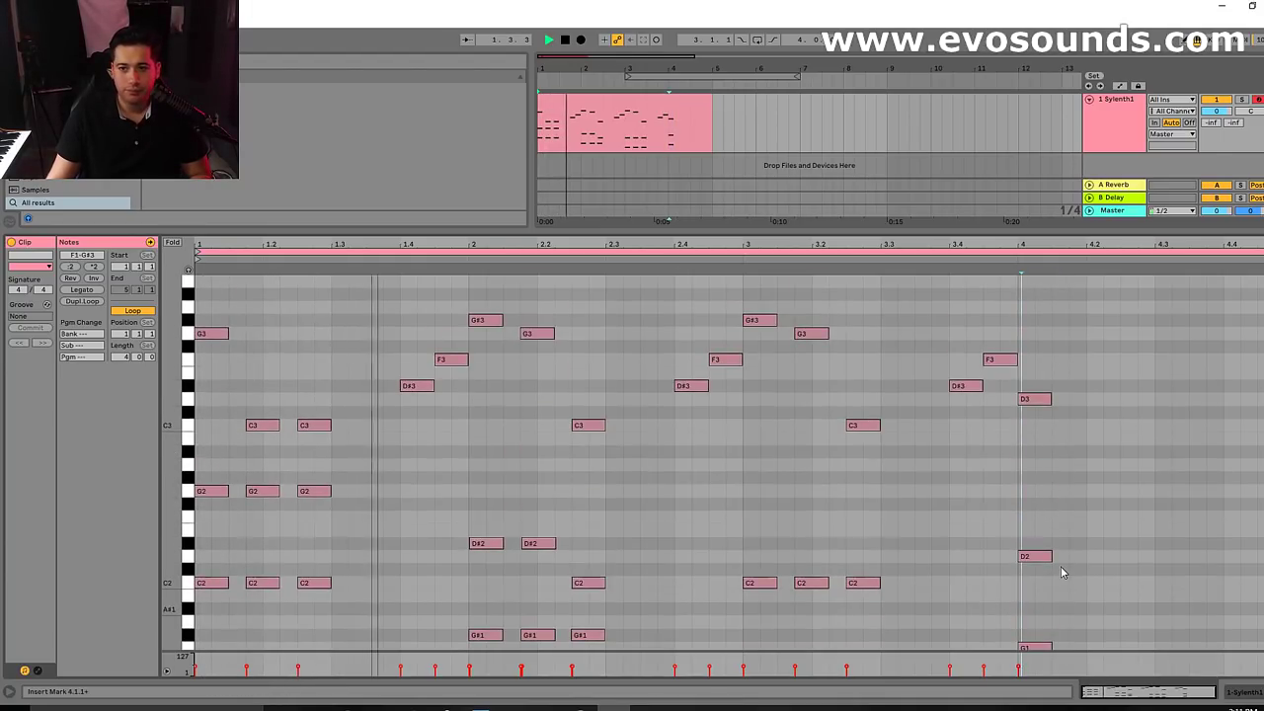
# Set the grid to Narrowest and trim the G1 and D2 chord notes at the start of bar 4 to half a beat
pyautogui.scroll(-4, 1059, 594)
pyautogui.scroll(2, 1059, 593)
pyautogui.scroll(-3, 1053, 598)
pyautogui.moveTo(1034, 611); pyautogui.dragTo(1034, 497)
pyautogui.moveTo(1034, 496); pyautogui.dragTo(1054, 493)
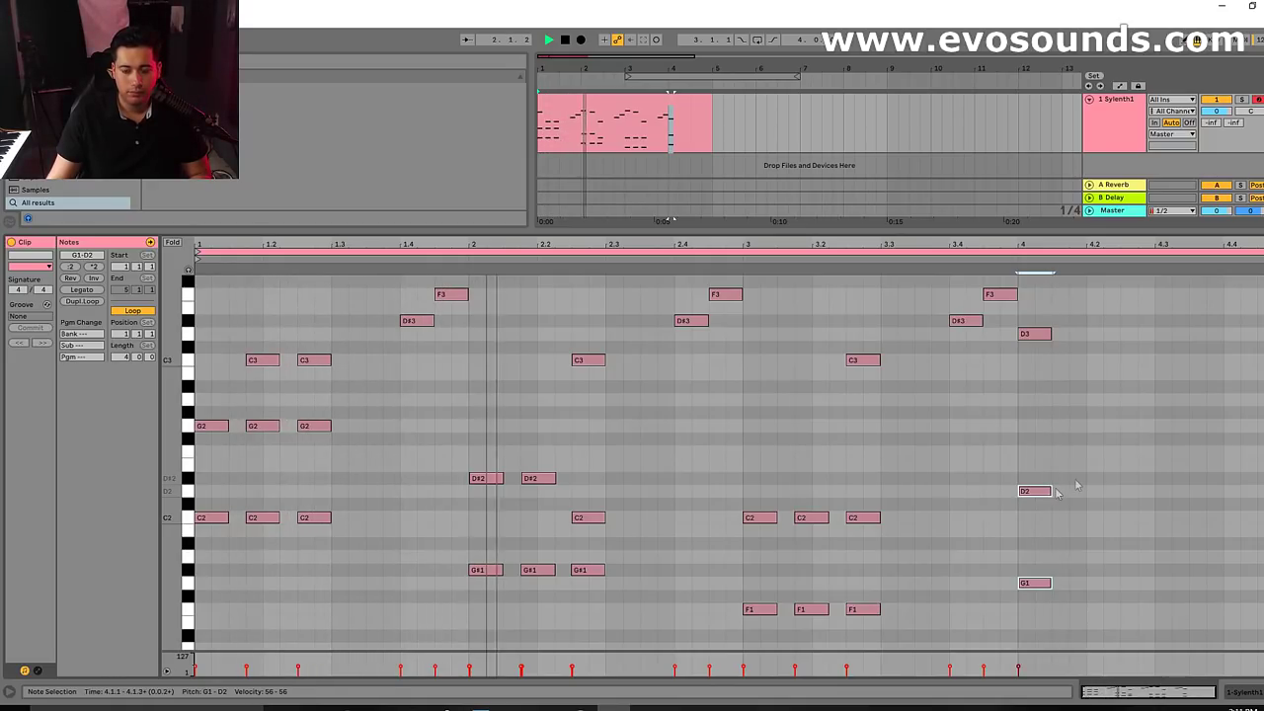
pyautogui.rightClick(903, 398)
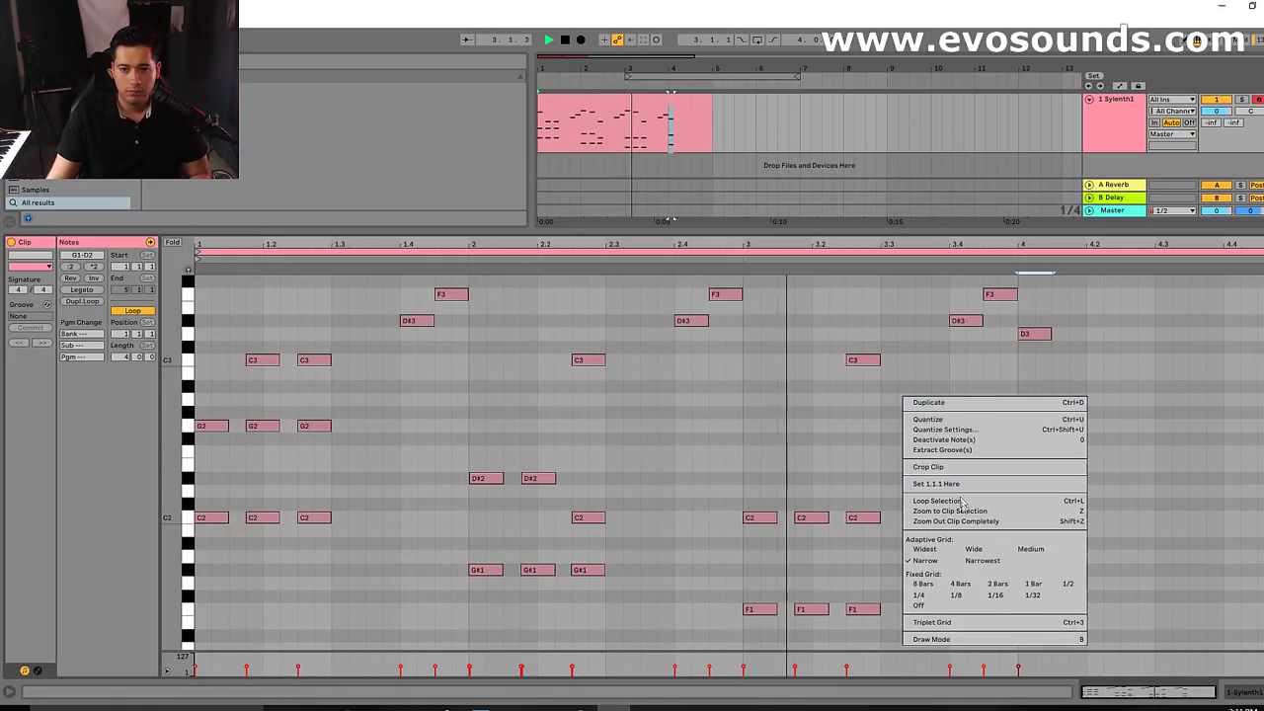
pyautogui.click(977, 561)
pyautogui.moveTo(1040, 439); pyautogui.dragTo(1052, 492)
pyautogui.moveTo(1052, 583); pyautogui.dragTo(1051, 584)
pyautogui.press('space')
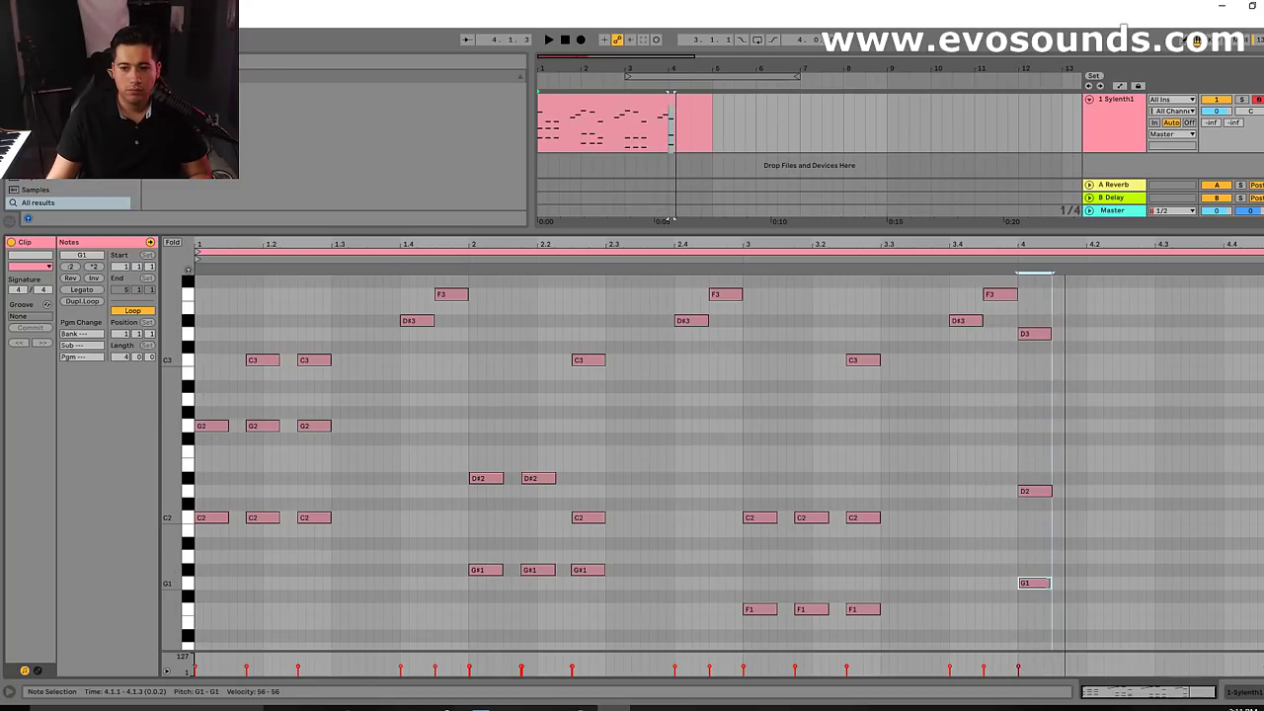
# Copy the G1 and D2 chord and the D3 melody note to position 4.1.4 in bar 4
pyautogui.moveTo(1037, 467); pyautogui.dragTo(1049, 613)
pyautogui.moveTo(1029, 586); pyautogui.dragTo(1080, 593)
pyautogui.scroll(3, 1080, 507)
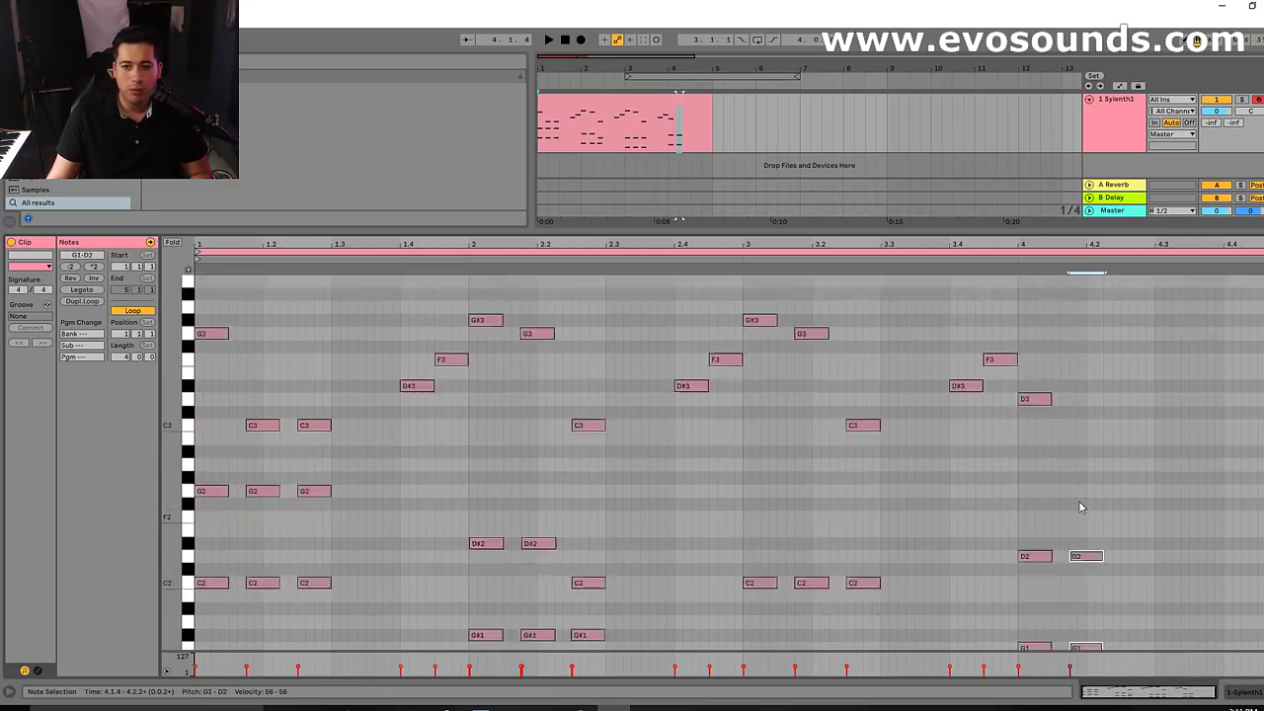
pyautogui.moveTo(1042, 426); pyautogui.dragTo(1055, 427)
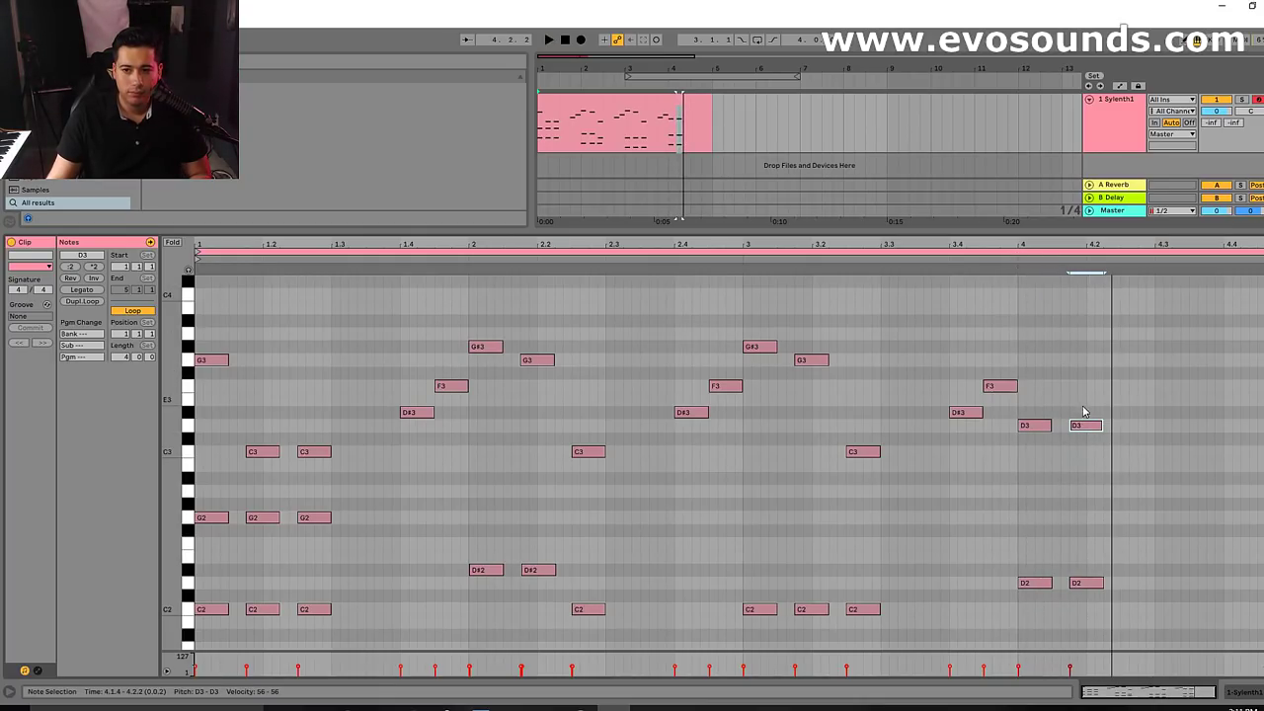
# Play back the melody from the start and select the G1 and D2 chord notes in bar 4
pyautogui.scroll(-2, 1085, 432)
pyautogui.click(1082, 361)
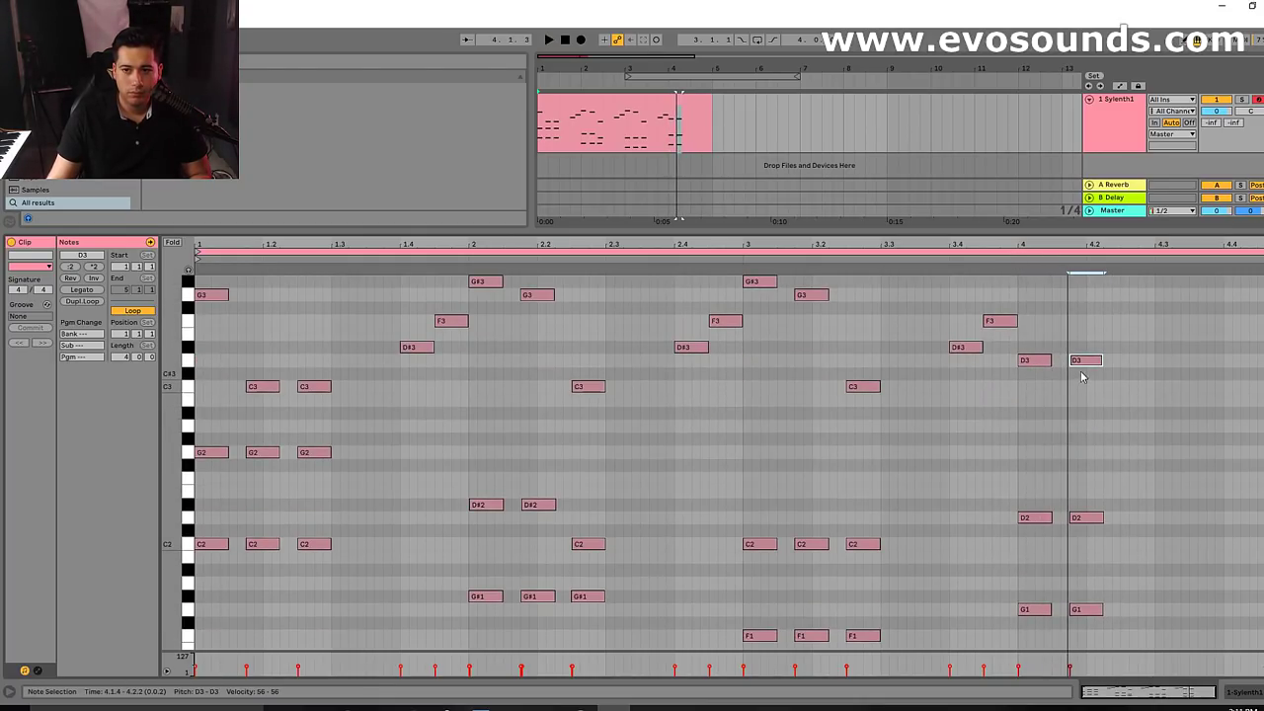
pyautogui.click(1091, 404)
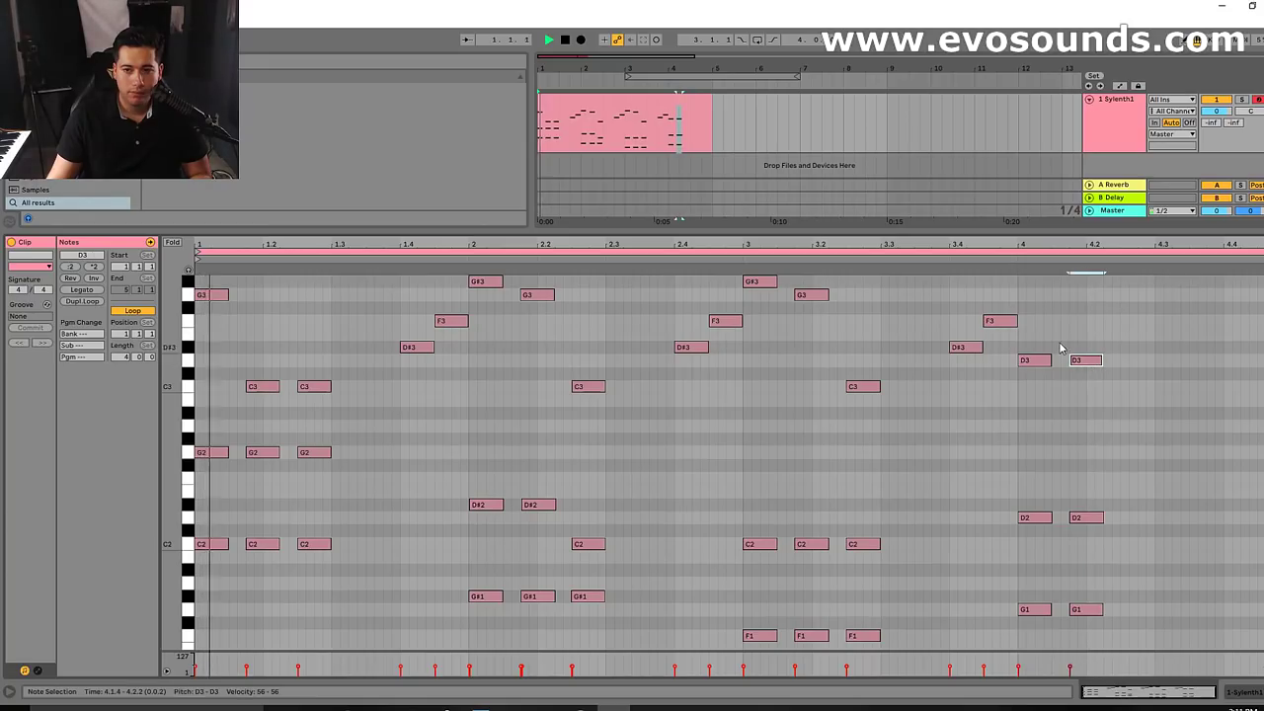
pyautogui.click(962, 268)
pyautogui.press('space')
pyautogui.press('space')
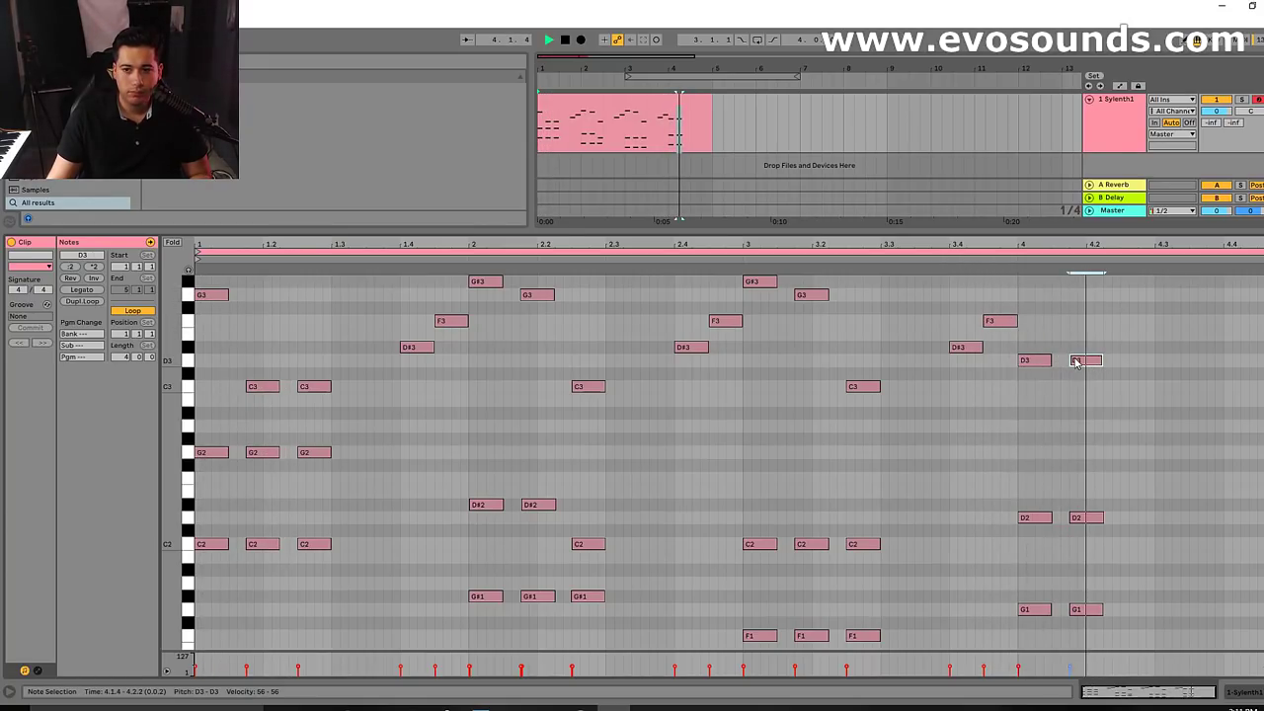
pyautogui.scroll(-2, 963, 474)
pyautogui.moveTo(1010, 422); pyautogui.dragTo(1078, 543)
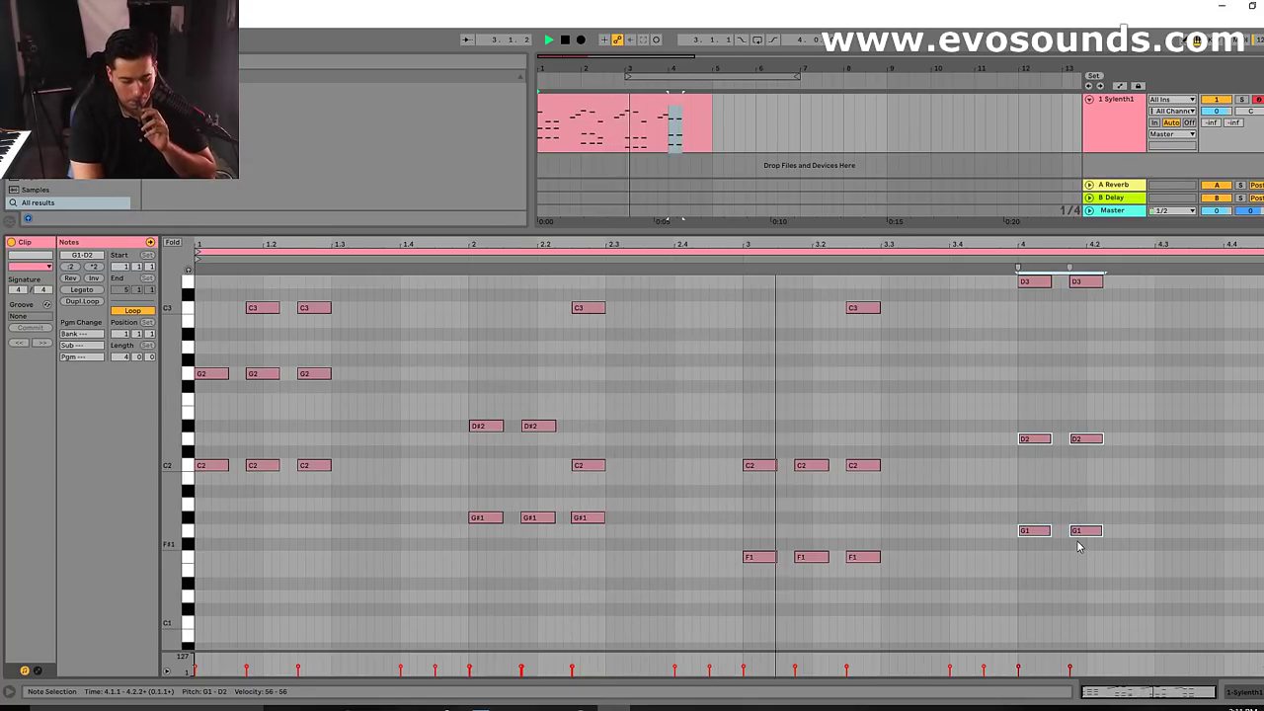
pyautogui.scroll(3, 1079, 541)
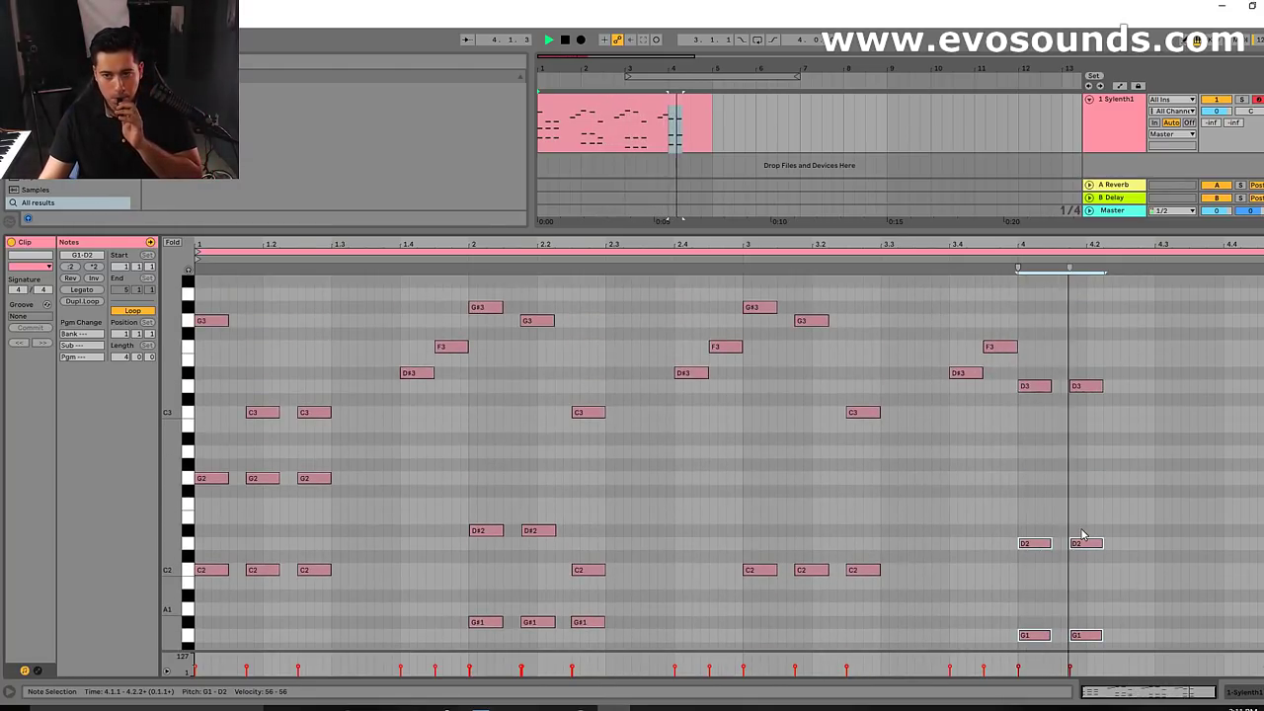
pyautogui.scroll(-1, 1081, 534)
pyautogui.moveTo(1104, 414); pyautogui.dragTo(1033, 355)
pyautogui.scroll(-2, 1103, 477)
pyautogui.moveTo(1105, 593); pyautogui.dragTo(991, 431)
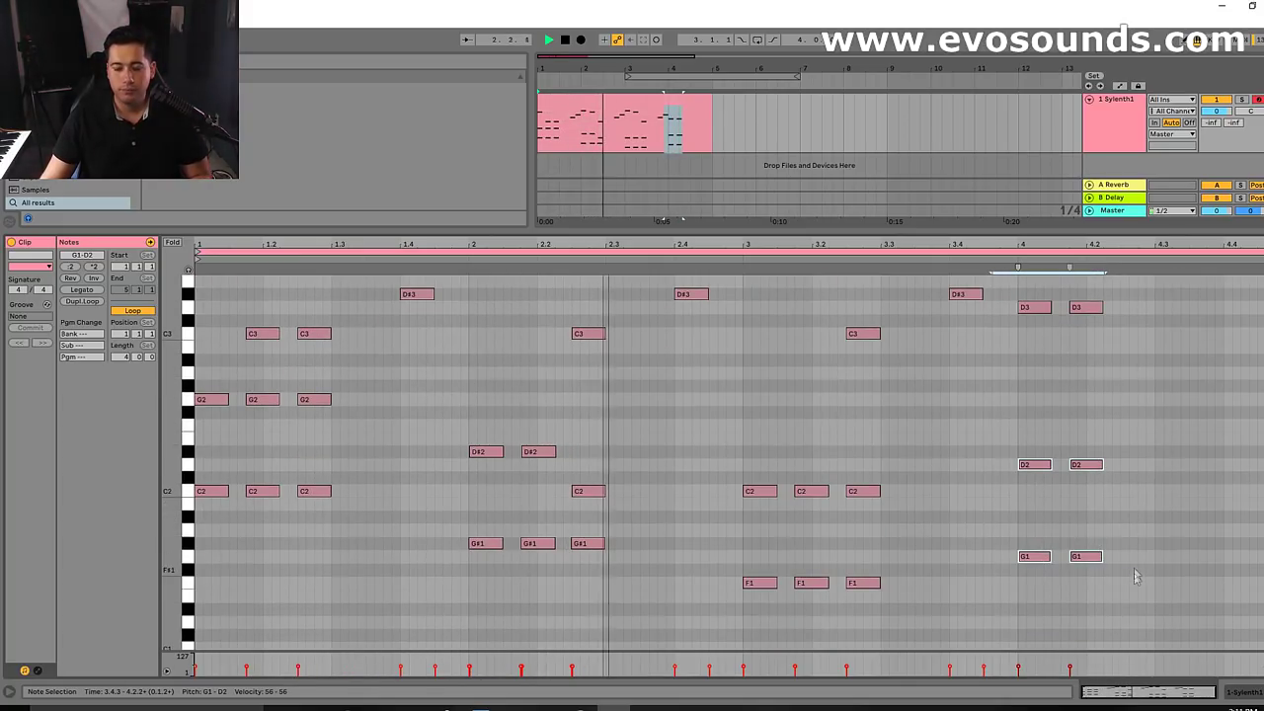
# Add two half-beat D3 melody notes at 4.2.3 and 4.3.1 and play back the result
pyautogui.scroll(2, 1134, 553)
pyautogui.doubleClick(1136, 375)
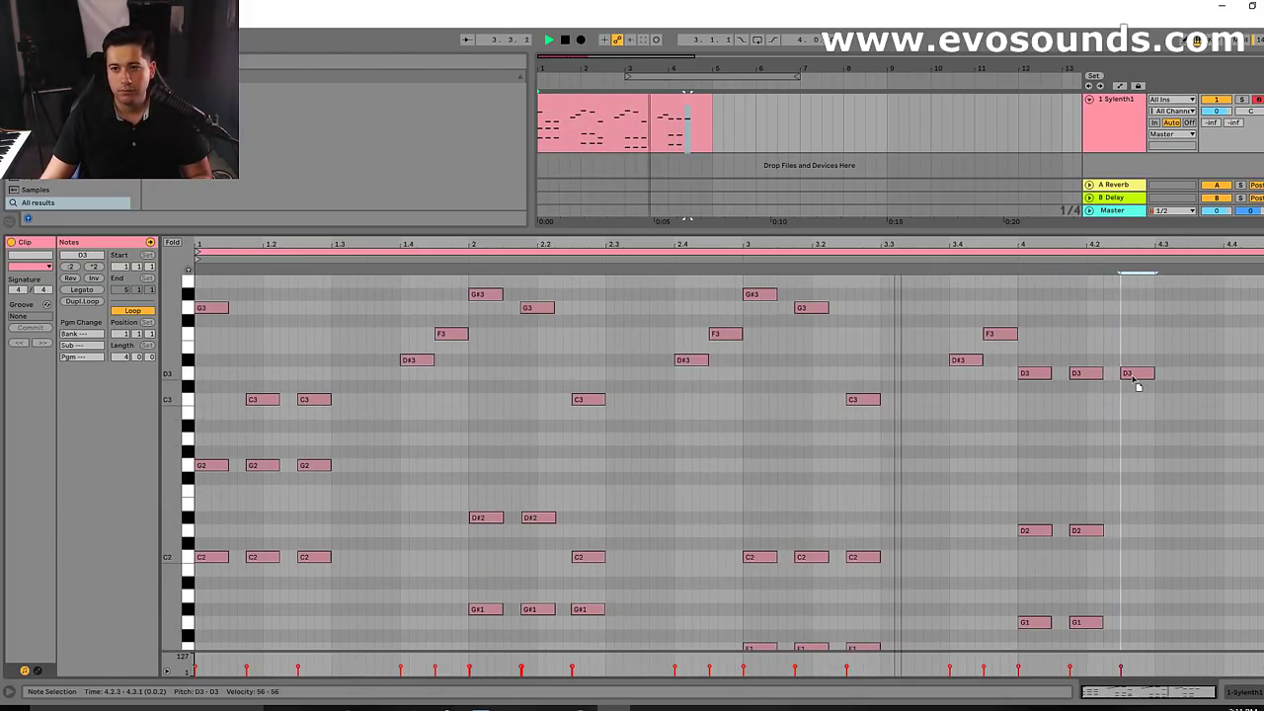
pyautogui.doubleClick(1170, 378)
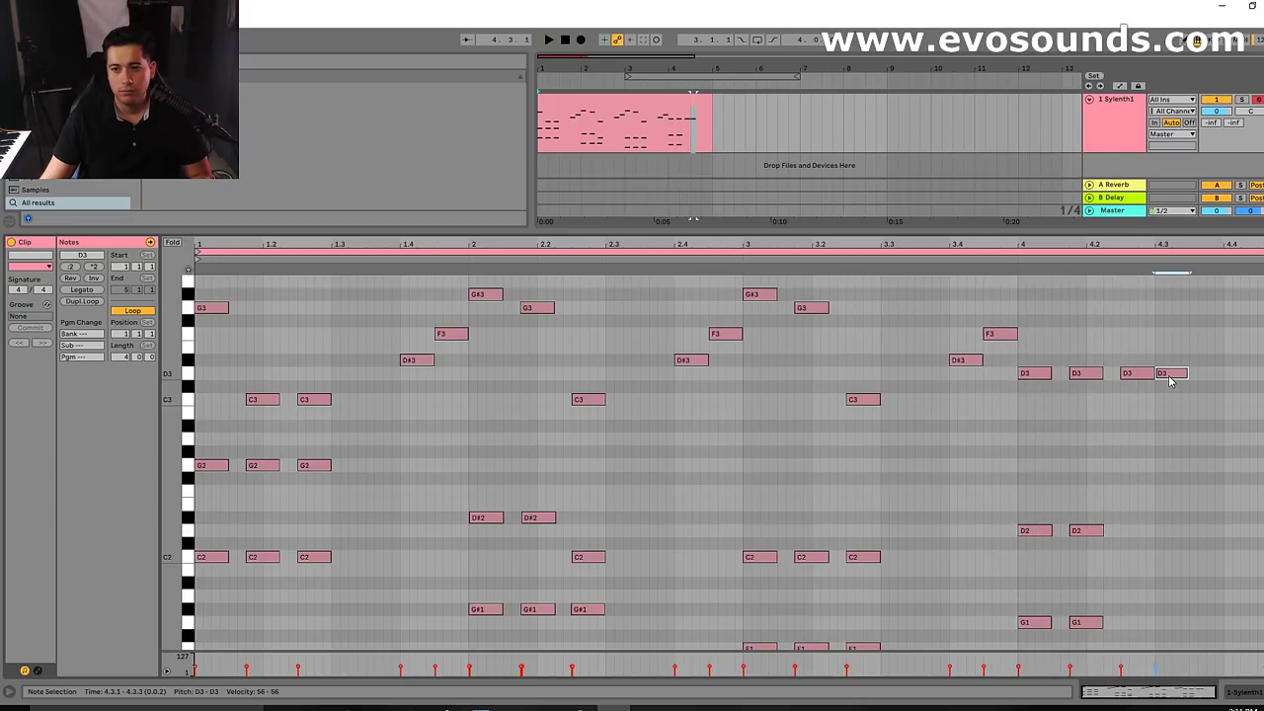
pyautogui.press('space')
# Continue the bar 4 melody with F3 at 4.3.3, a short D#3 at 4.4.1 and a short A#2 at 4.4.2
pyautogui.moveTo(1182, 376); pyautogui.dragTo(1207, 336)
pyautogui.doubleClick(1207, 375)
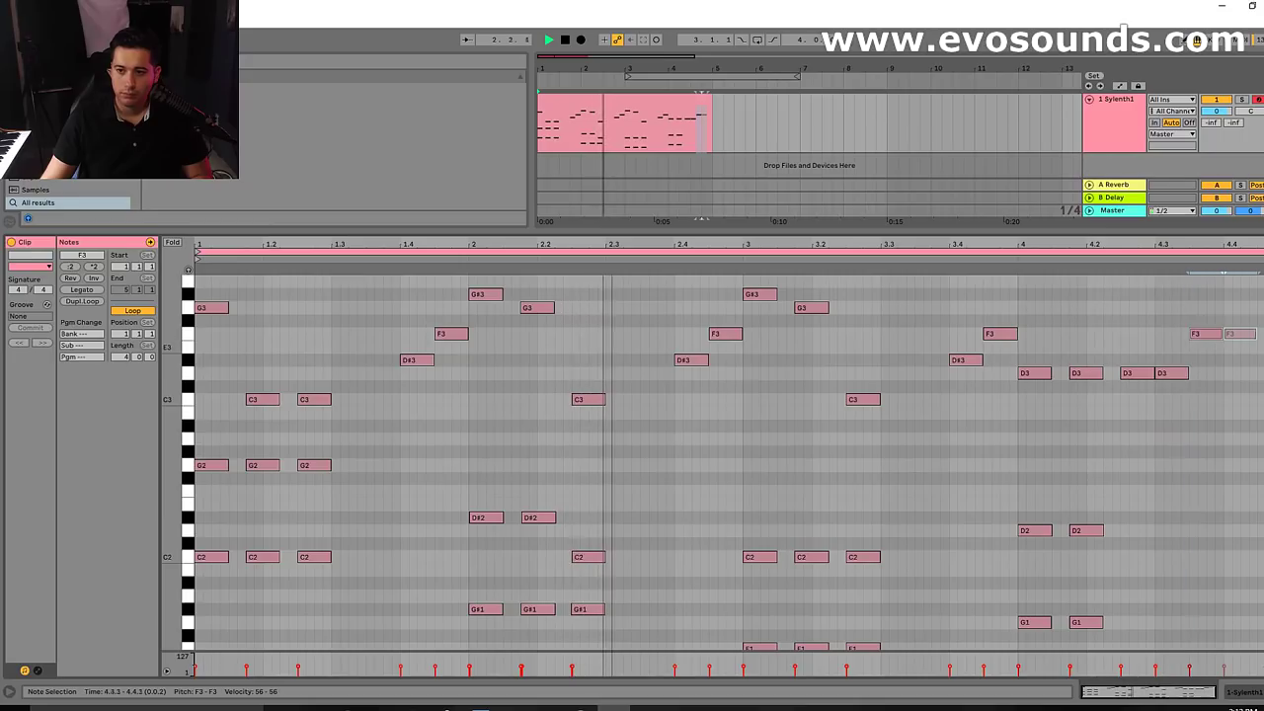
pyautogui.doubleClick(1240, 361)
pyautogui.moveTo(1255, 362); pyautogui.dragTo(1256, 401)
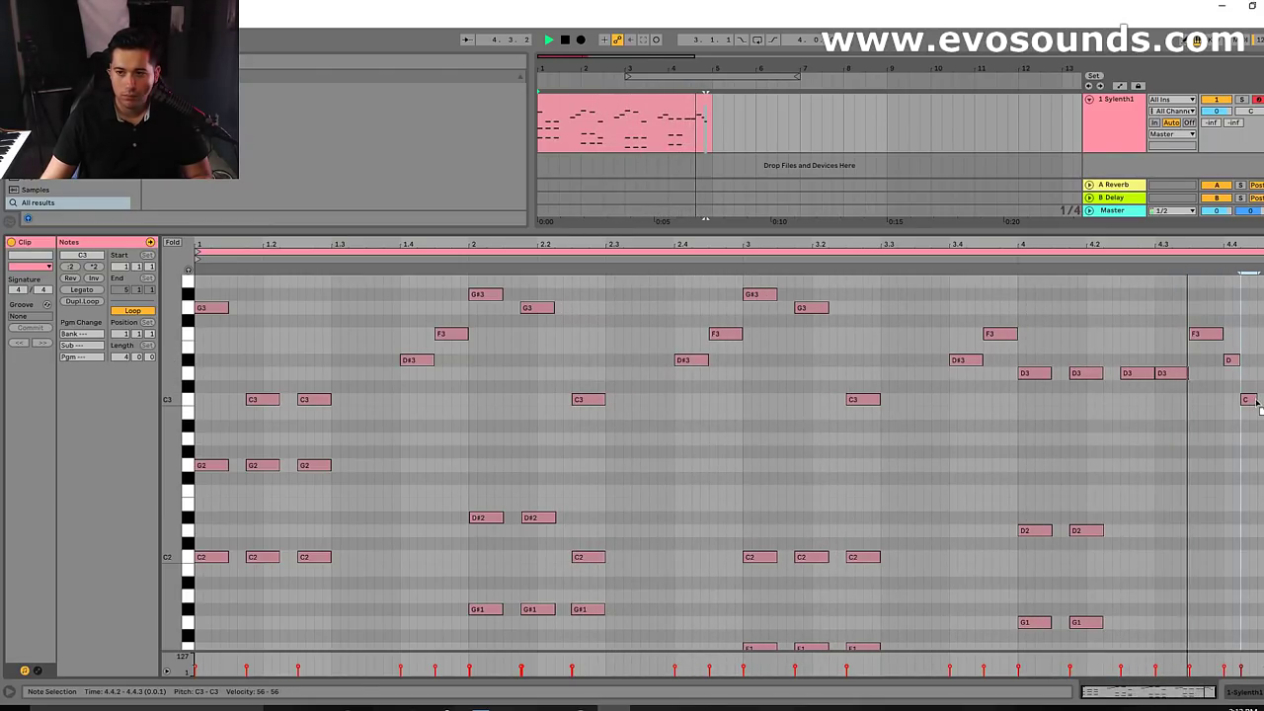
pyautogui.moveTo(1256, 401); pyautogui.dragTo(1254, 426)
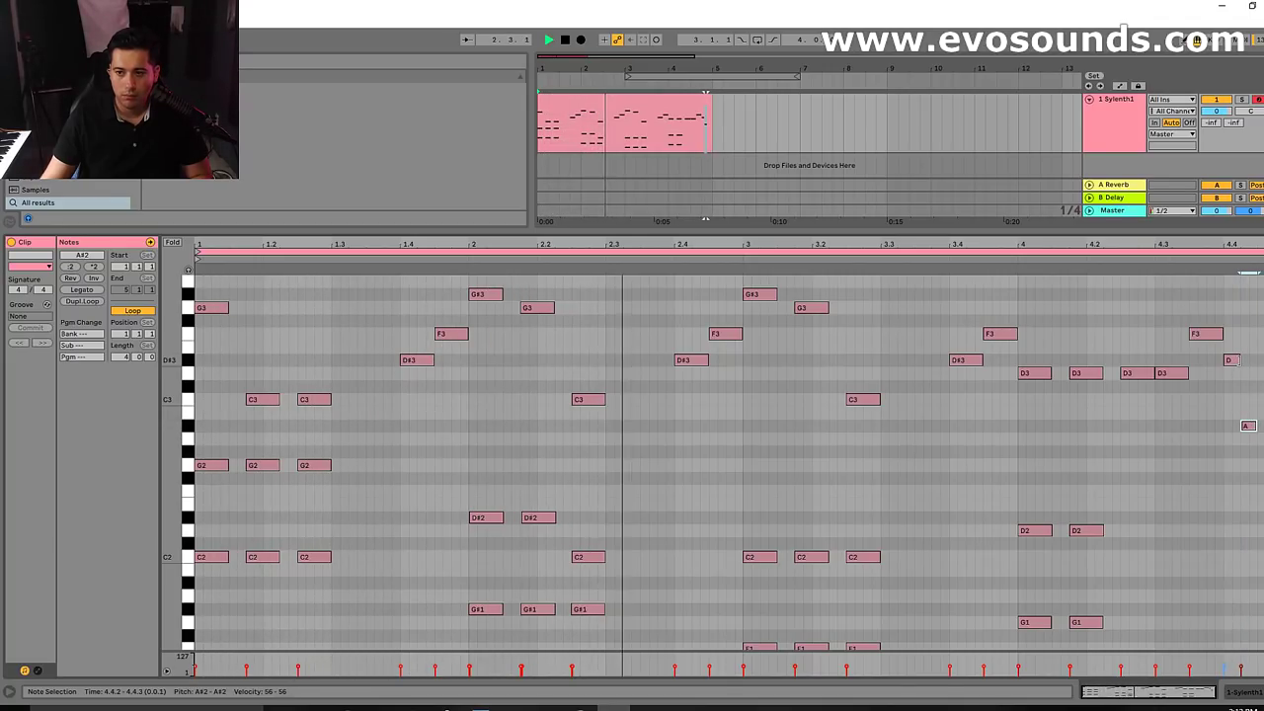
# Audition the melody ending in bar 4 and review its notes
pyautogui.click(1206, 335)
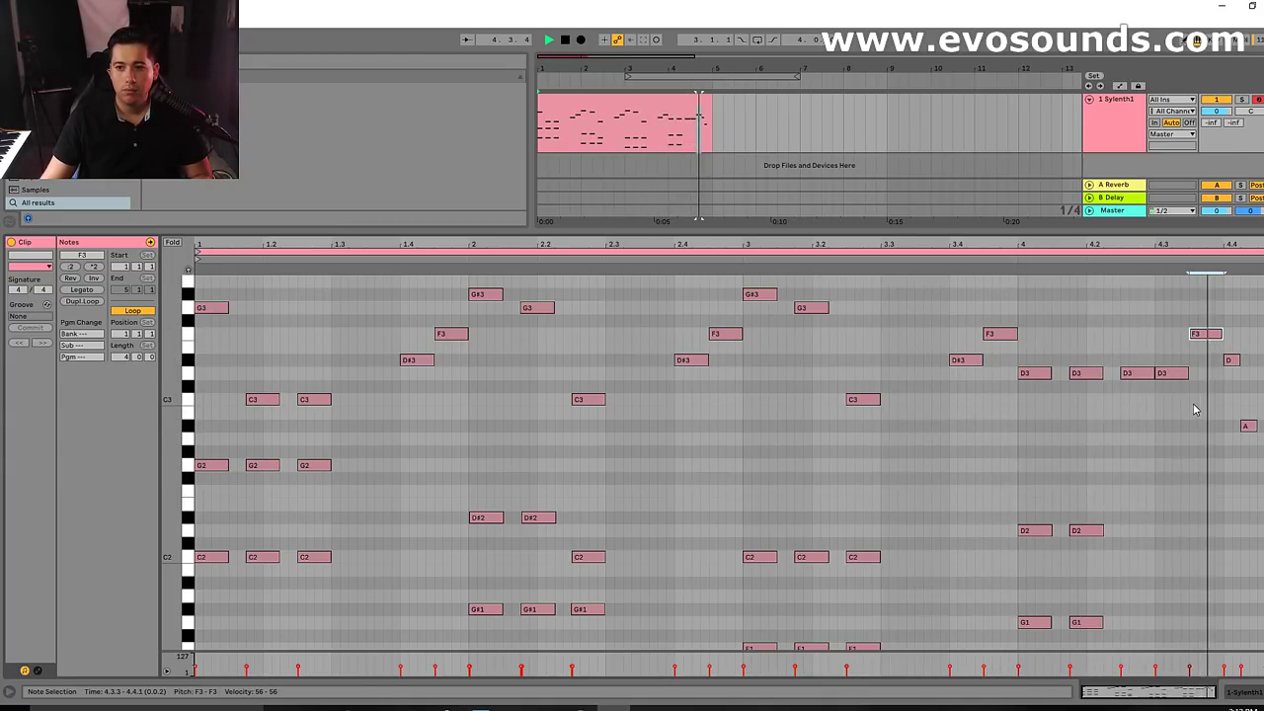
pyautogui.press('space')
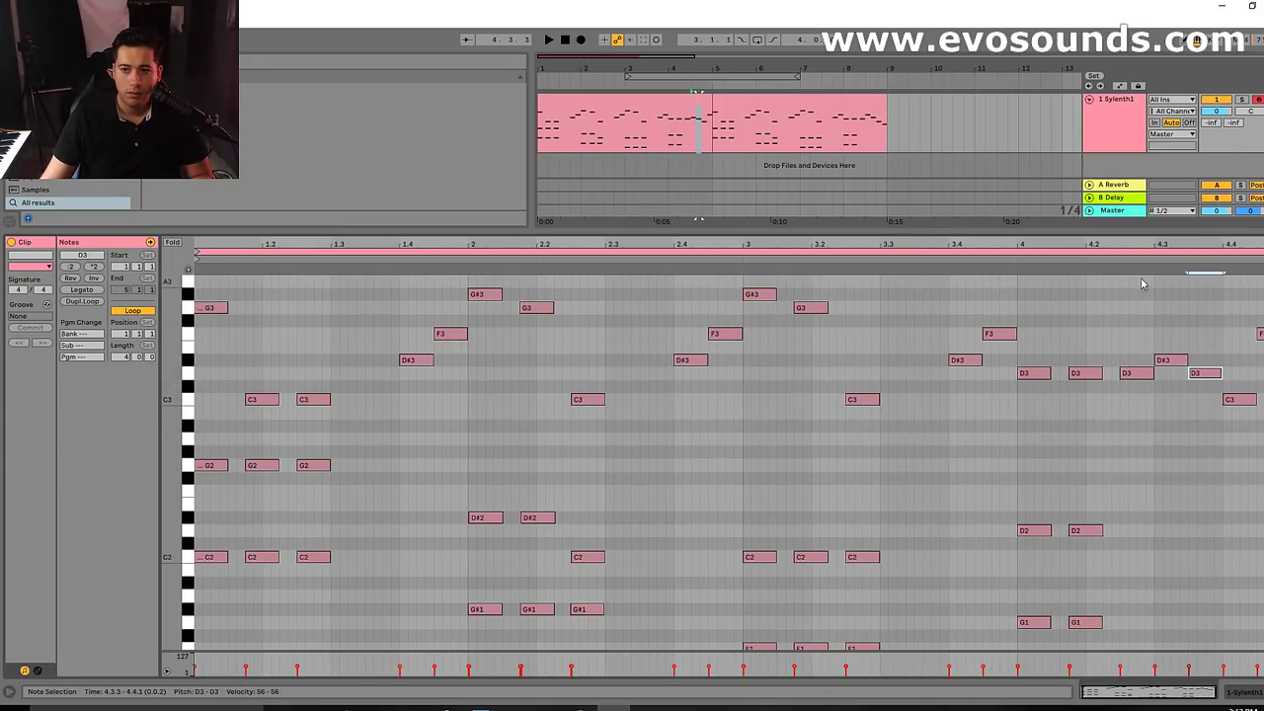
pyautogui.click(1145, 260)
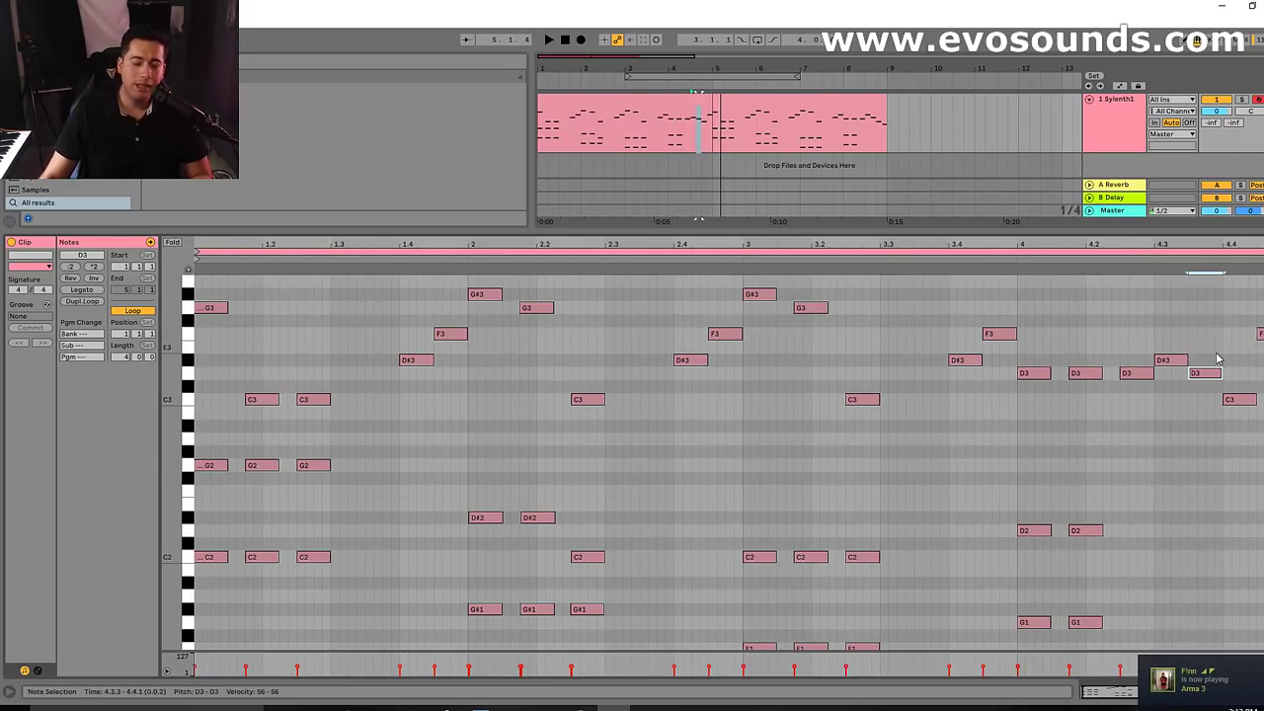
pyautogui.scroll(-3, 1215, 425)
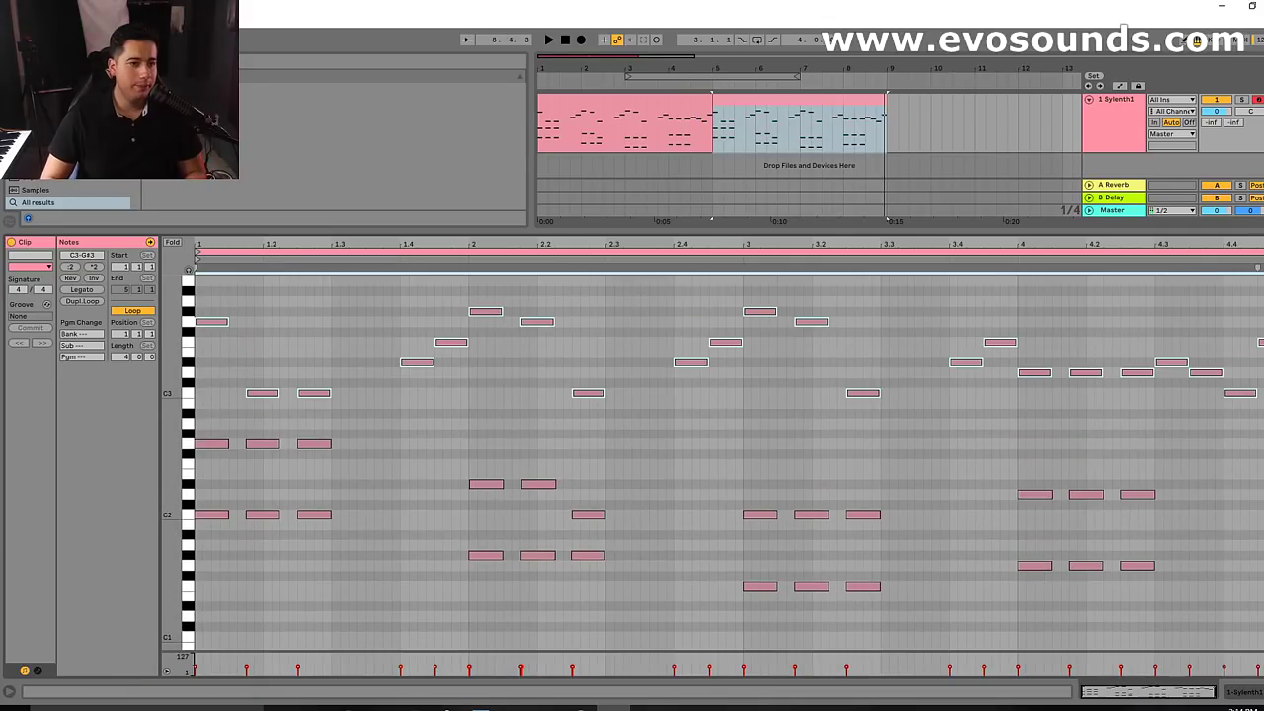
# Raise all selected melody notes in the second clip by one octave and play back the four bars
pyautogui.hotkey('shift', 'Up')
pyautogui.press('space')
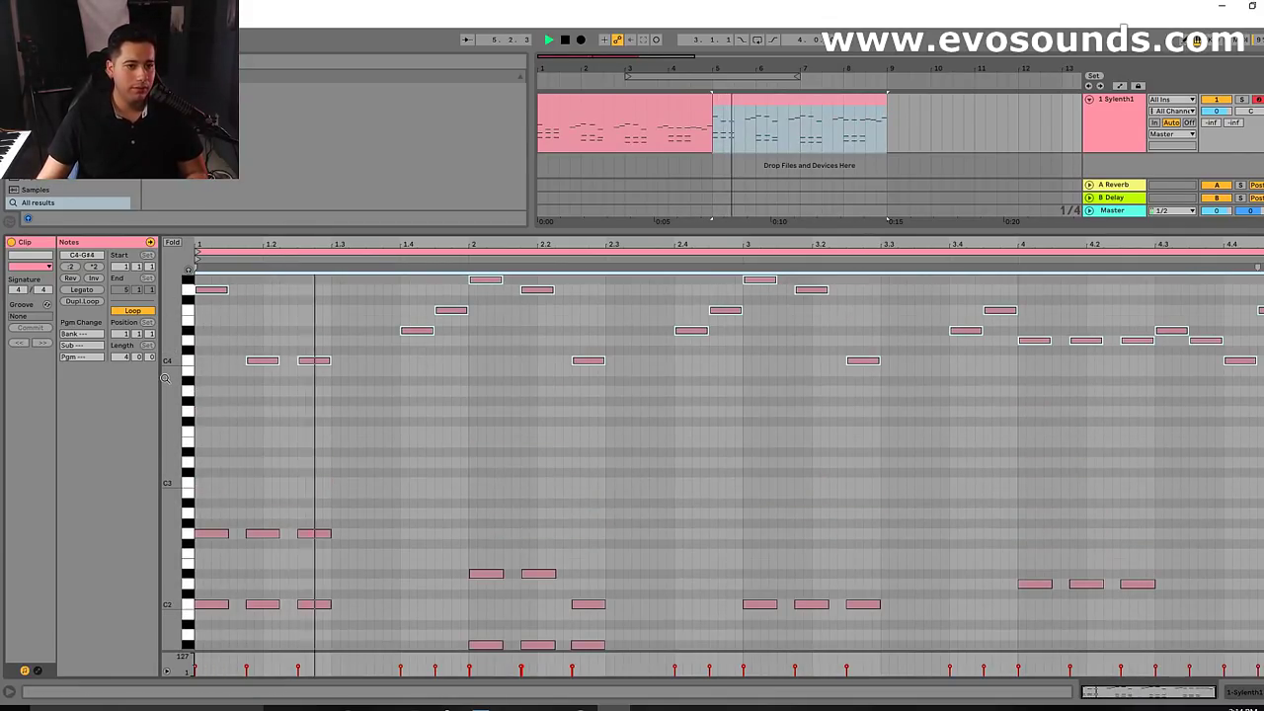
pyautogui.moveTo(170, 632); pyautogui.dragTo(170, 469)
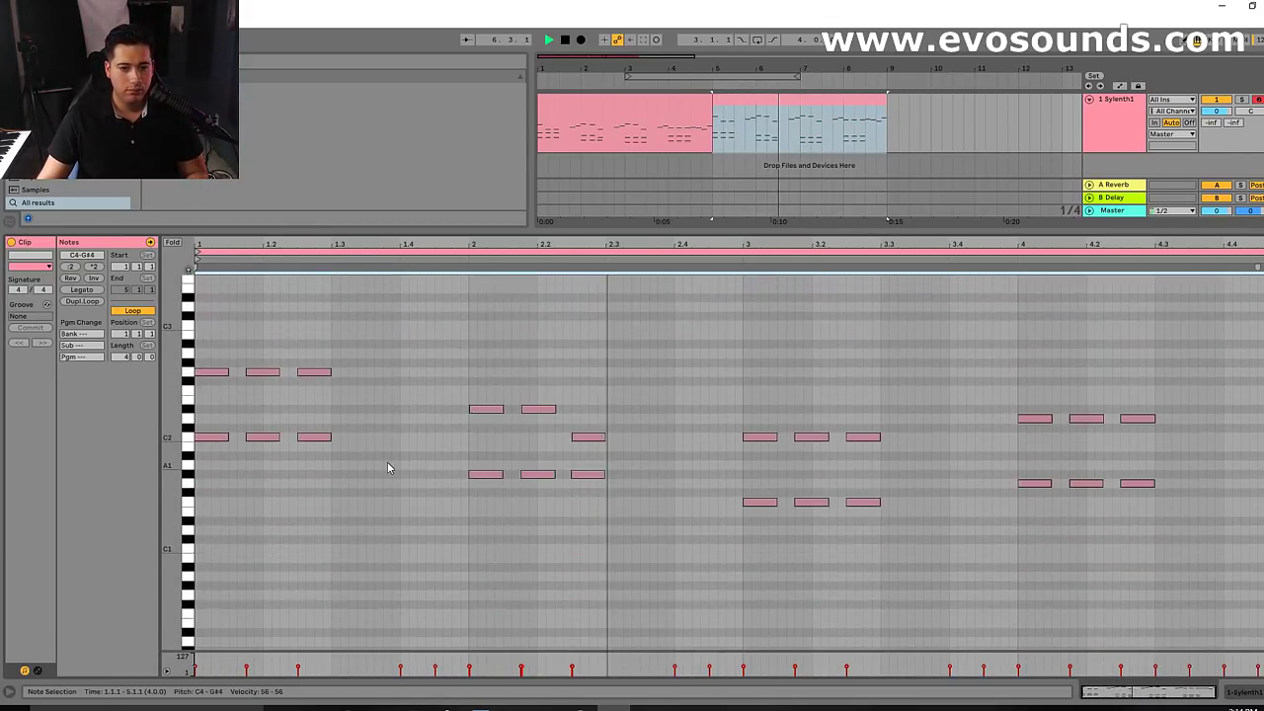
pyautogui.scroll(5, 889, 474)
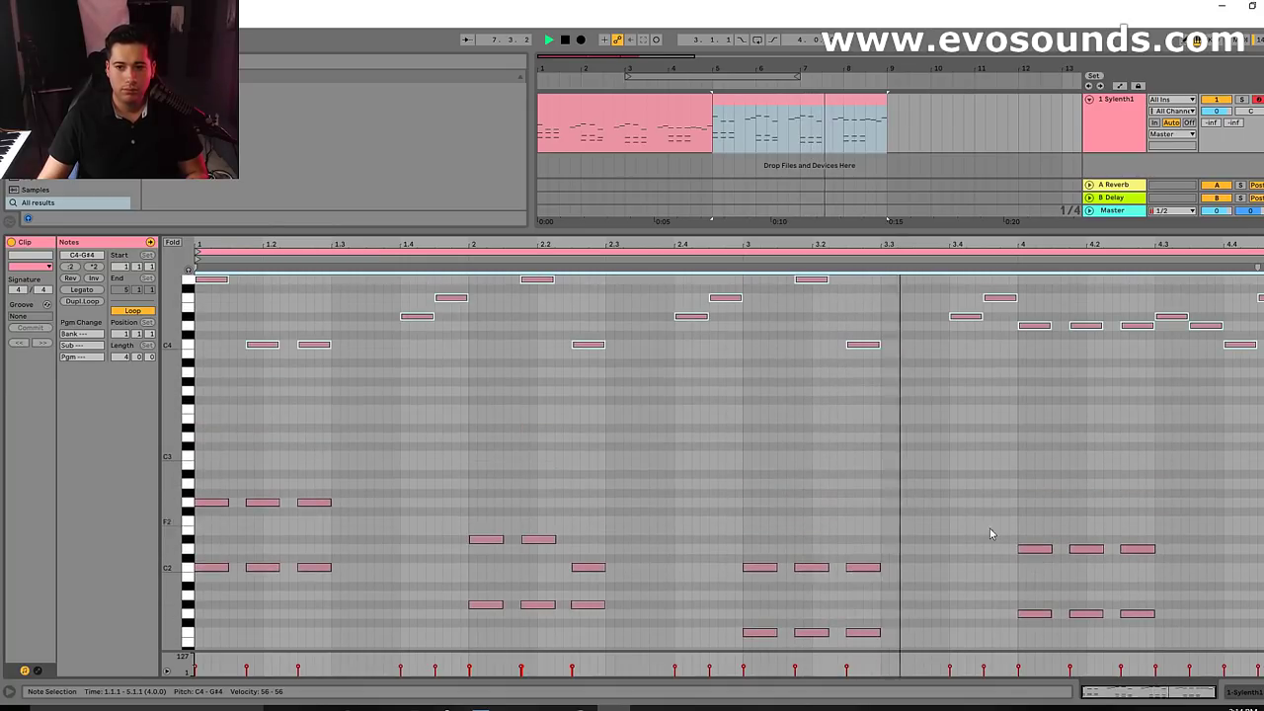
pyautogui.scroll(-1, 1037, 499)
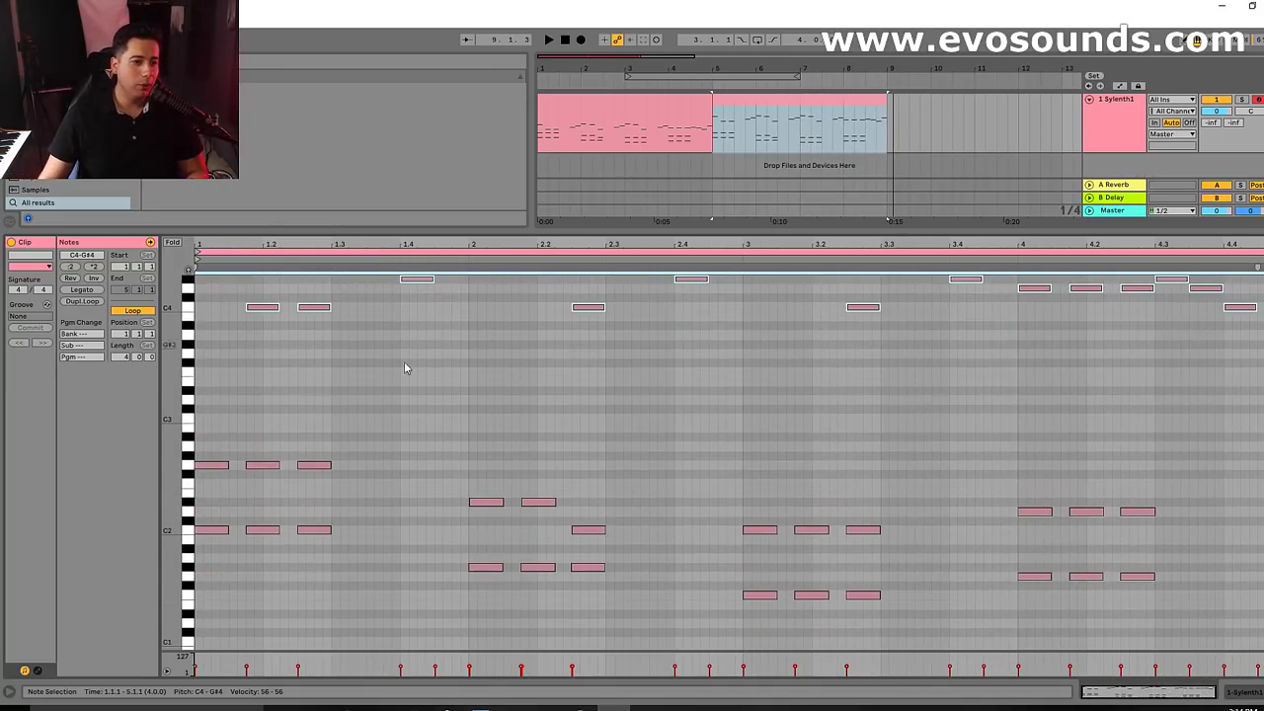
# Stretch the first C2 and G2 chord notes of bar 1 into sustained notes ending at 1.4.4
pyautogui.moveTo(180, 383); pyautogui.dragTo(176, 380)
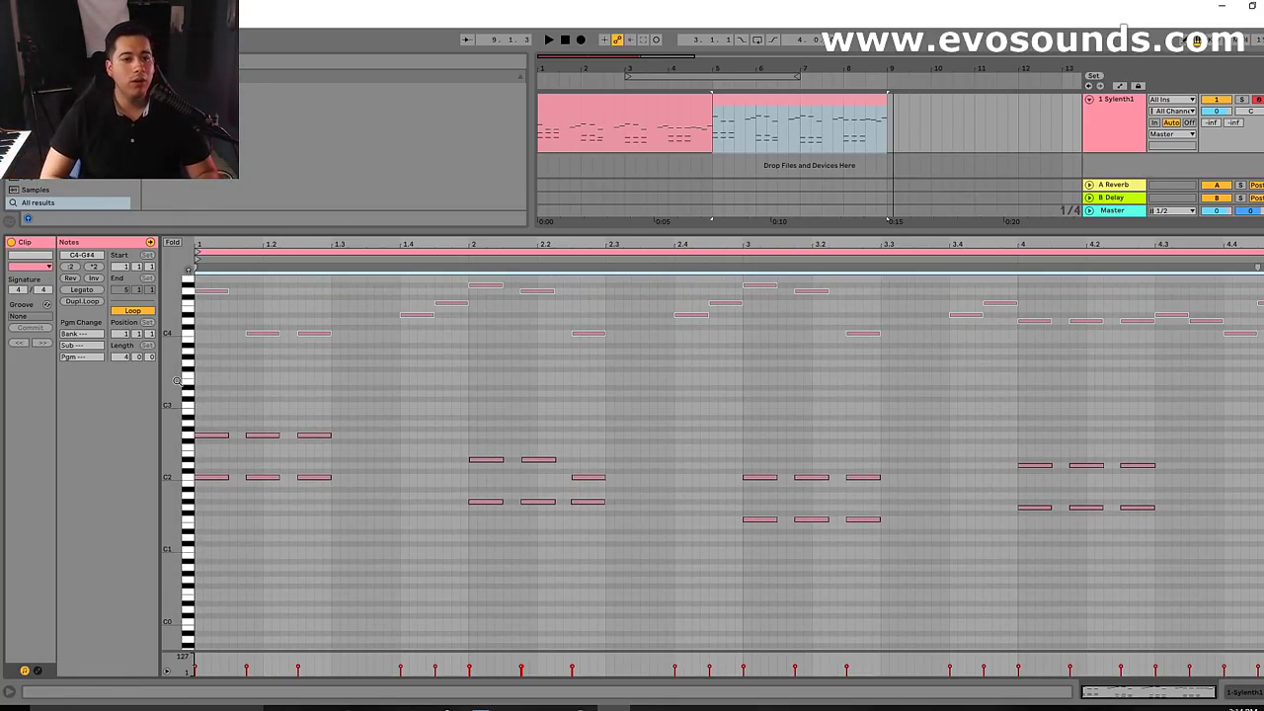
pyautogui.moveTo(176, 380); pyautogui.dragTo(174, 378)
pyautogui.scroll(-3, 254, 505)
pyautogui.moveTo(219, 544); pyautogui.dragTo(242, 387)
pyautogui.moveTo(227, 496); pyautogui.dragTo(460, 496)
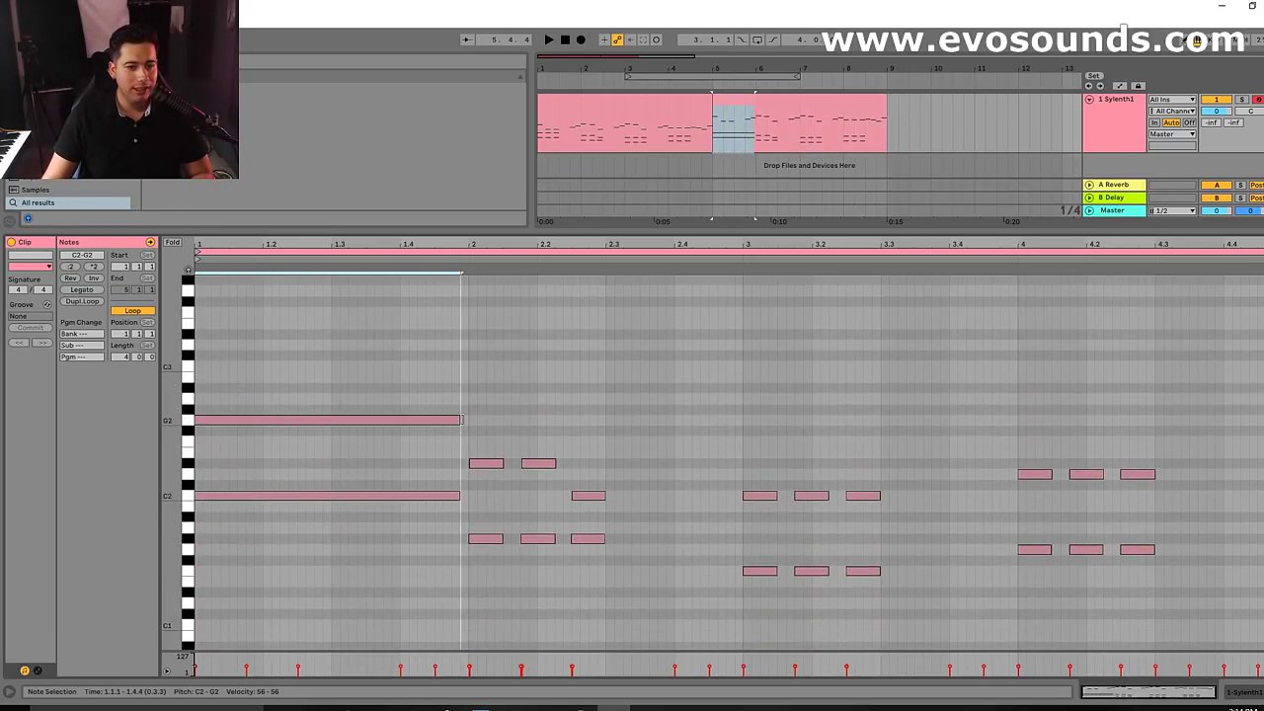
# Add a C2 note at the start of bar 2 and complete bar 1's chord with full-bar C2, D#2 and G2 notes
pyautogui.click(473, 497)
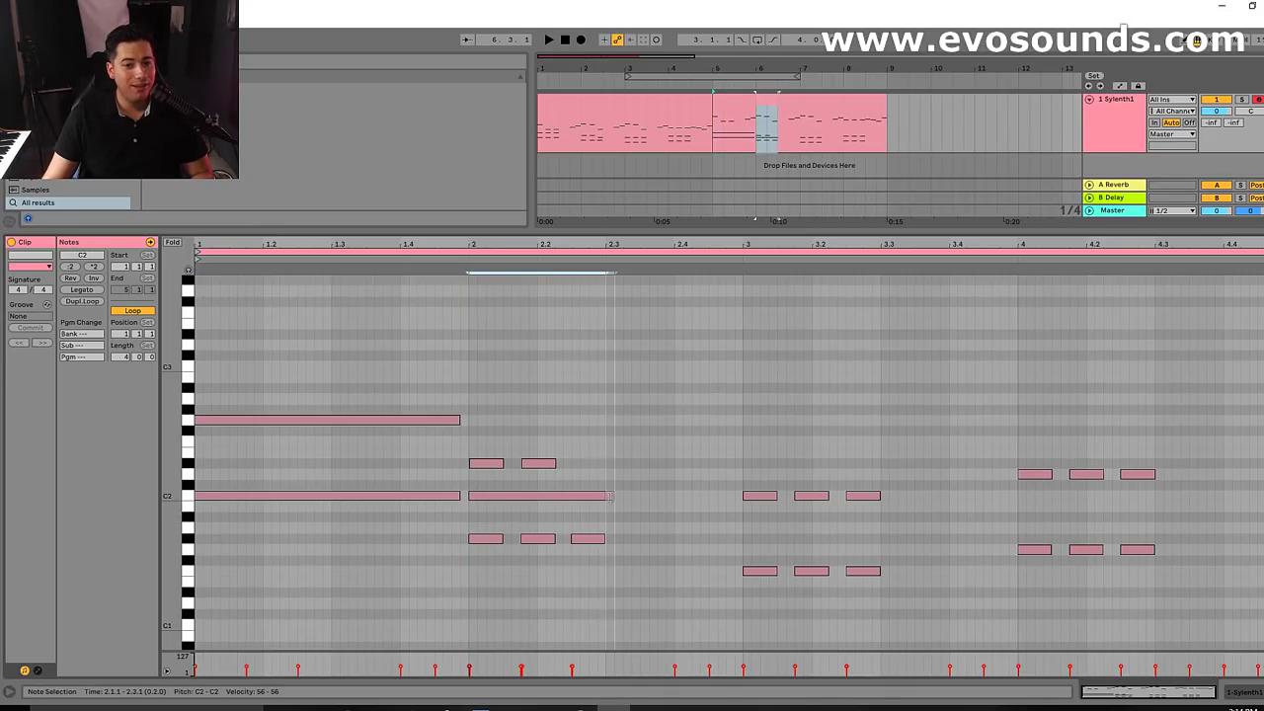
pyautogui.doubleClick(207, 463)
pyautogui.moveTo(201, 463); pyautogui.dragTo(468, 495)
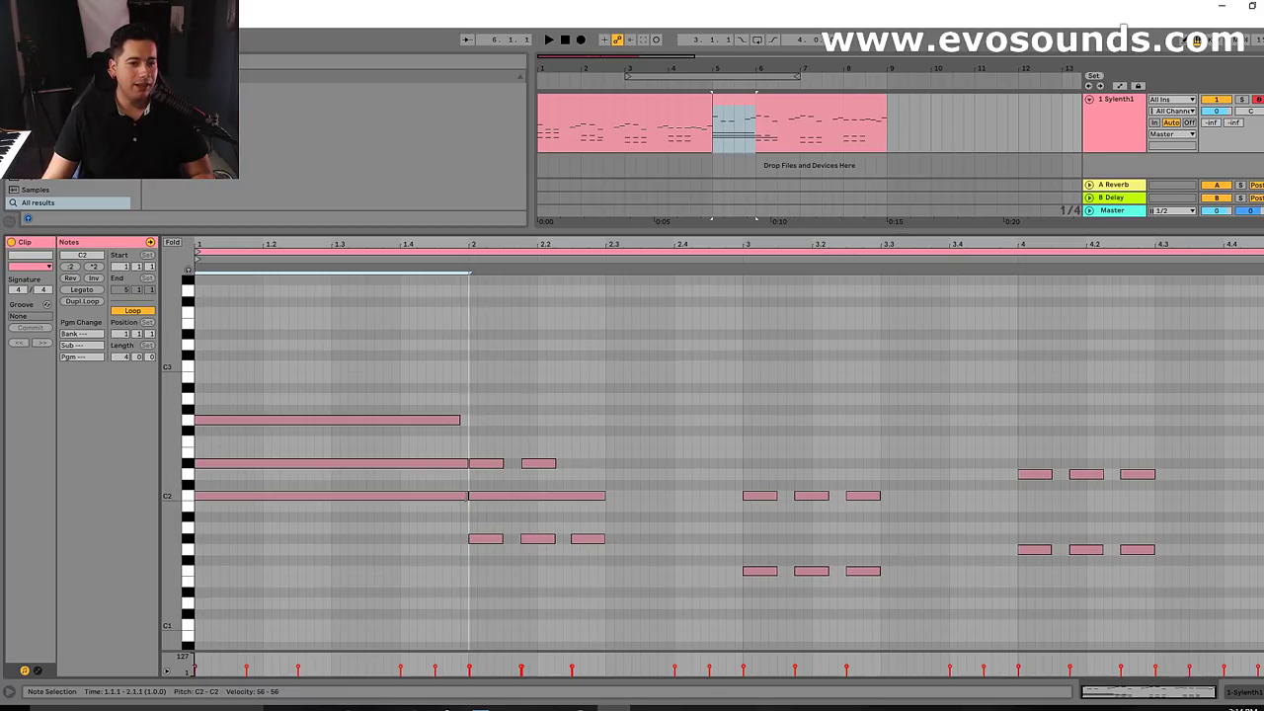
pyautogui.moveTo(460, 421); pyautogui.dragTo(472, 424)
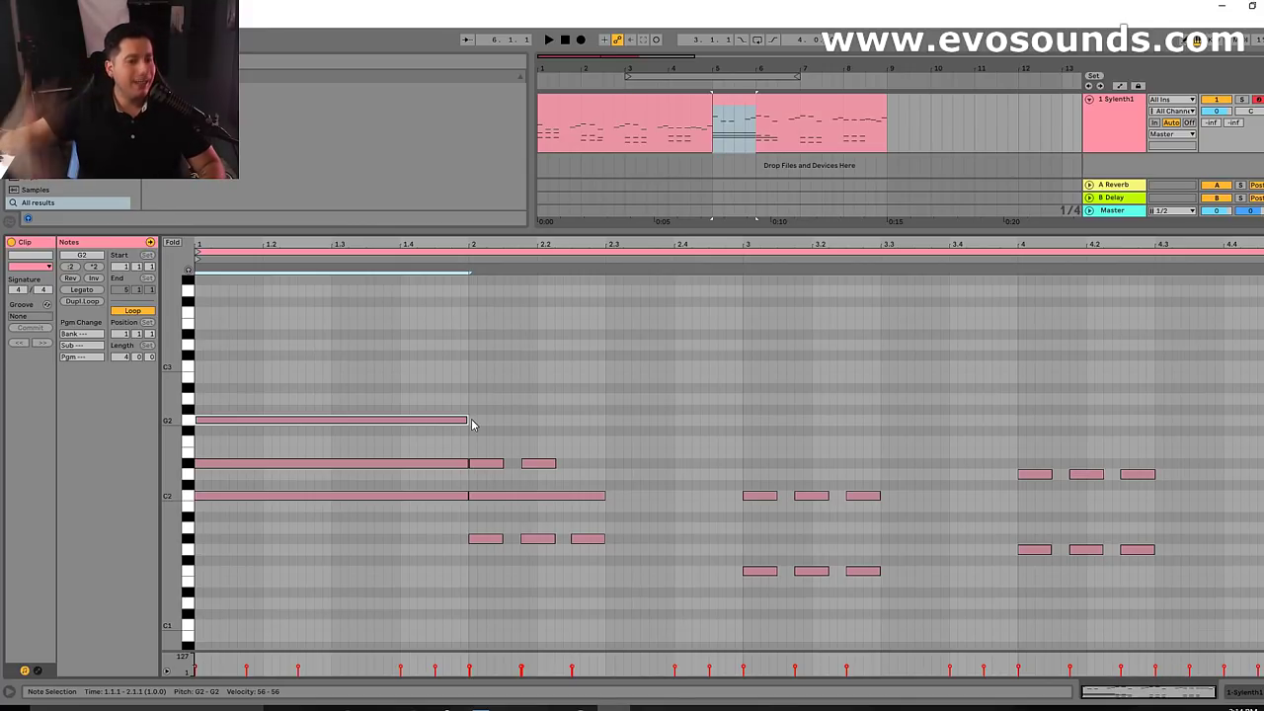
# Extend the G#1, C2 and D#2 chord notes in bar 2 to the full bar
pyautogui.moveTo(502, 538); pyautogui.dragTo(739, 549)
pyautogui.moveTo(504, 464); pyautogui.dragTo(742, 463)
pyautogui.moveTo(605, 496); pyautogui.dragTo(743, 496)
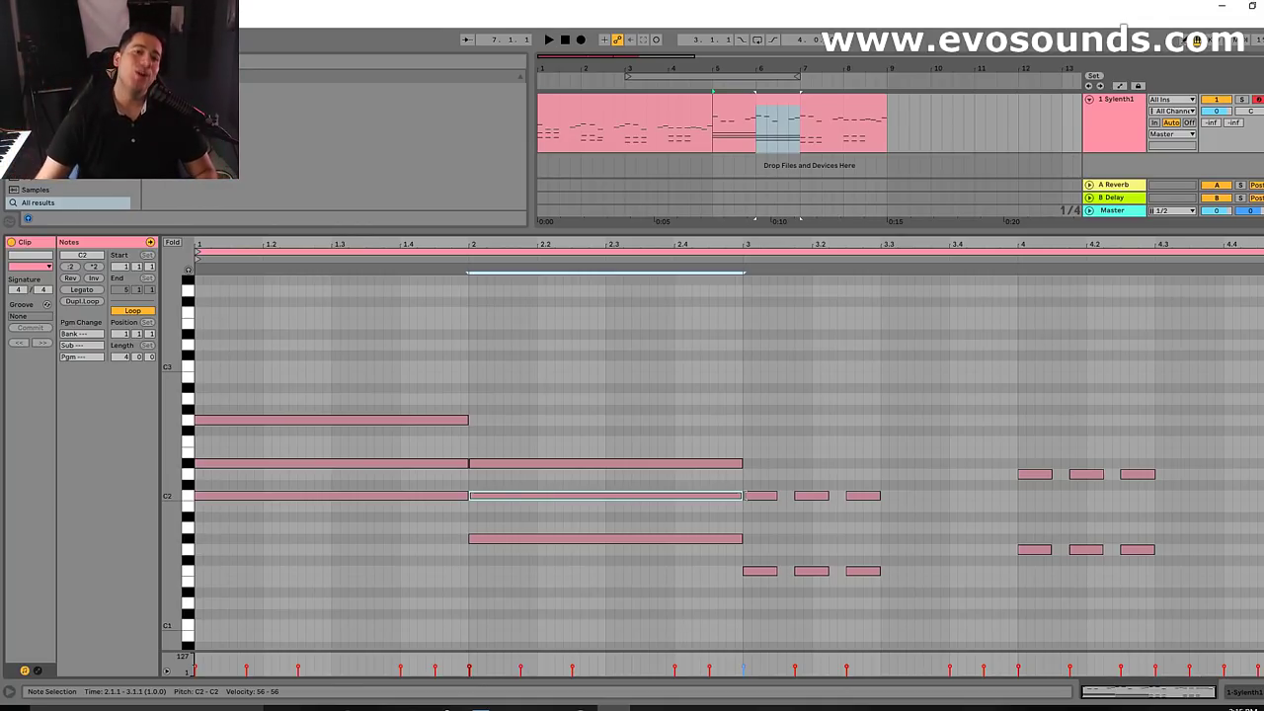
# Repitch the first three melody notes in bar 1 to C4, D4 and D#4 and play them
pyautogui.scroll(6, 609, 500)
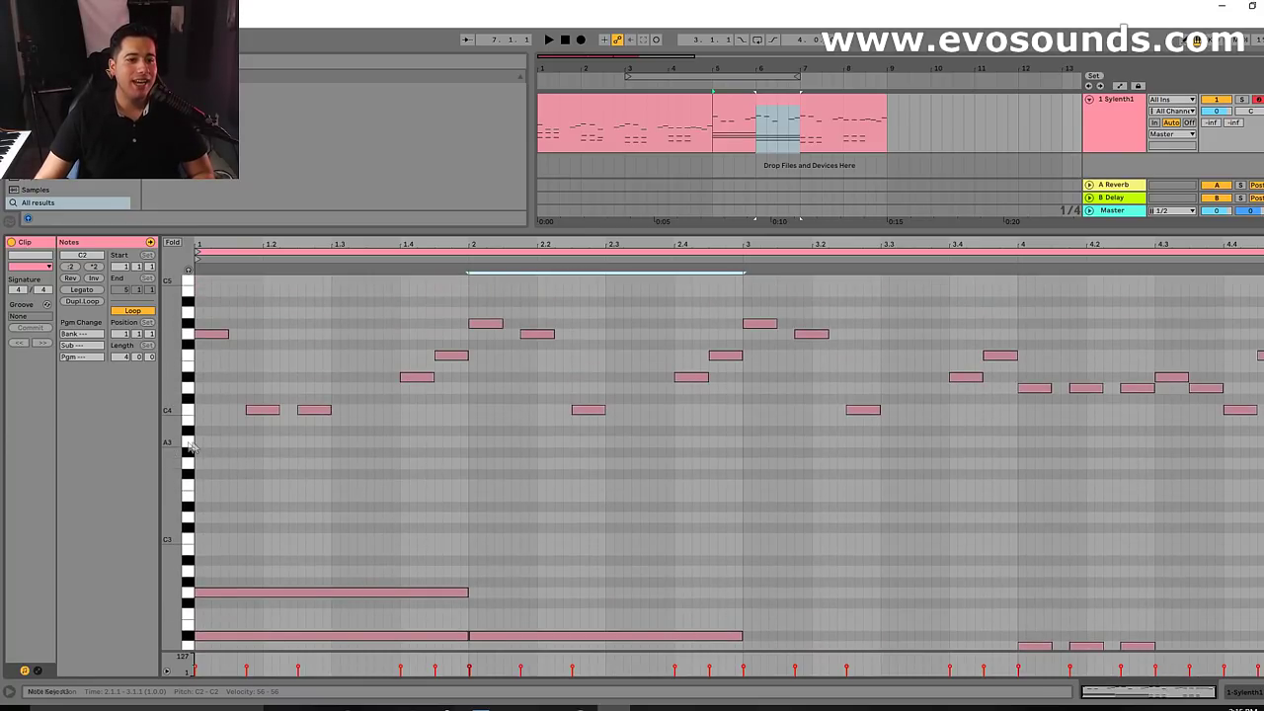
pyautogui.moveTo(171, 435); pyautogui.dragTo(173, 435)
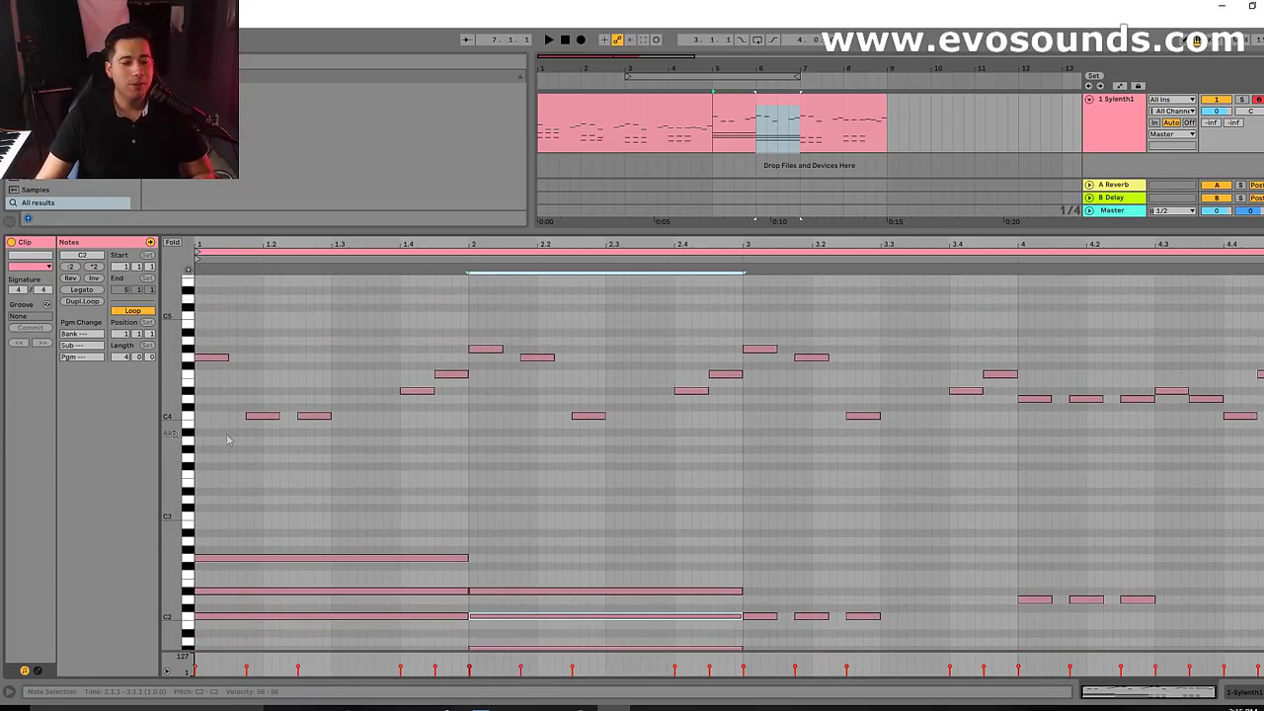
pyautogui.click(271, 416)
pyautogui.moveTo(210, 358); pyautogui.dragTo(209, 411)
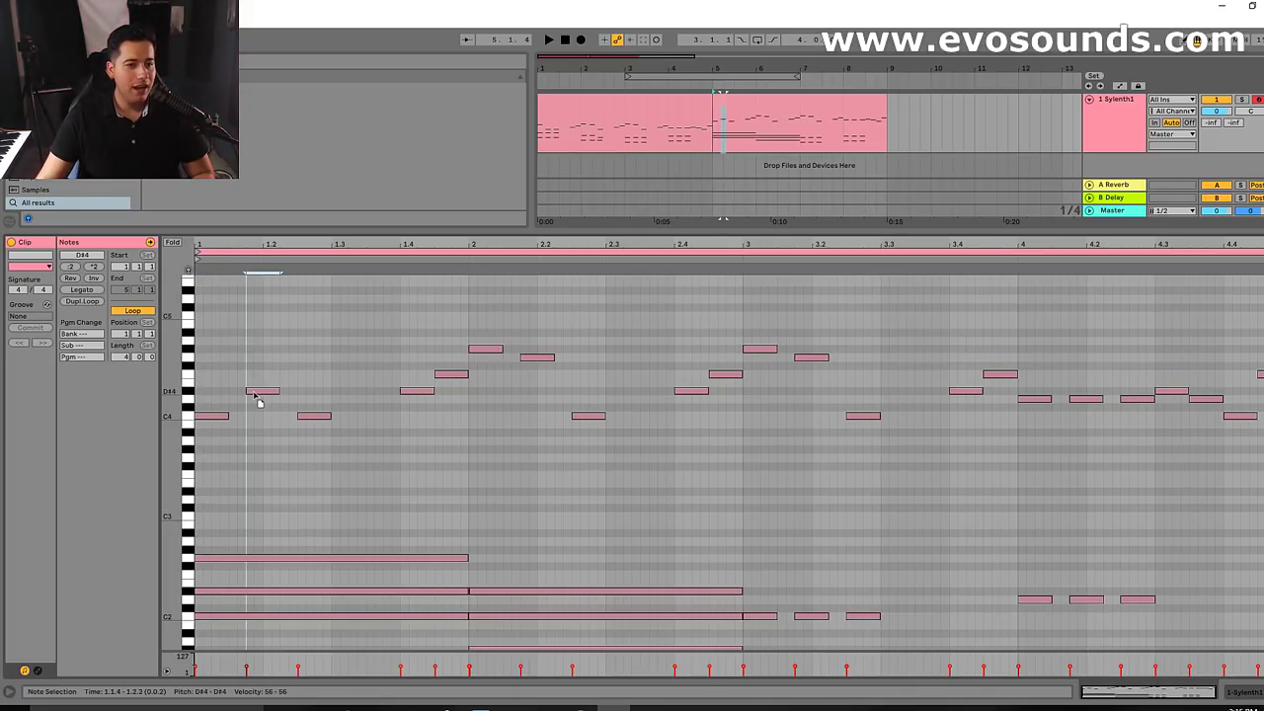
pyautogui.click(308, 404)
pyautogui.moveTo(312, 421); pyautogui.dragTo(311, 400)
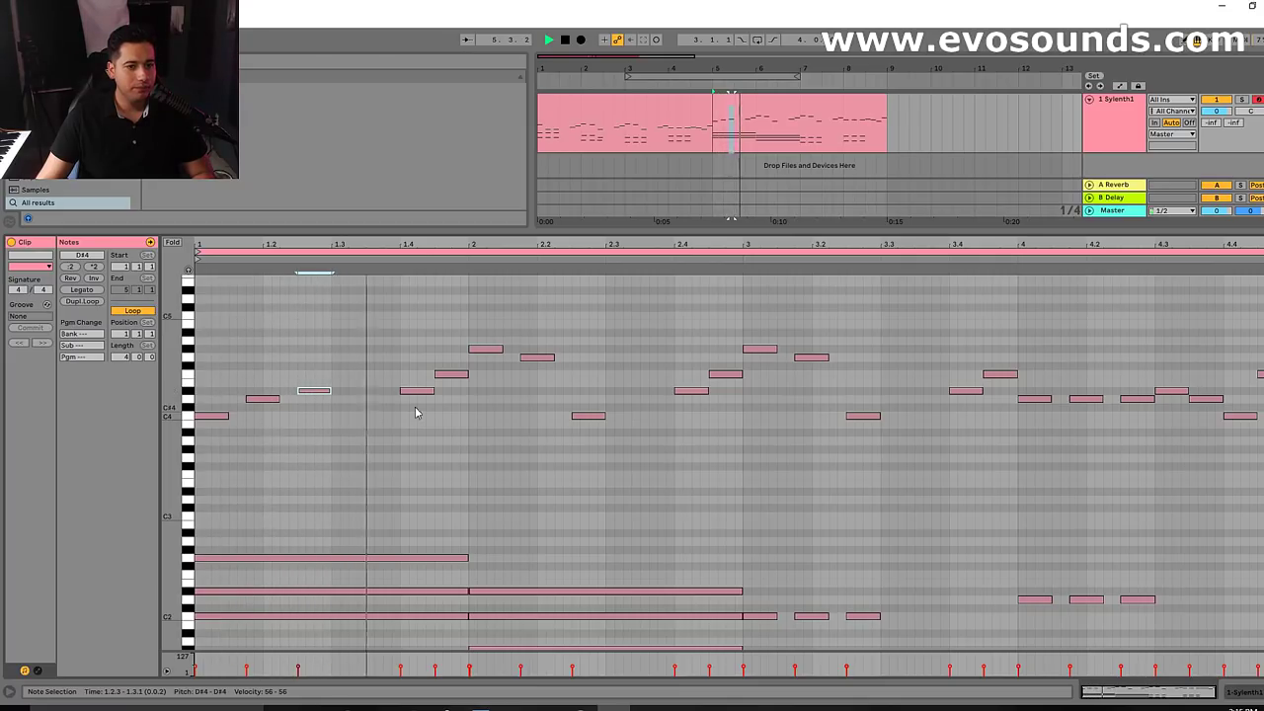